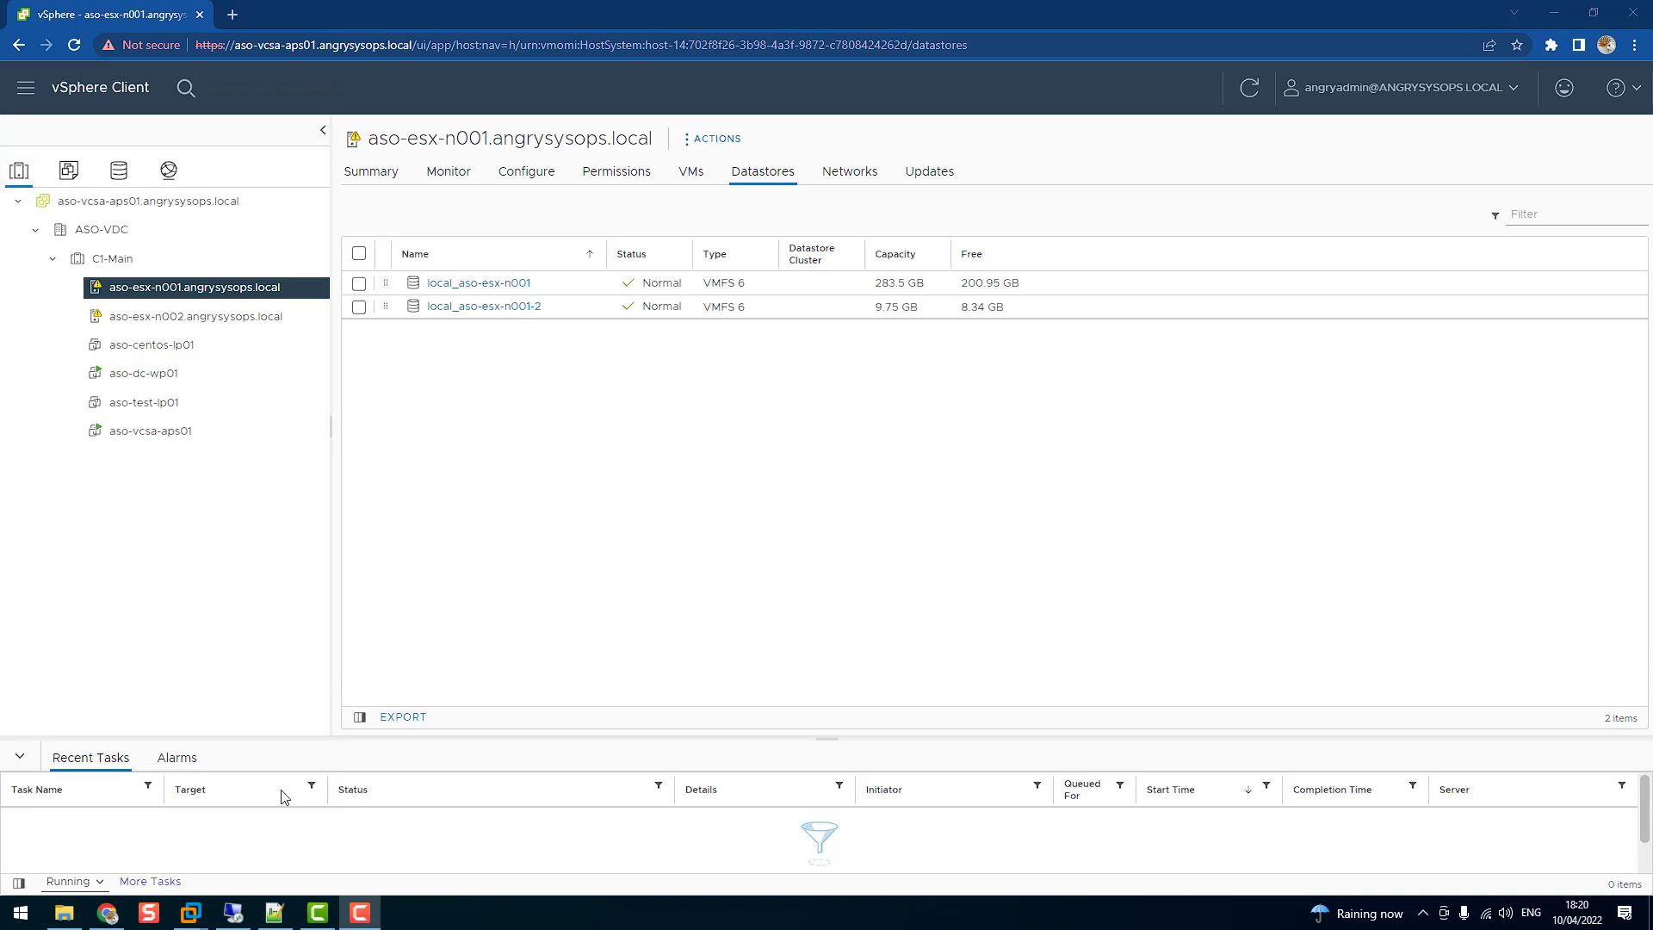
Switch to the aso-dc-wp01 remote desktop session showing DNS Manager
left_click(232, 912)
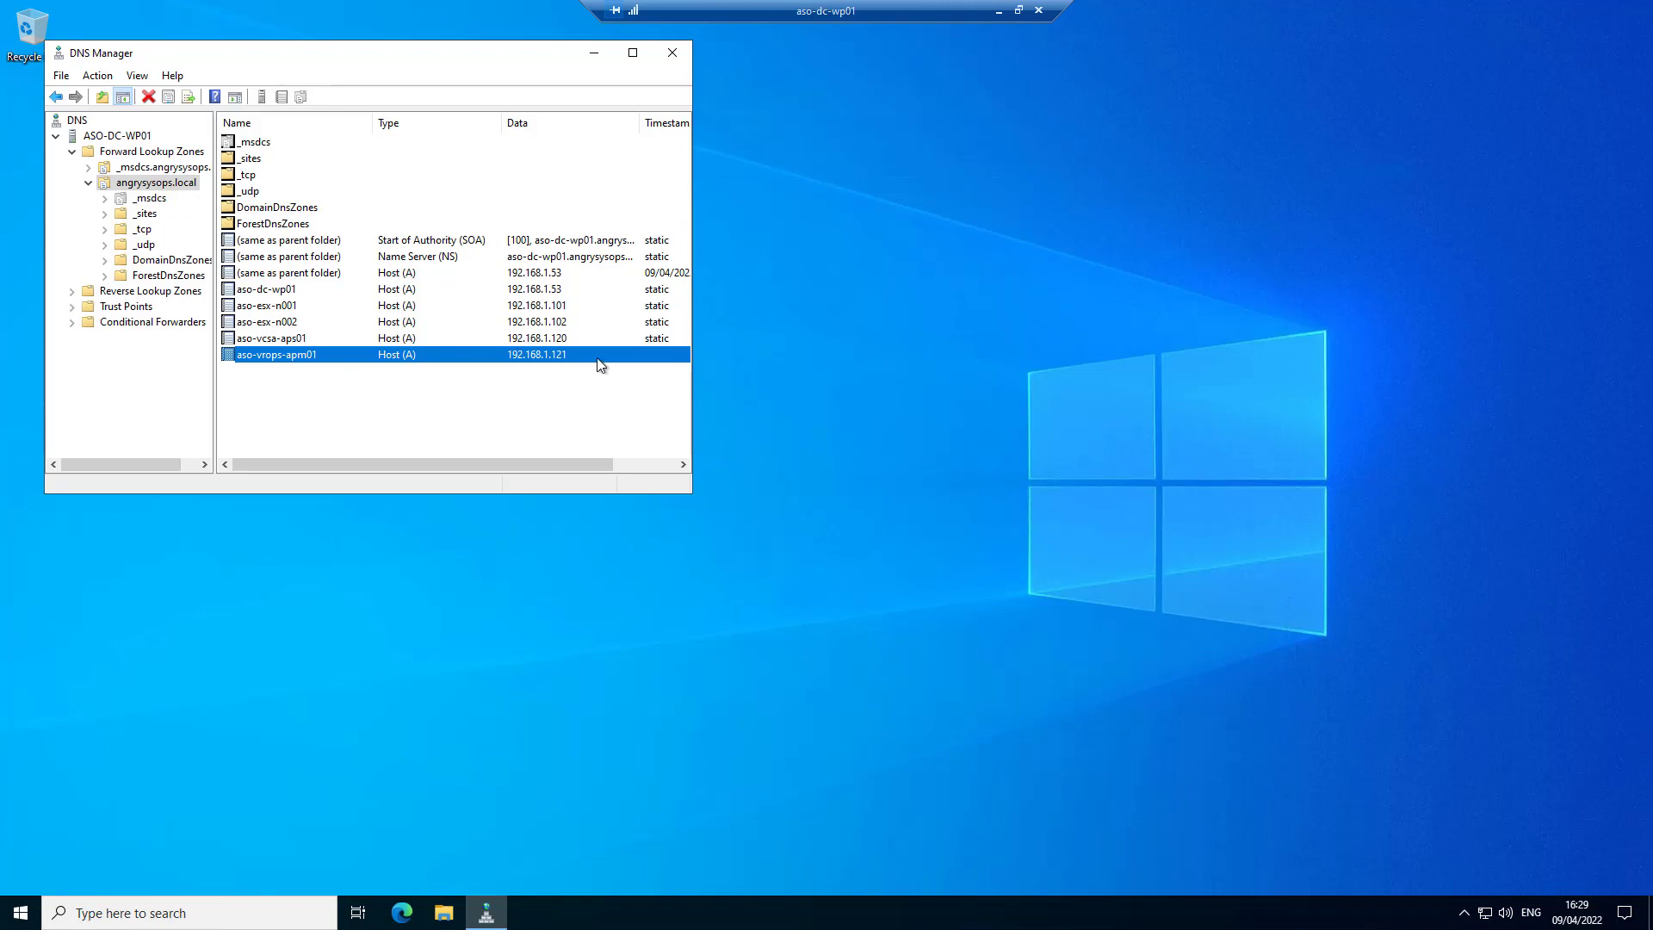
After verifying aso-vrops-apm01 points to 192.168.1.121, minimize DNS Manager
left_click(600, 56)
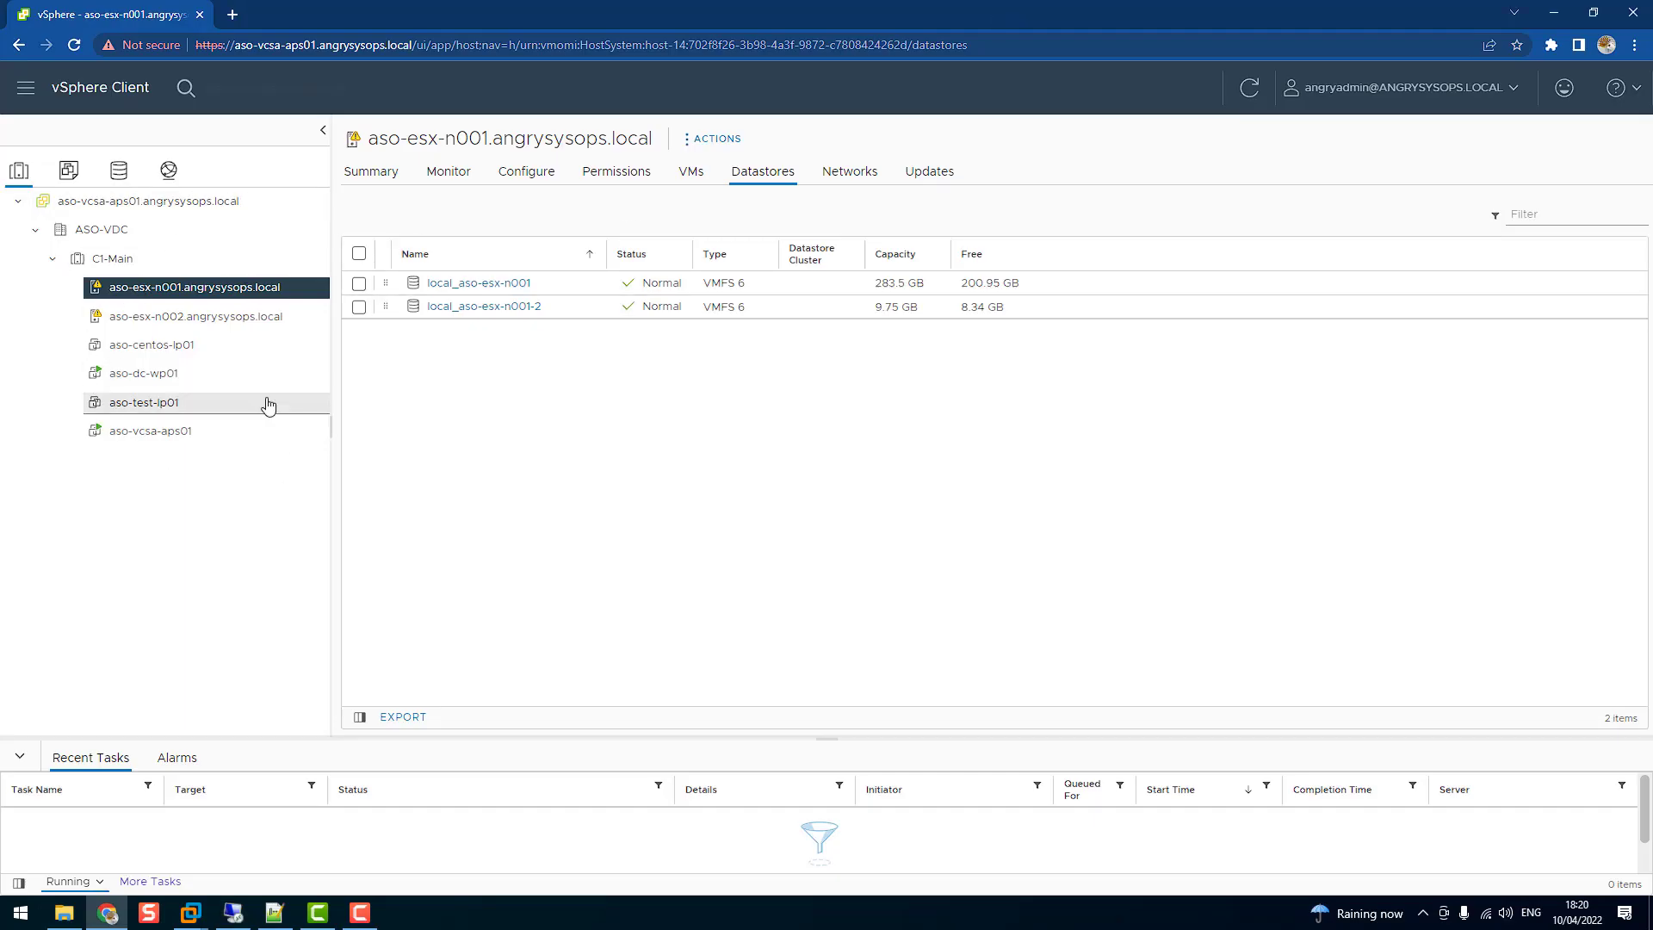
Deploy an OVF template on host aso-esx-n001 from the local vRealize Operations Manager .ova file
right_click(214, 291)
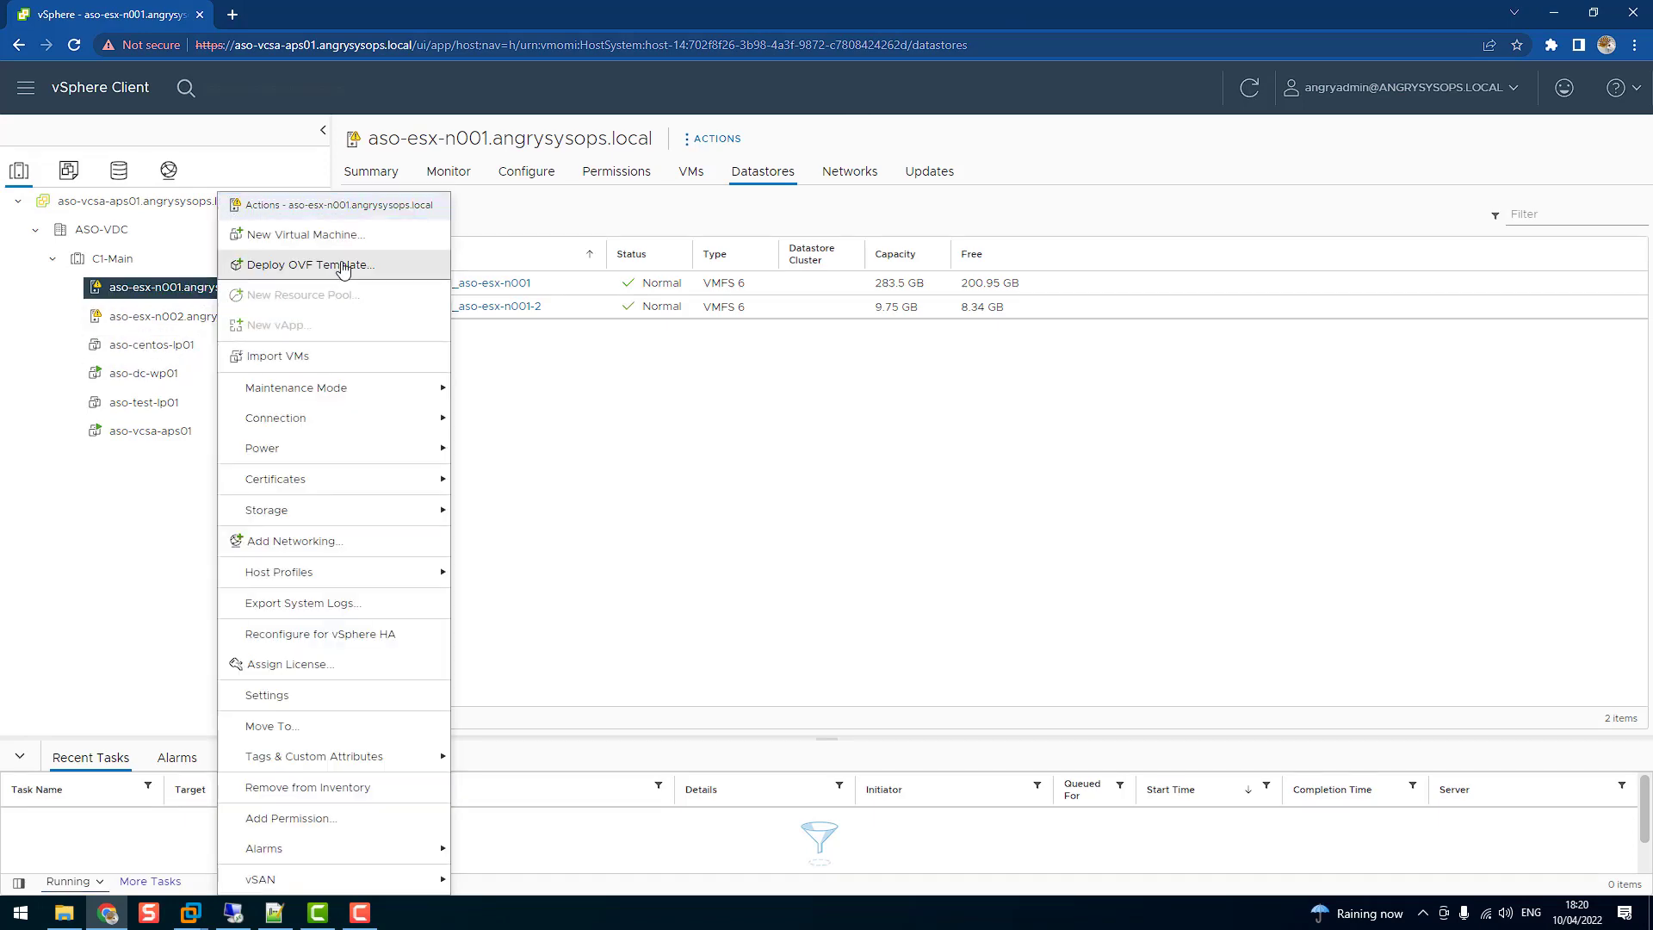
left_click(303, 266)
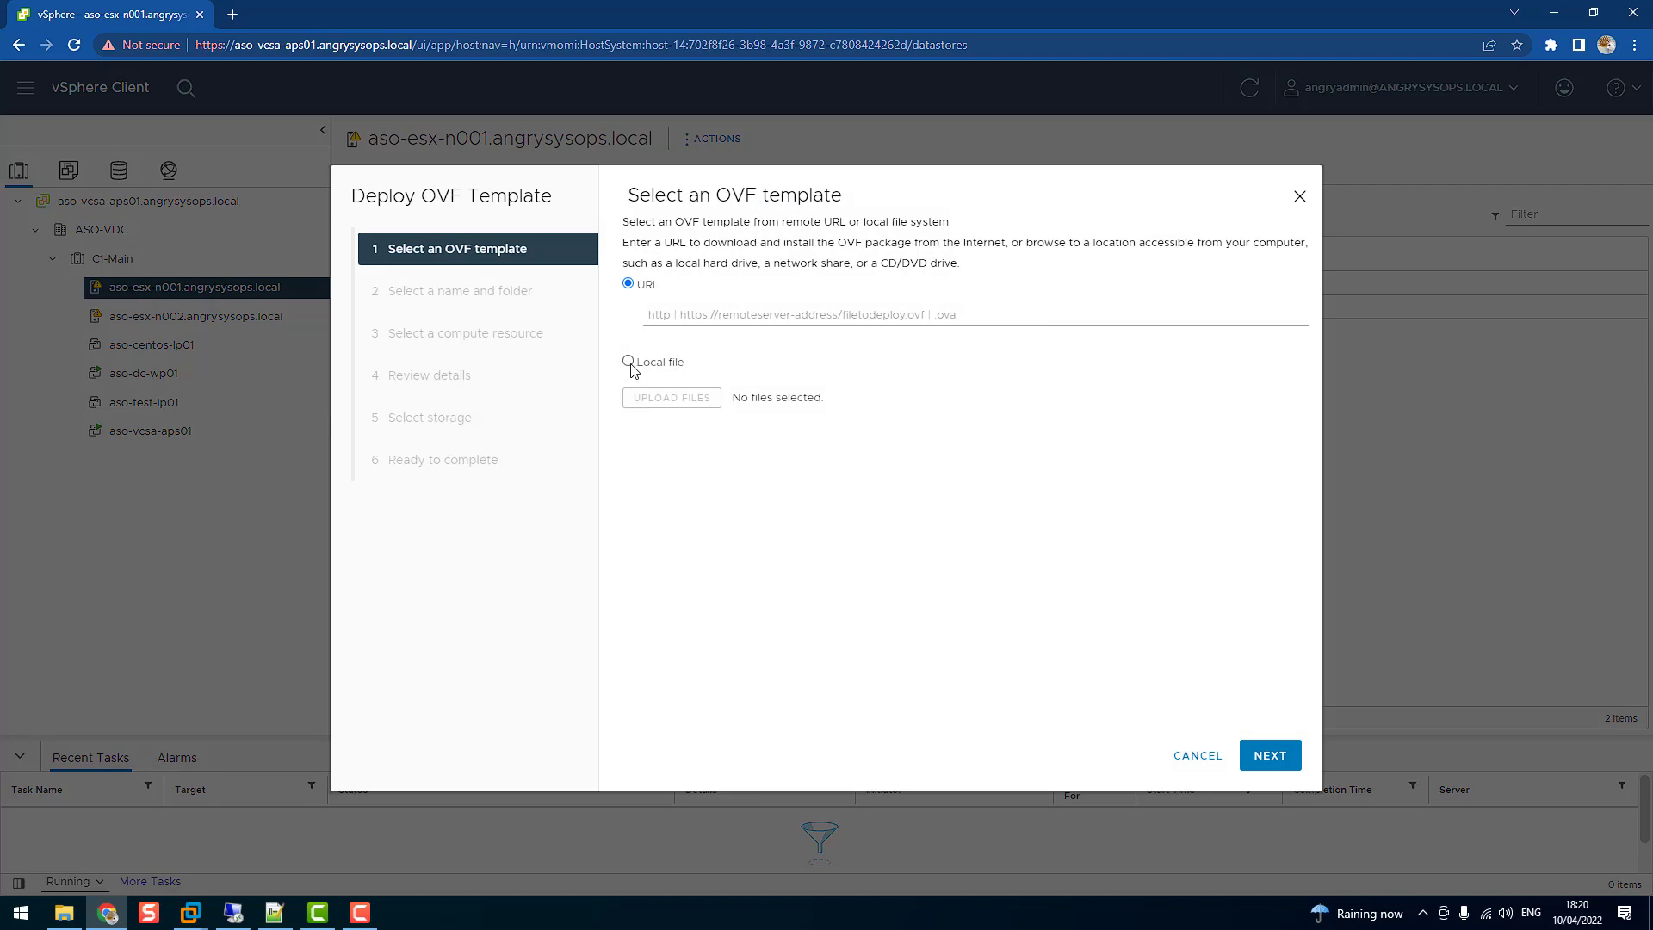
left_click(629, 362)
left_click(670, 436)
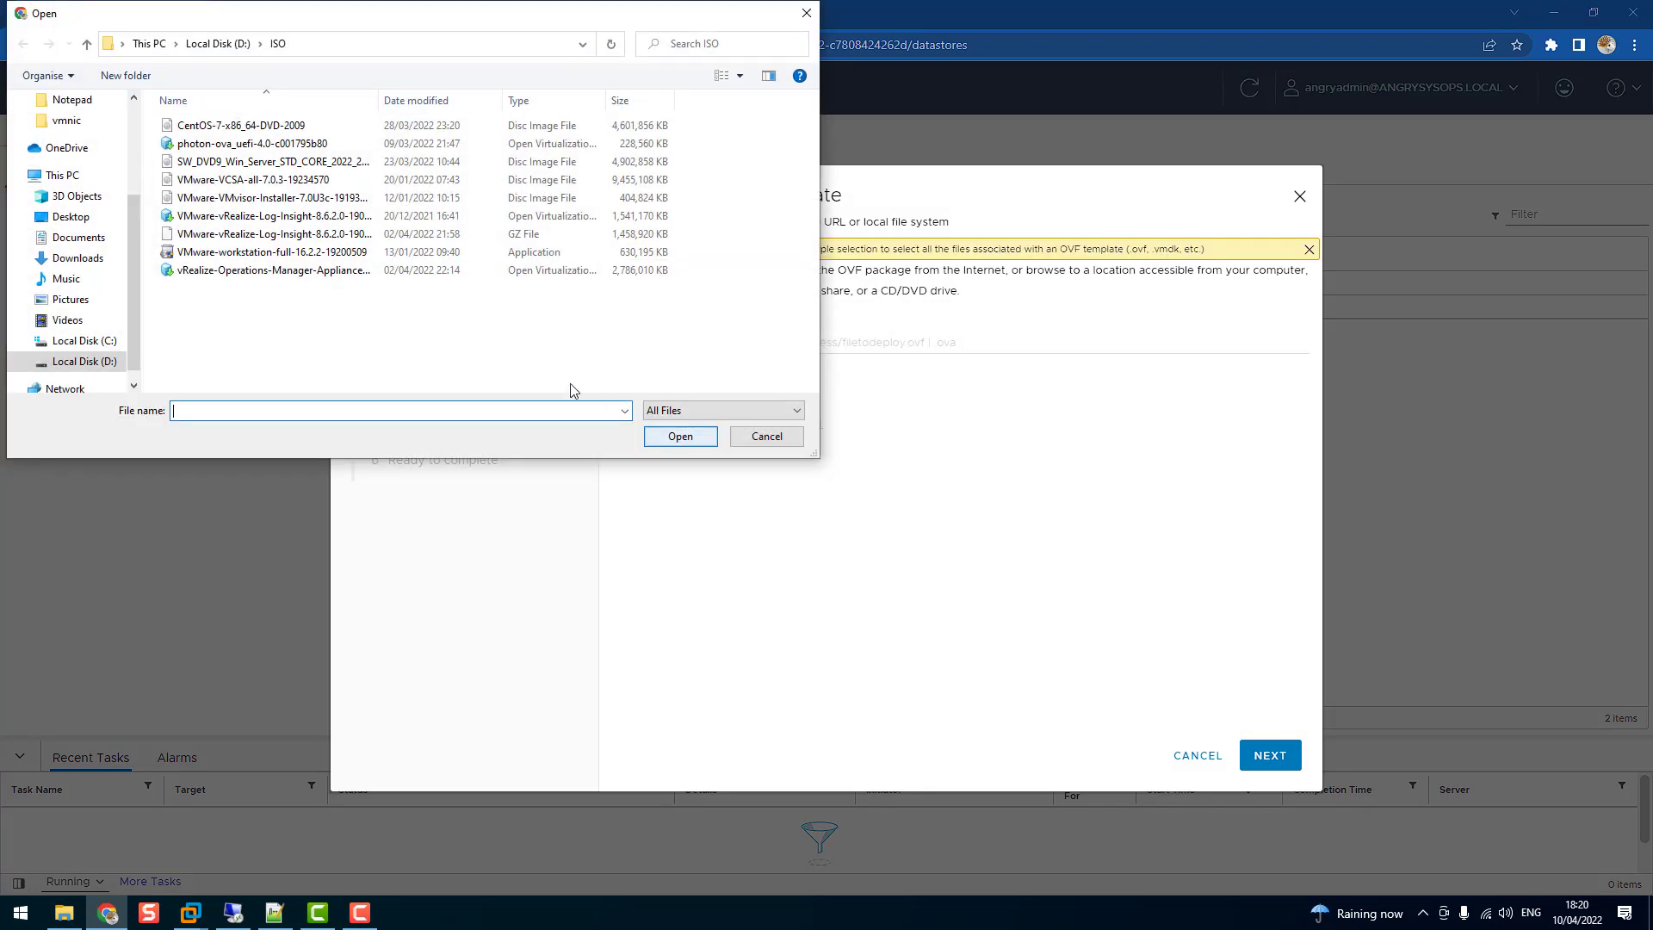
left_click(293, 272)
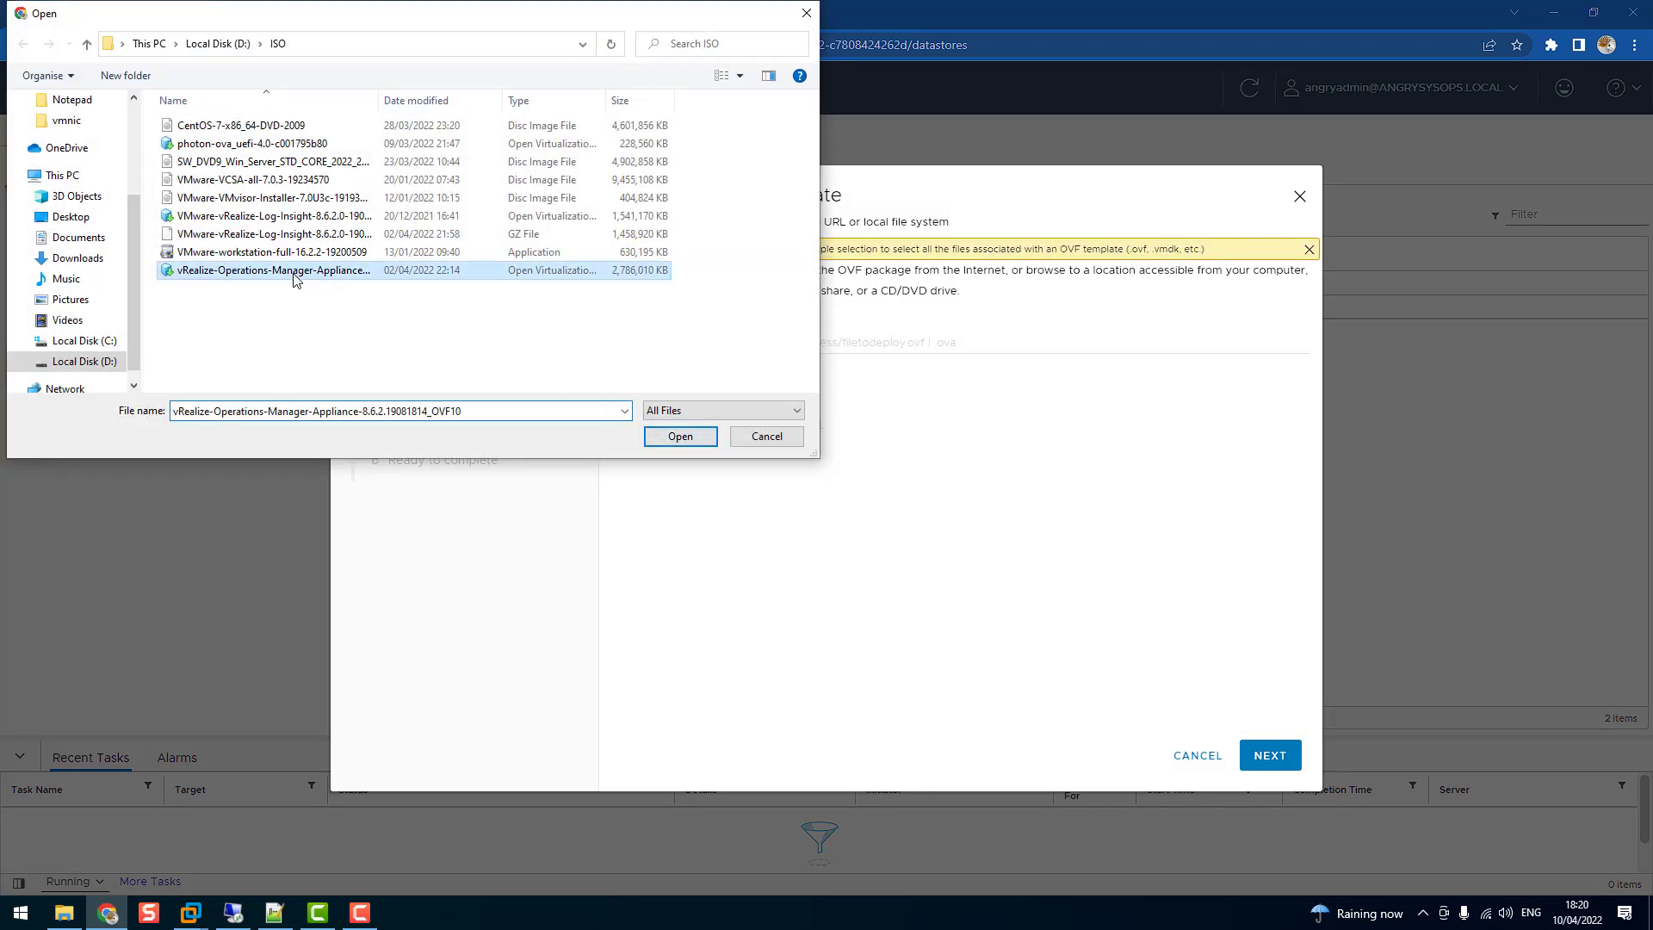
left_click(689, 436)
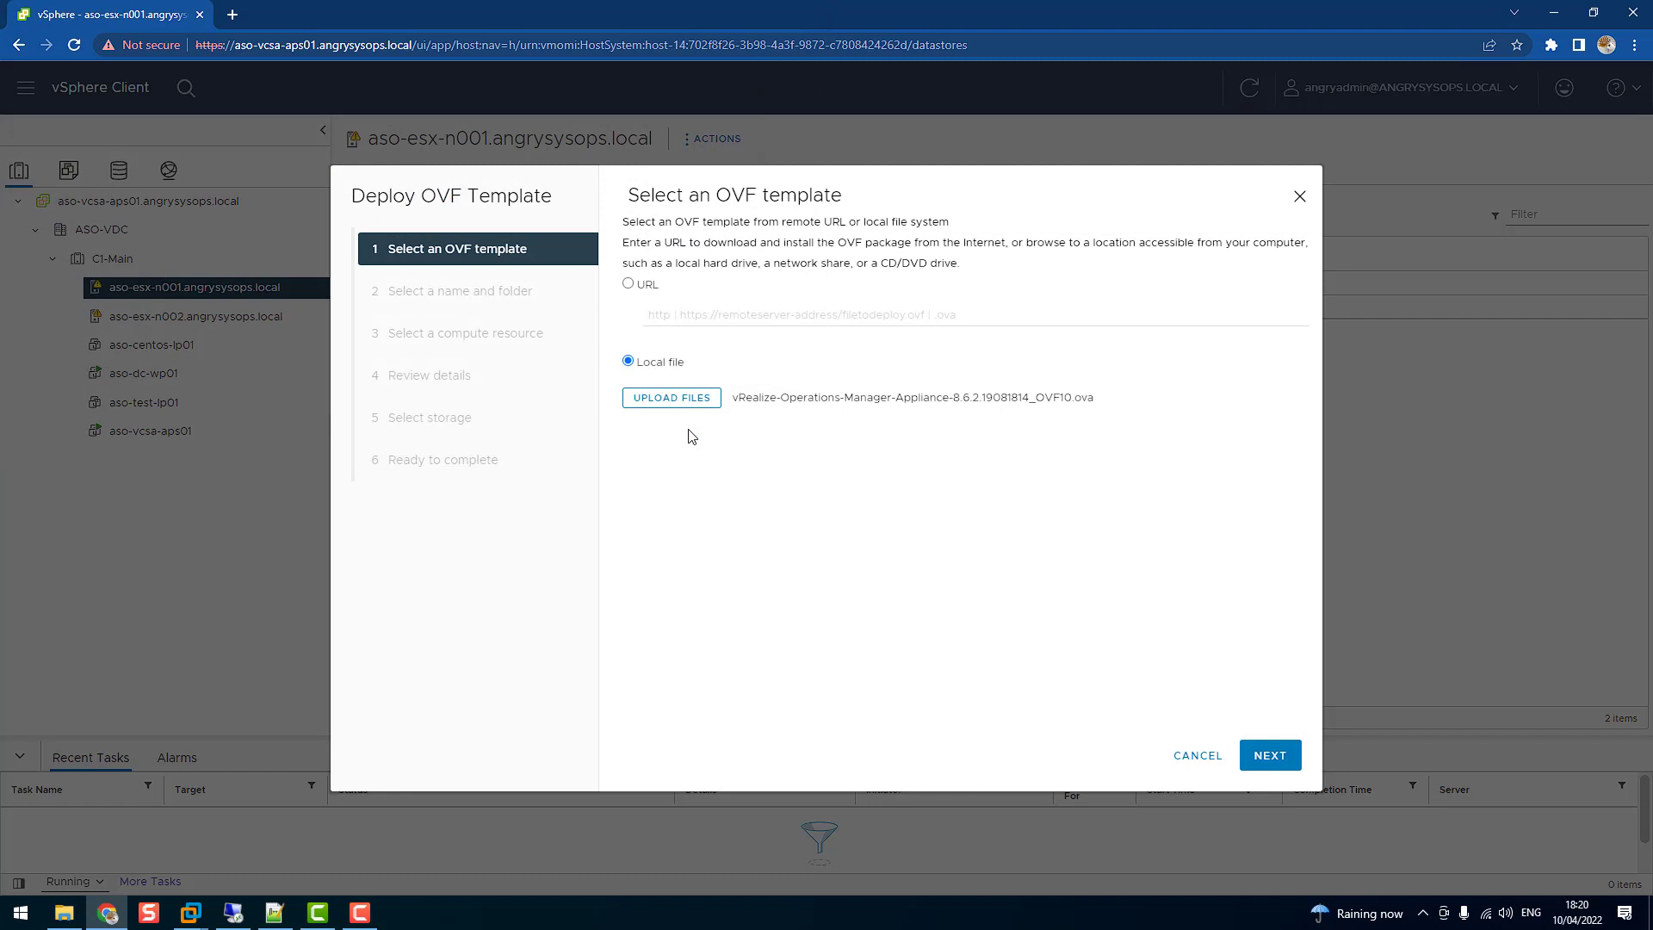
left_click(1272, 754)
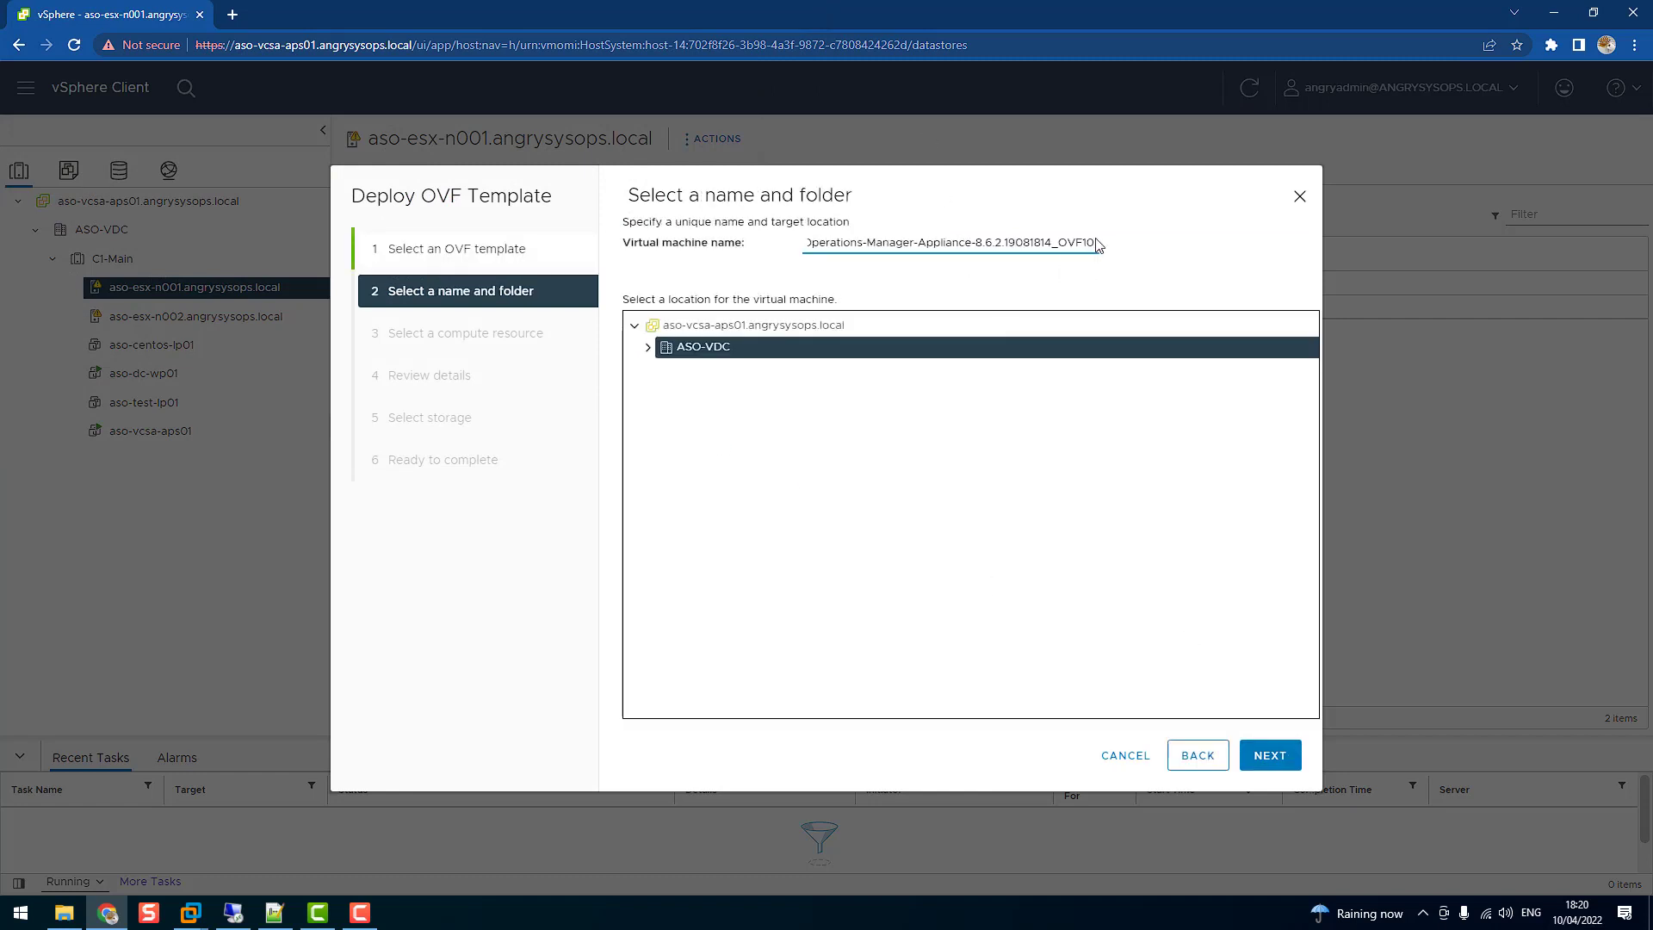
Name the new virtual machine aso-vrops-apm01
left_click_drag(1098, 243, 706, 243)
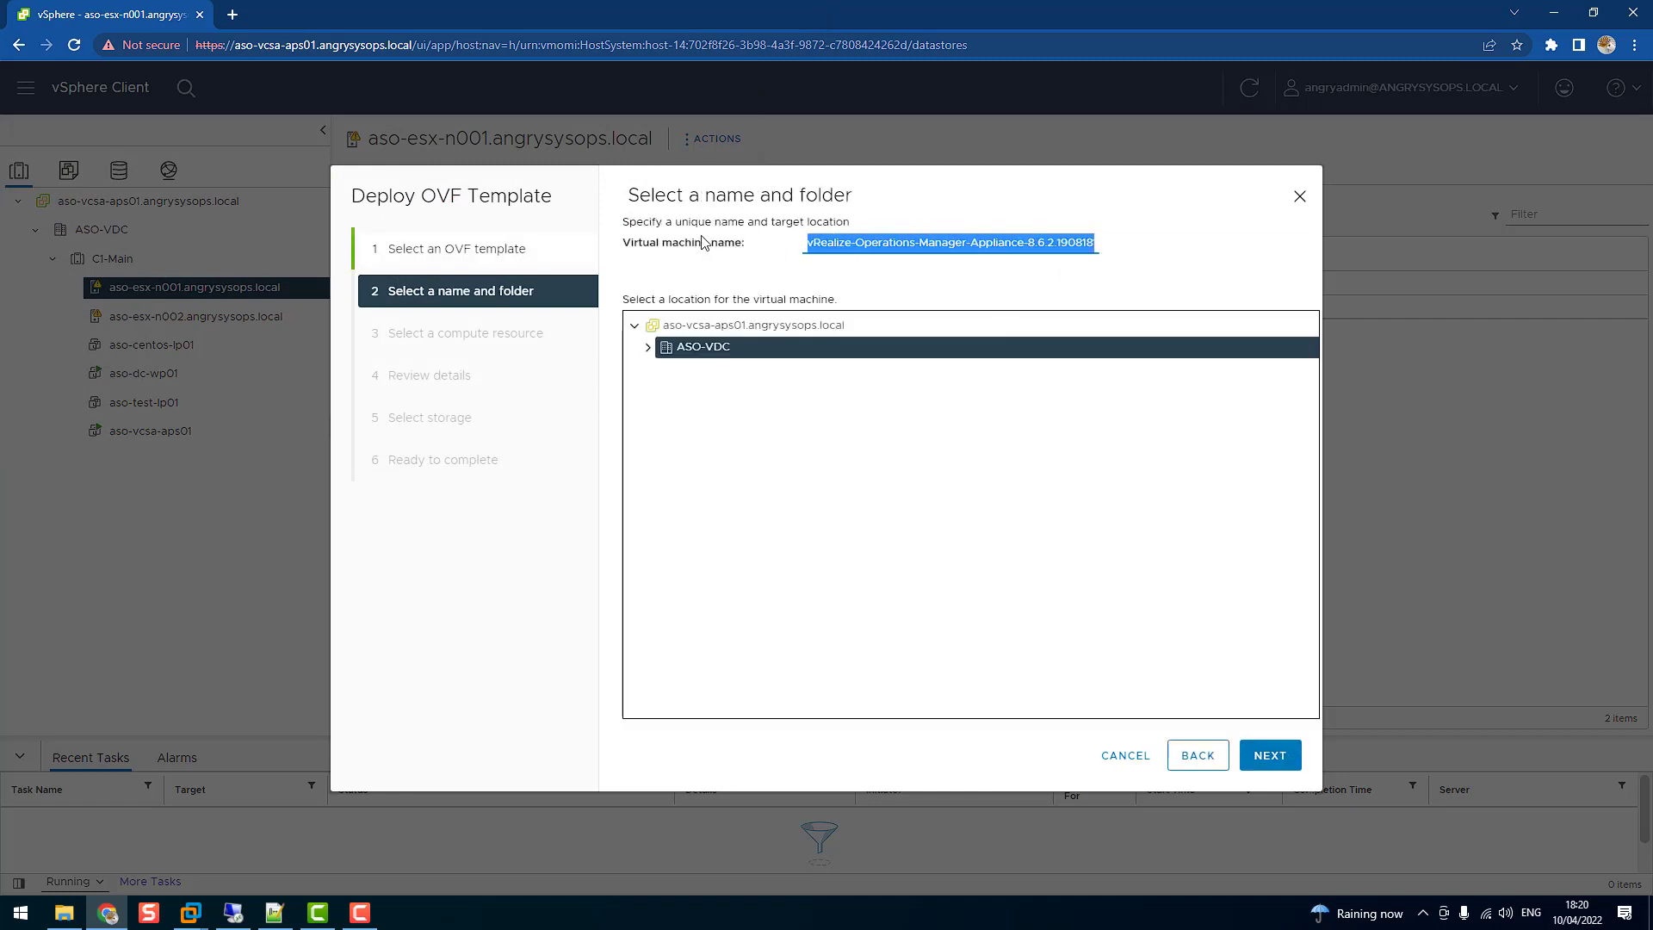
type("aso-vrops-ap")
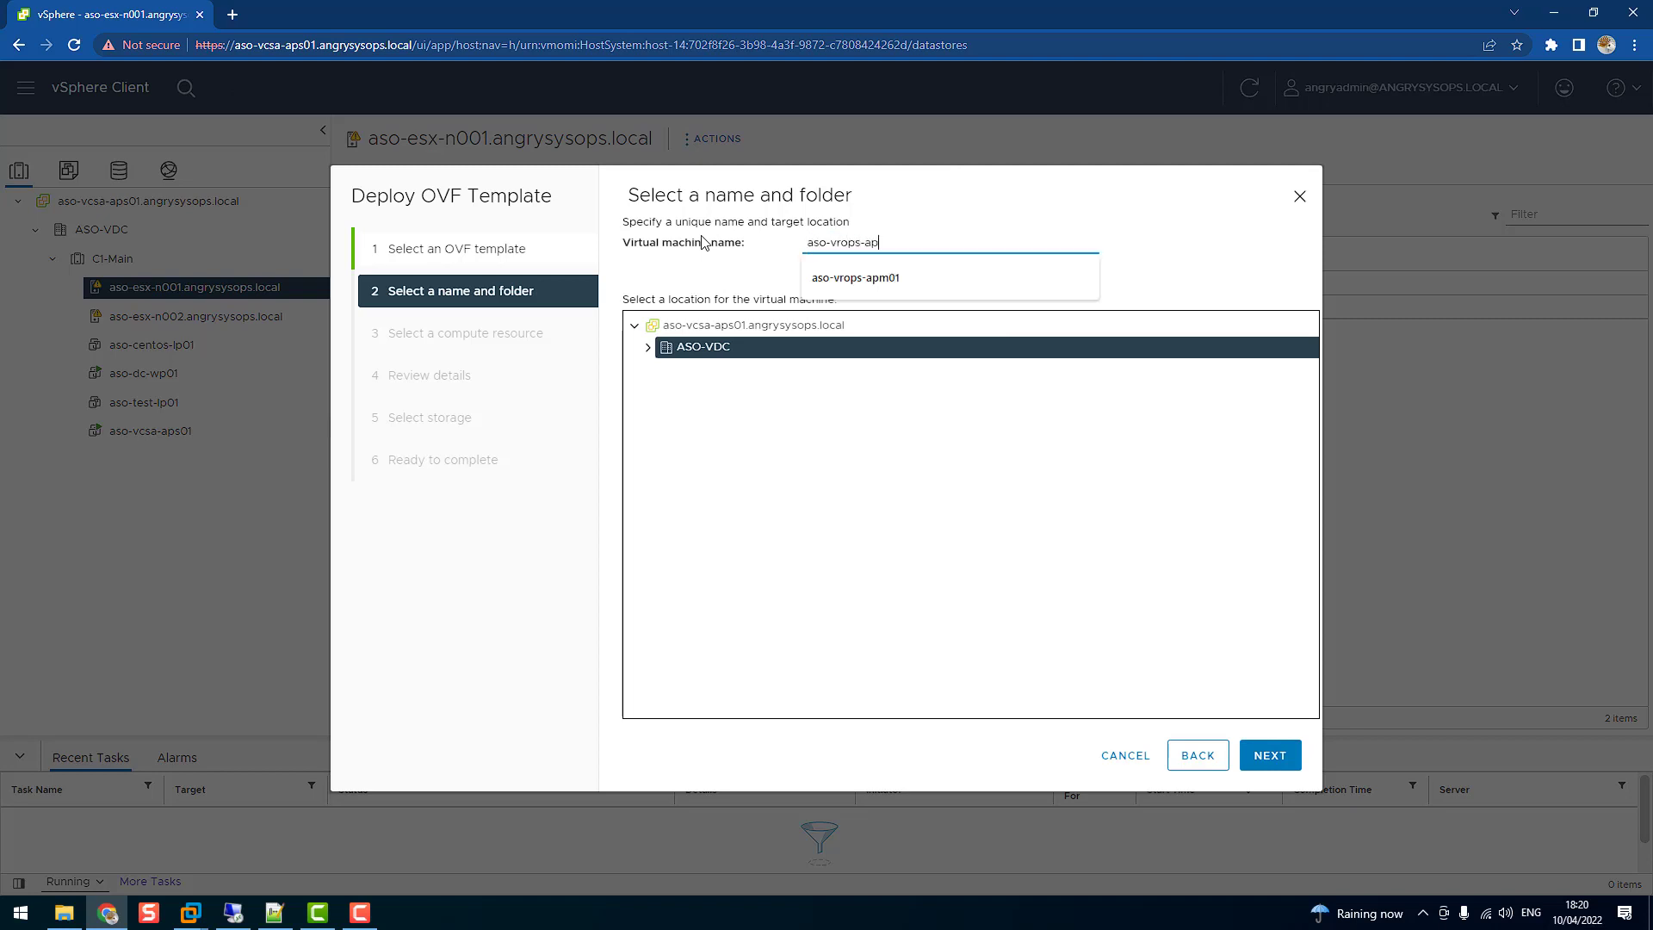
type("m01")
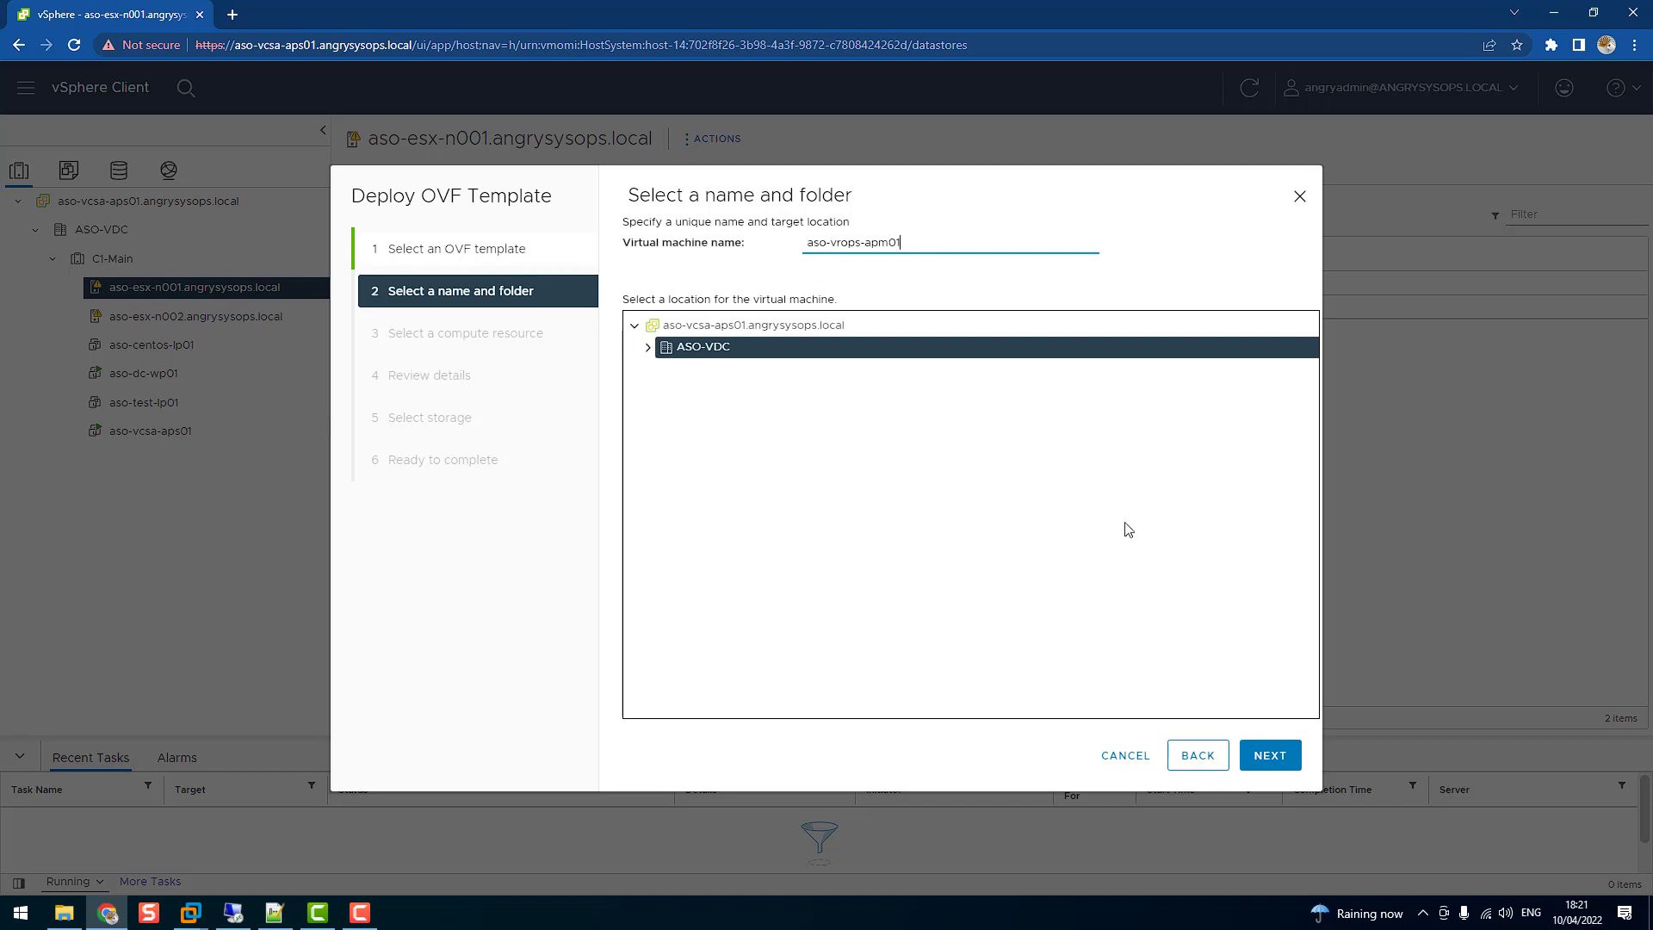
left_click(1271, 755)
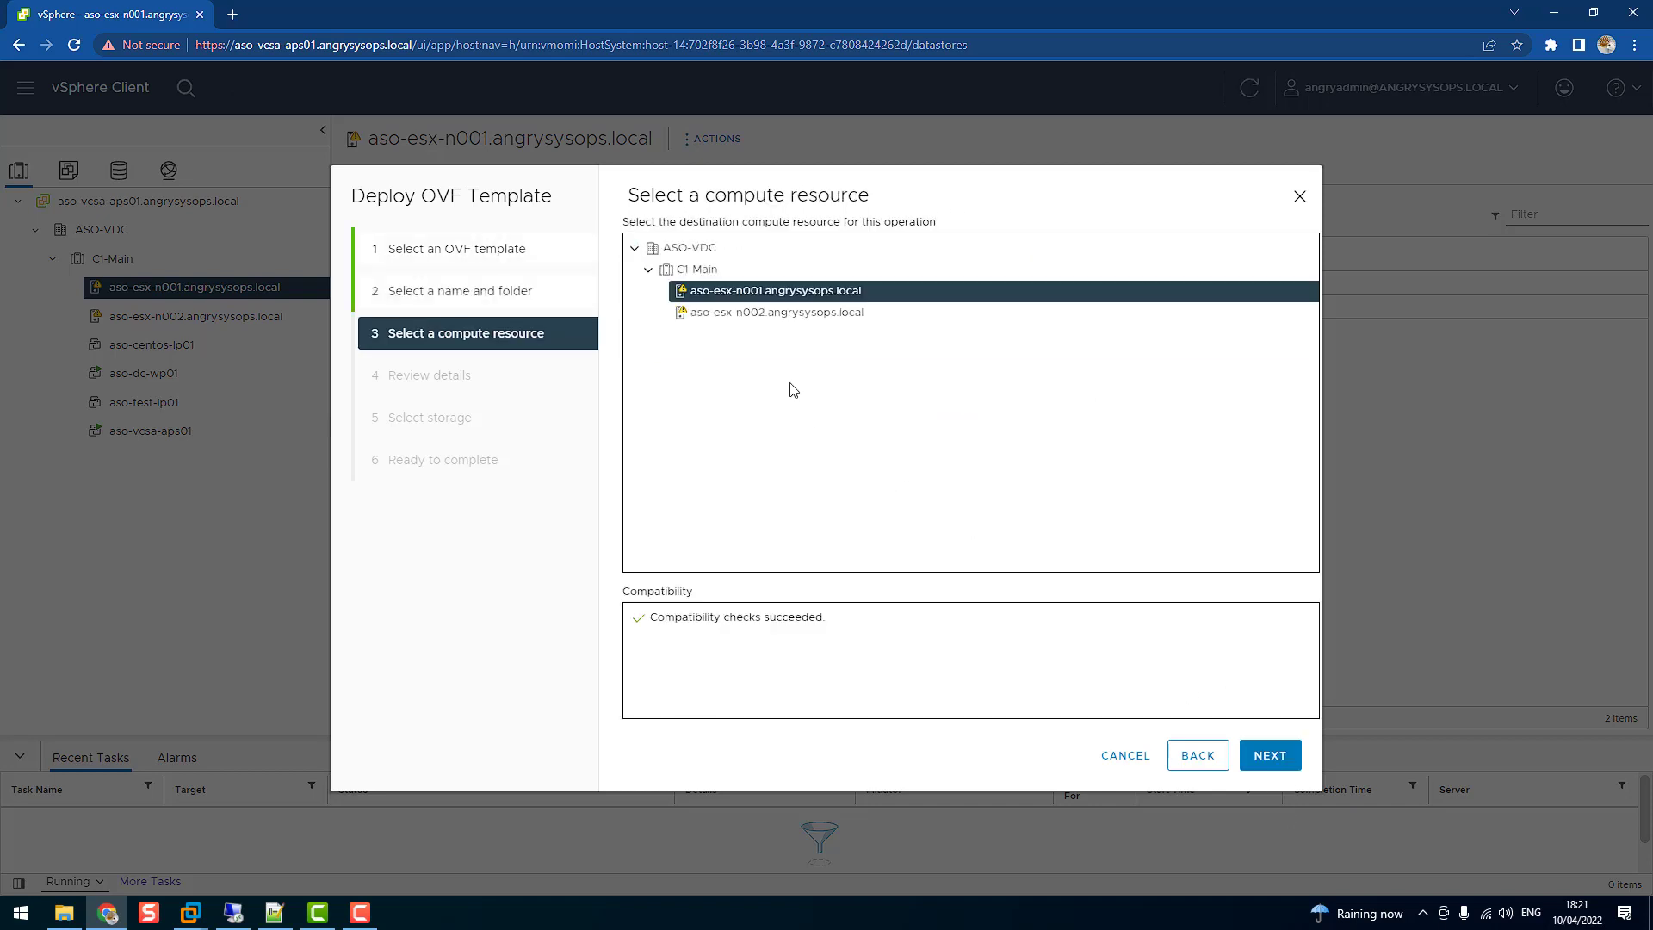
Keep compute resource aso-esx-n001, accept all license agreements, and keep the Small configuration
left_click(1270, 755)
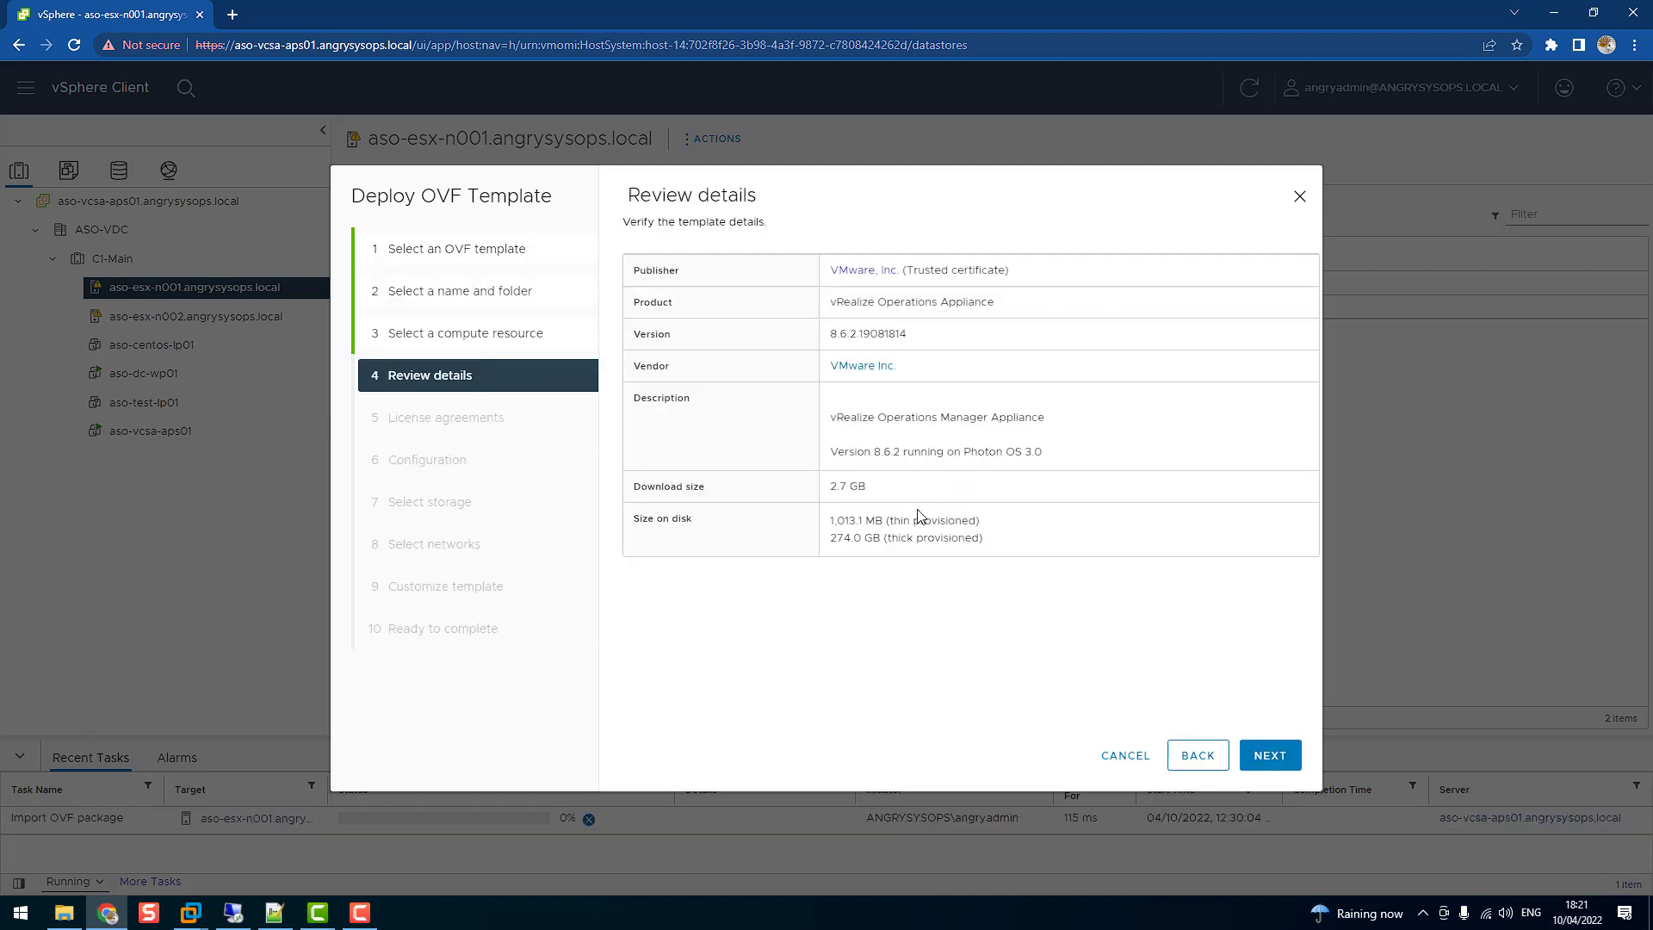
left_click(1277, 761)
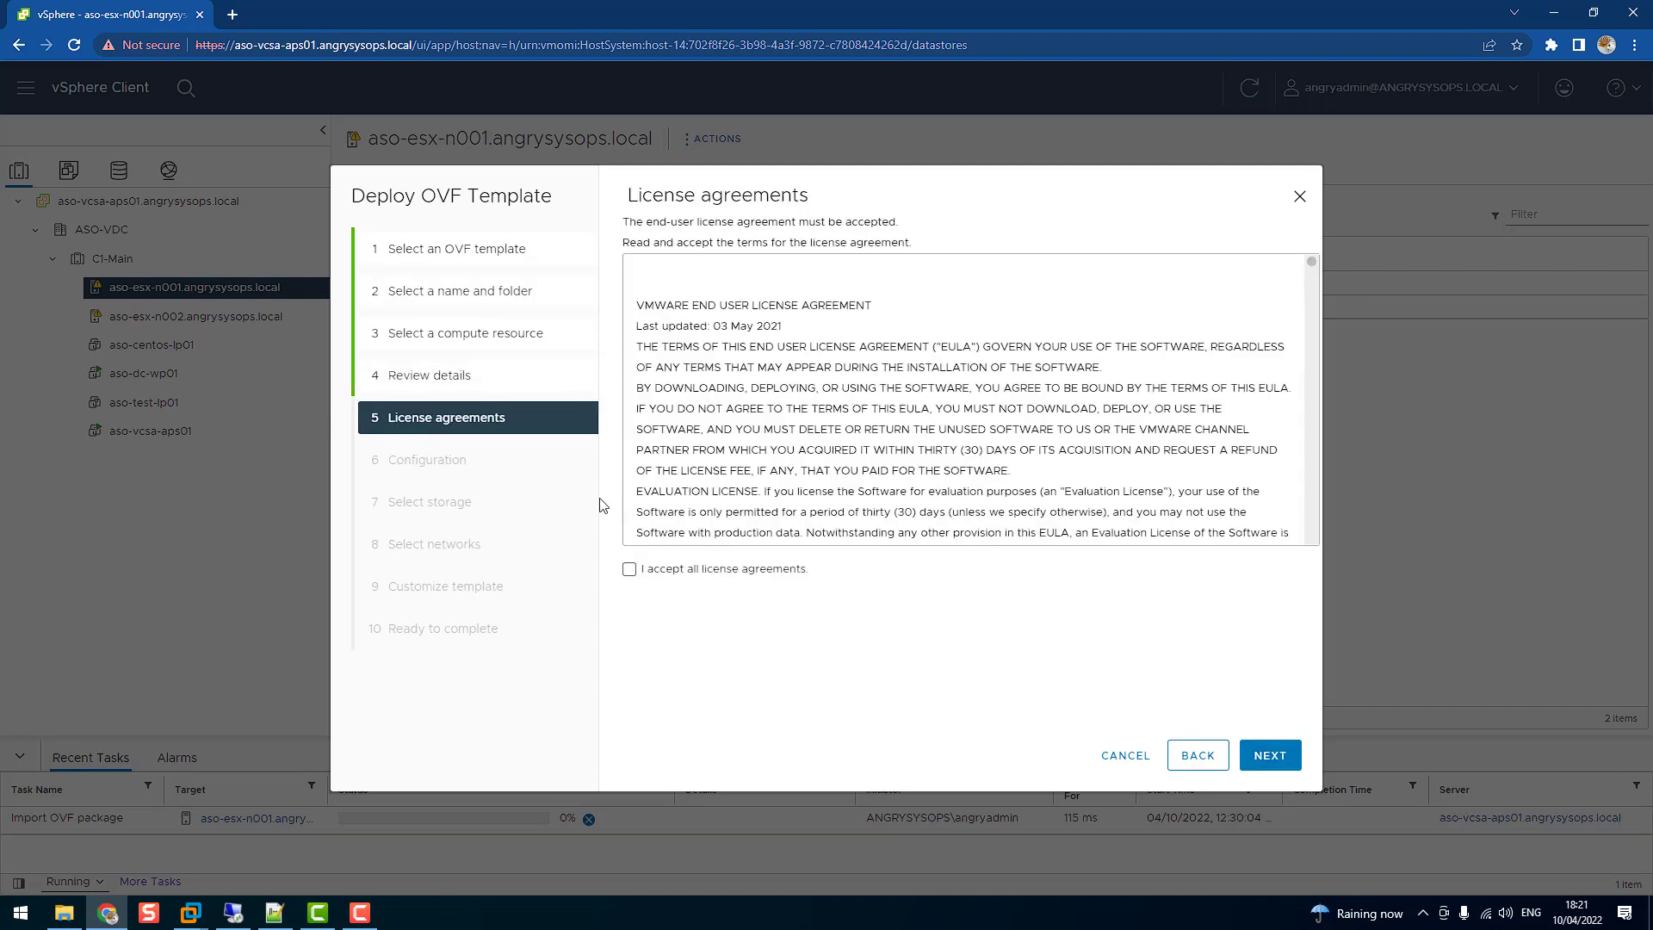
left_click(629, 570)
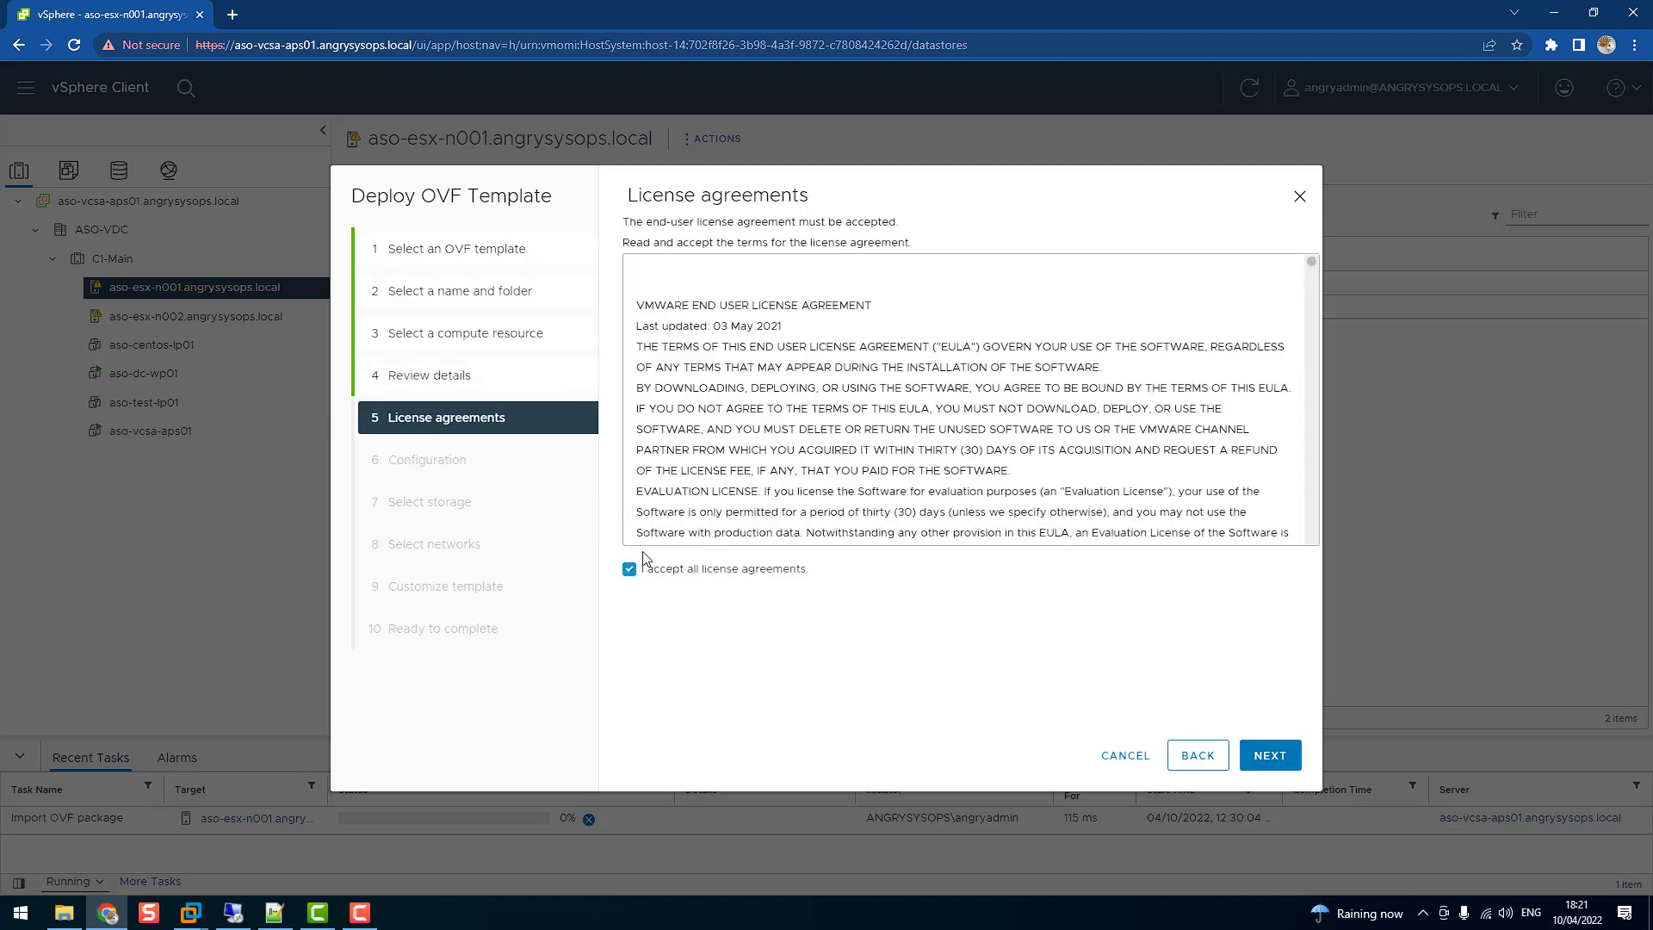
left_click(1255, 747)
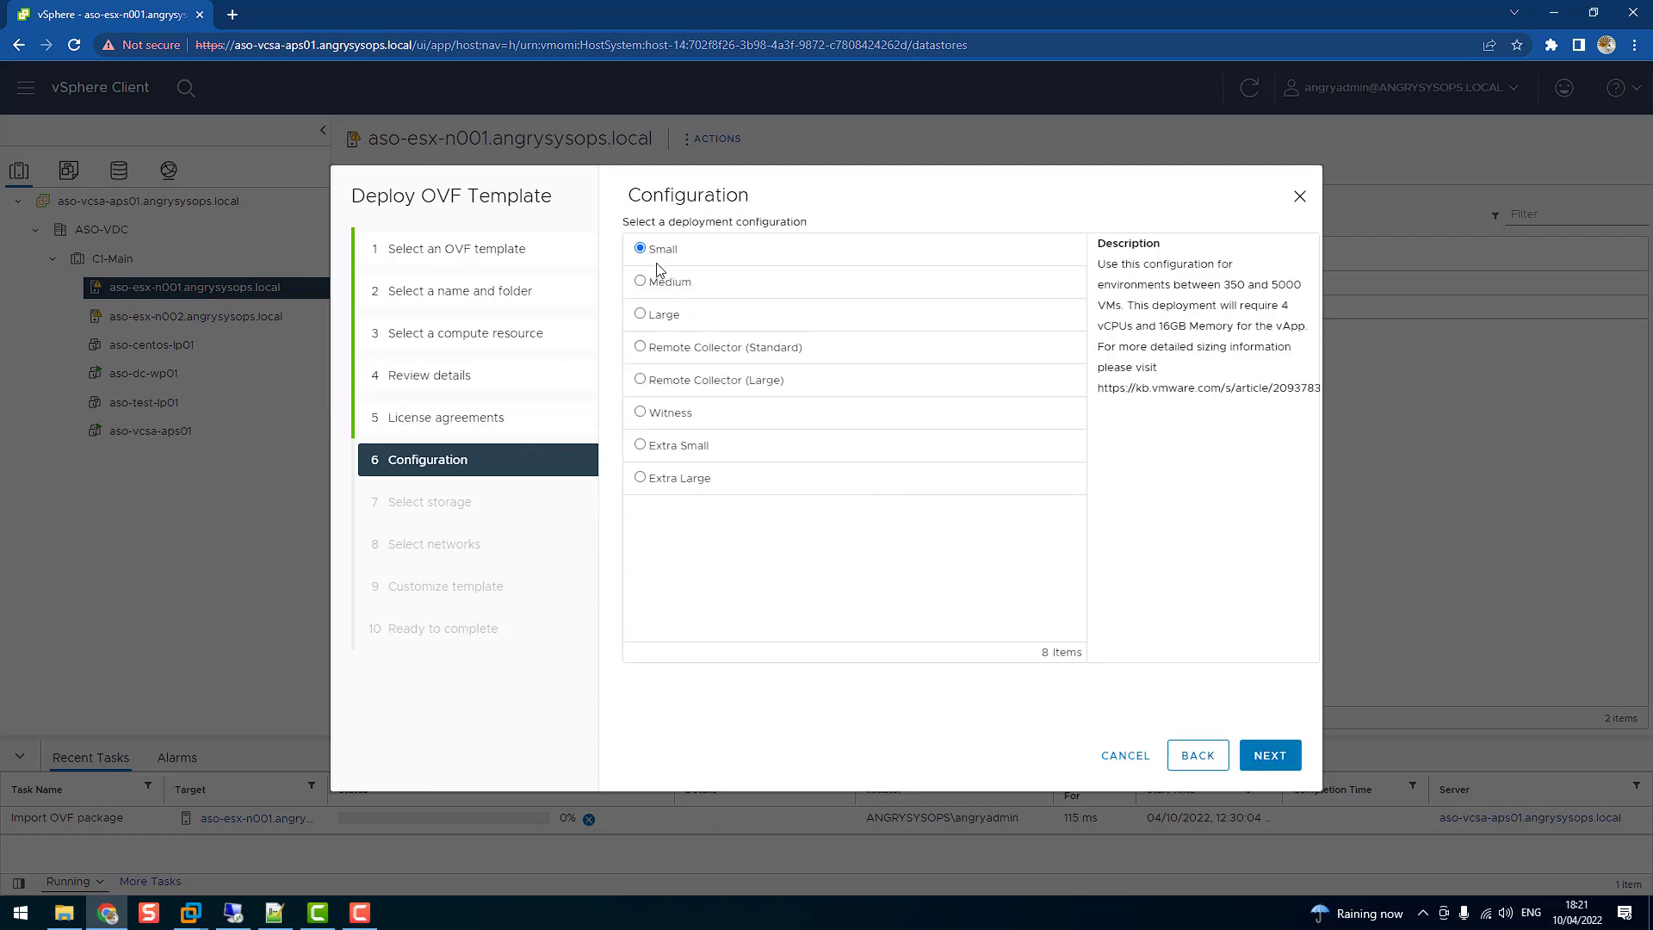
left_click(1280, 757)
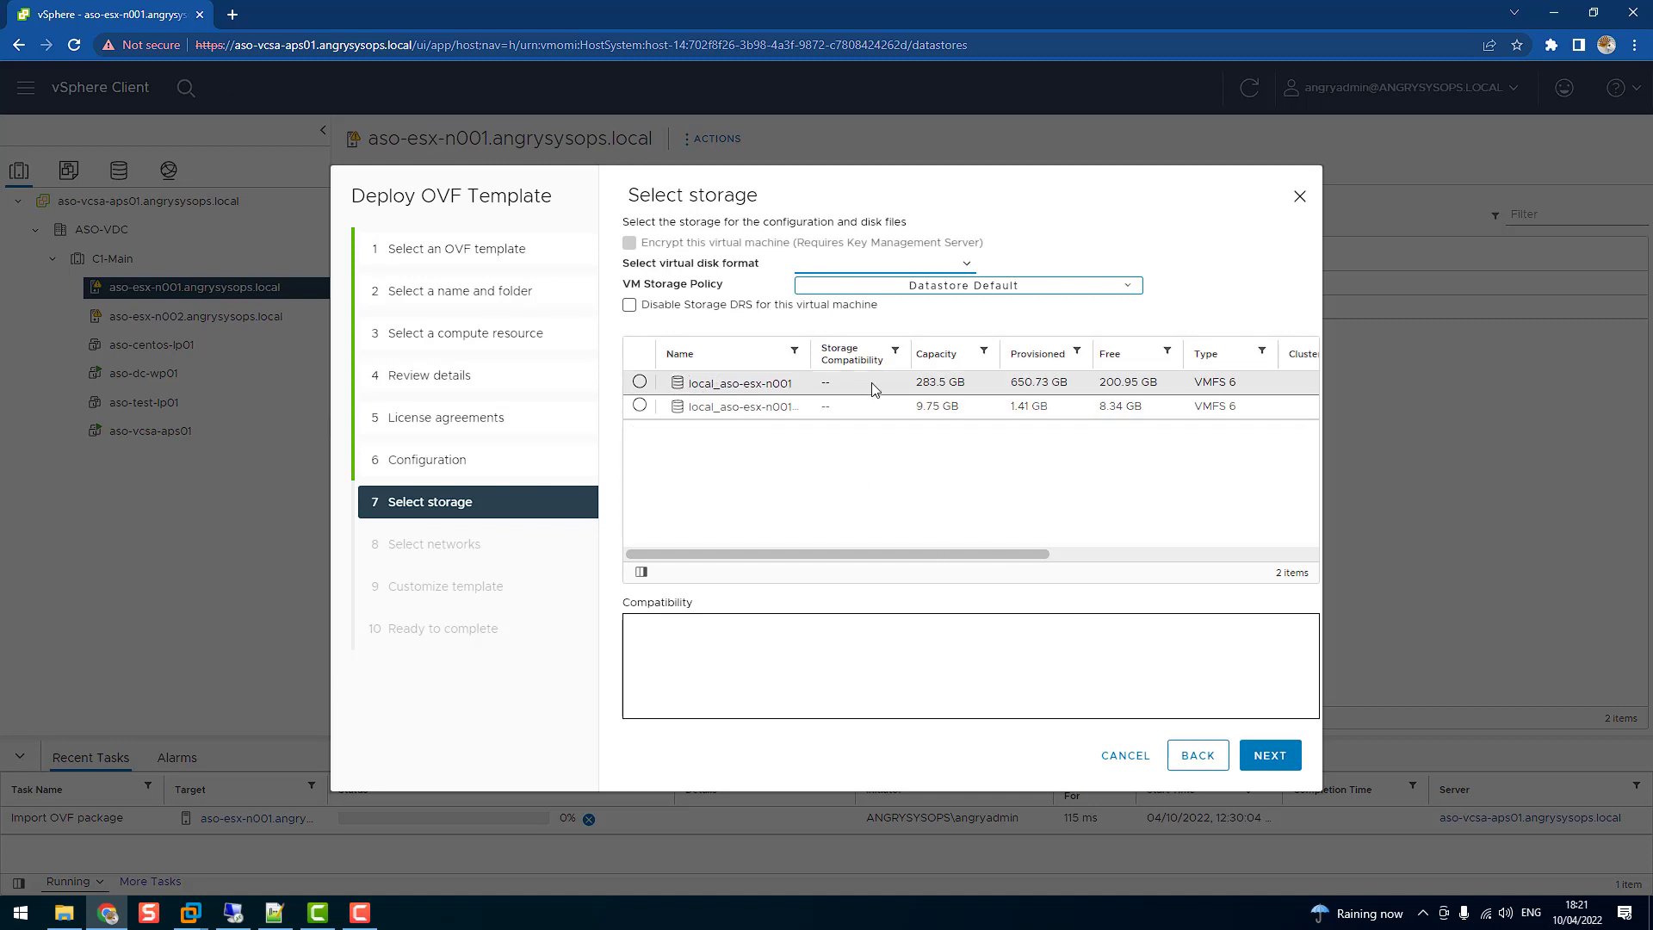
Place the VM on datastore local_aso-esx-n001 with Thin Provision disk format
left_click(639, 381)
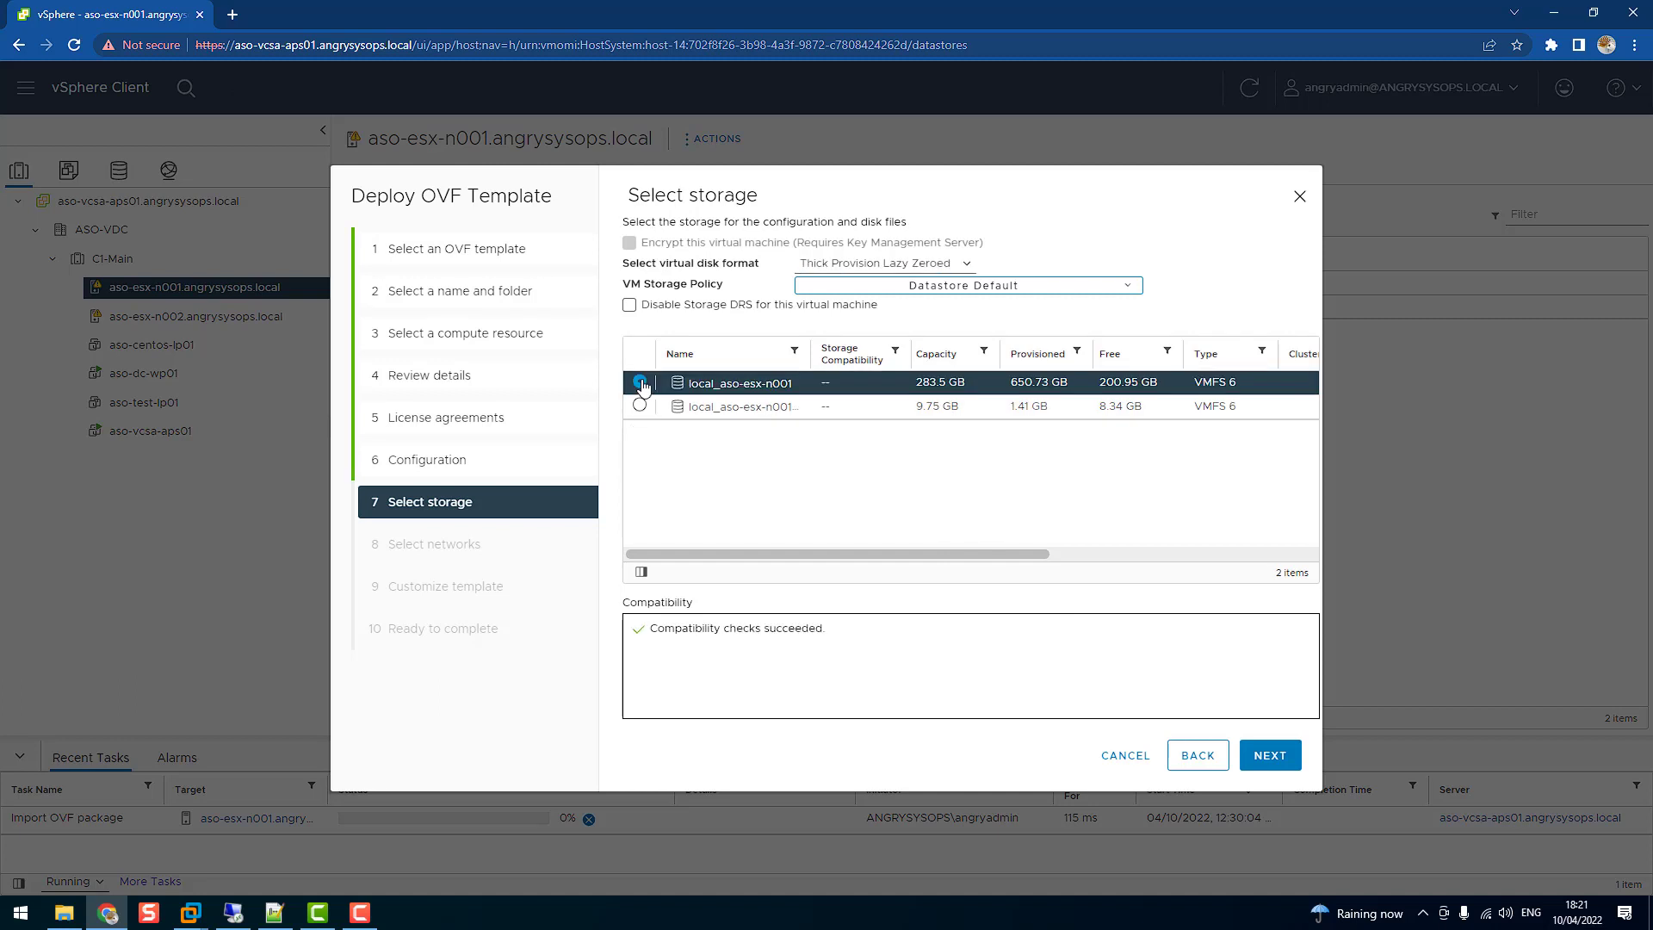
left_click(912, 263)
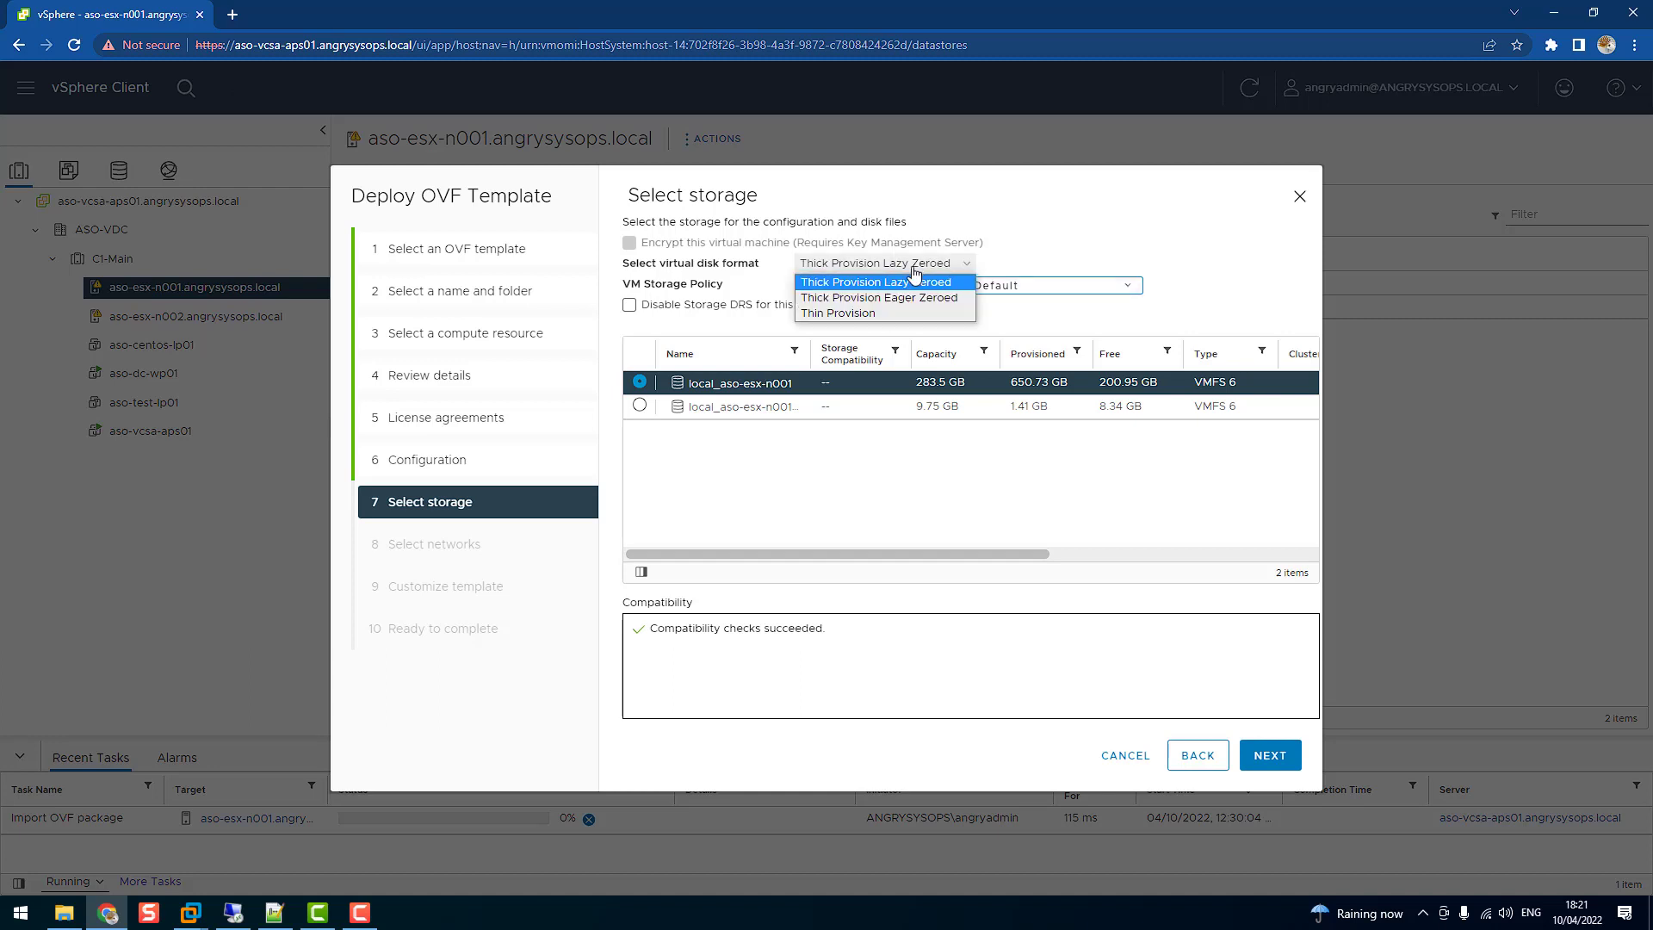
left_click(891, 313)
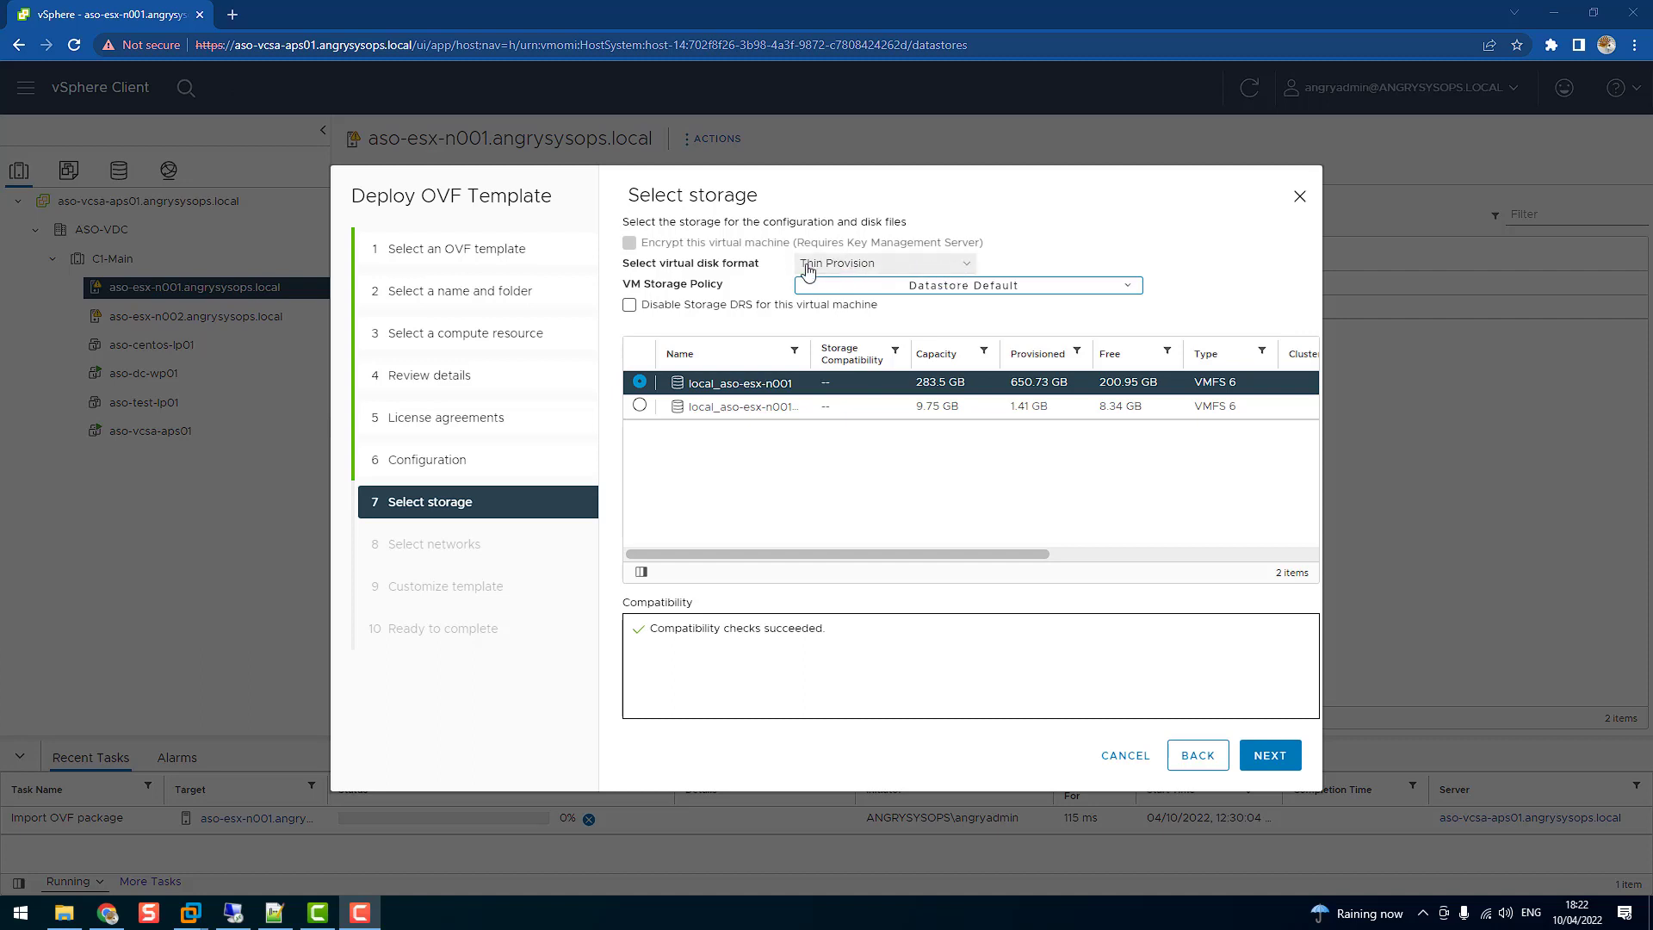
left_click(968, 268)
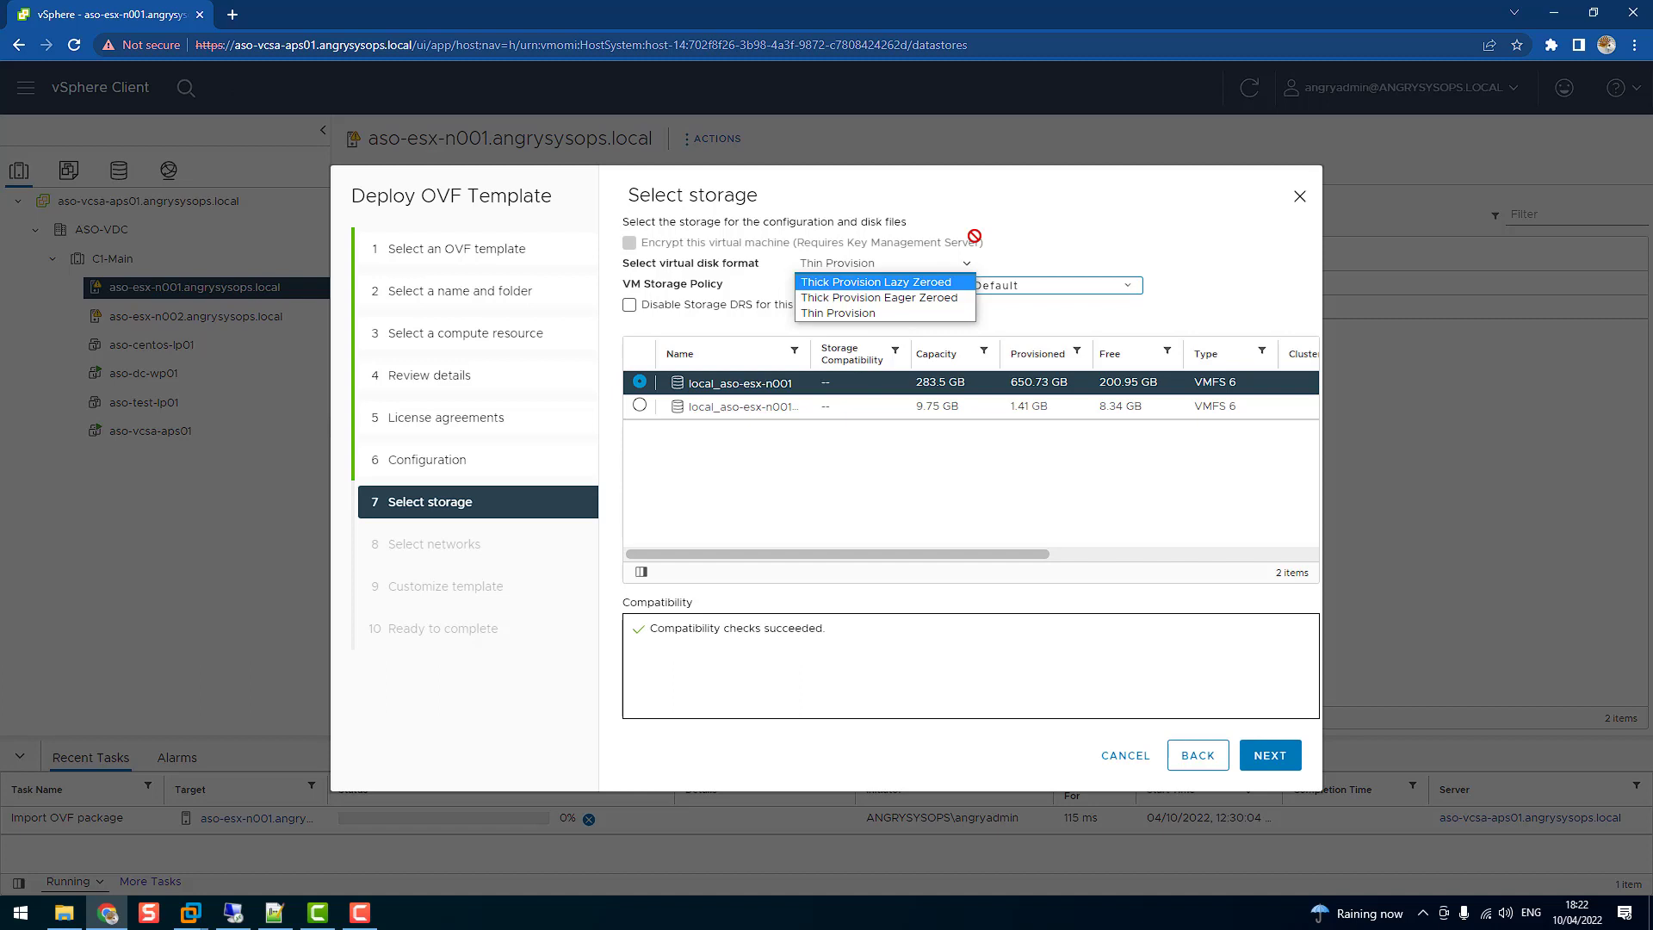
left_click(843, 312)
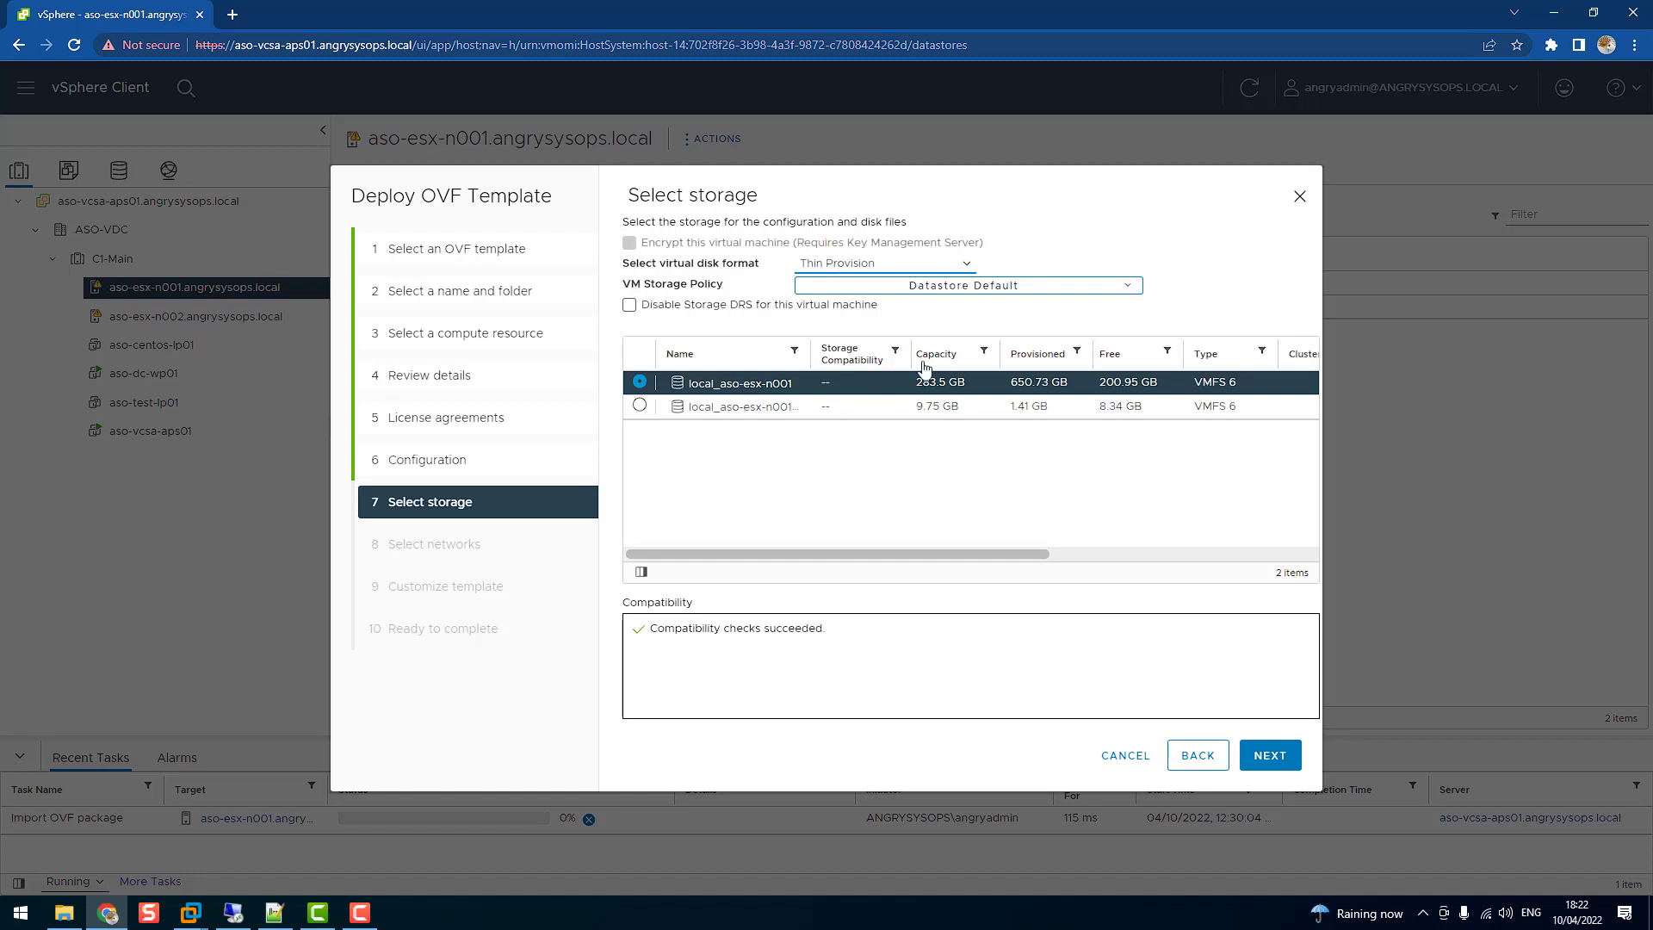
left_click(1271, 755)
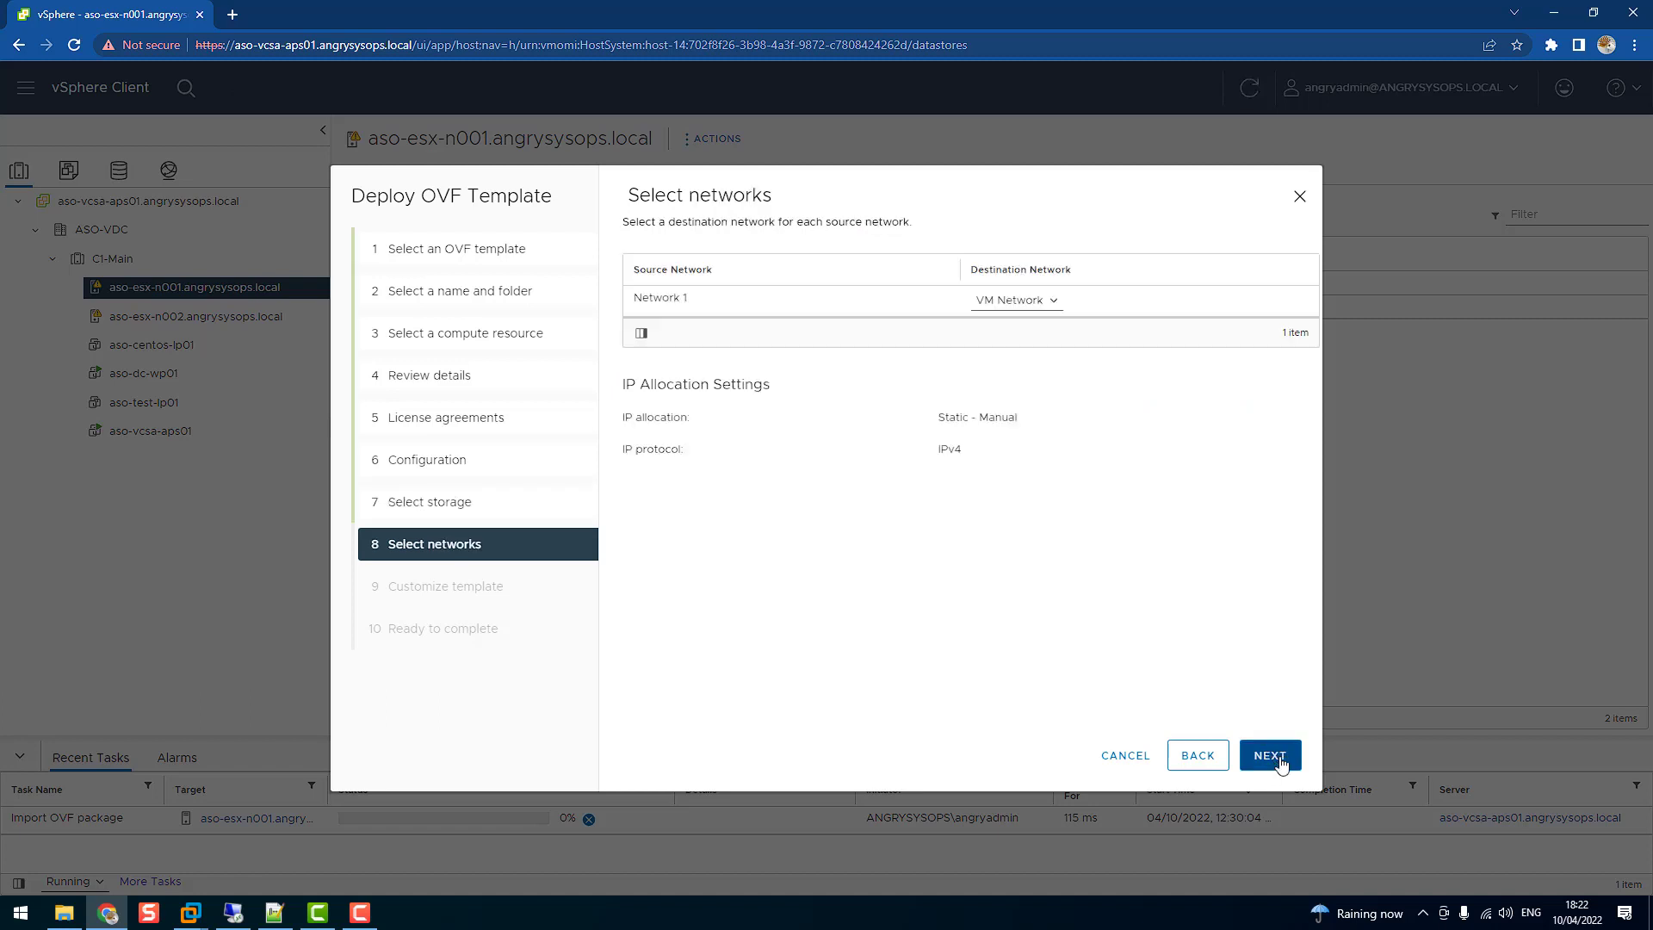
Map Network 1 to the MGMT destination network
left_click(1019, 308)
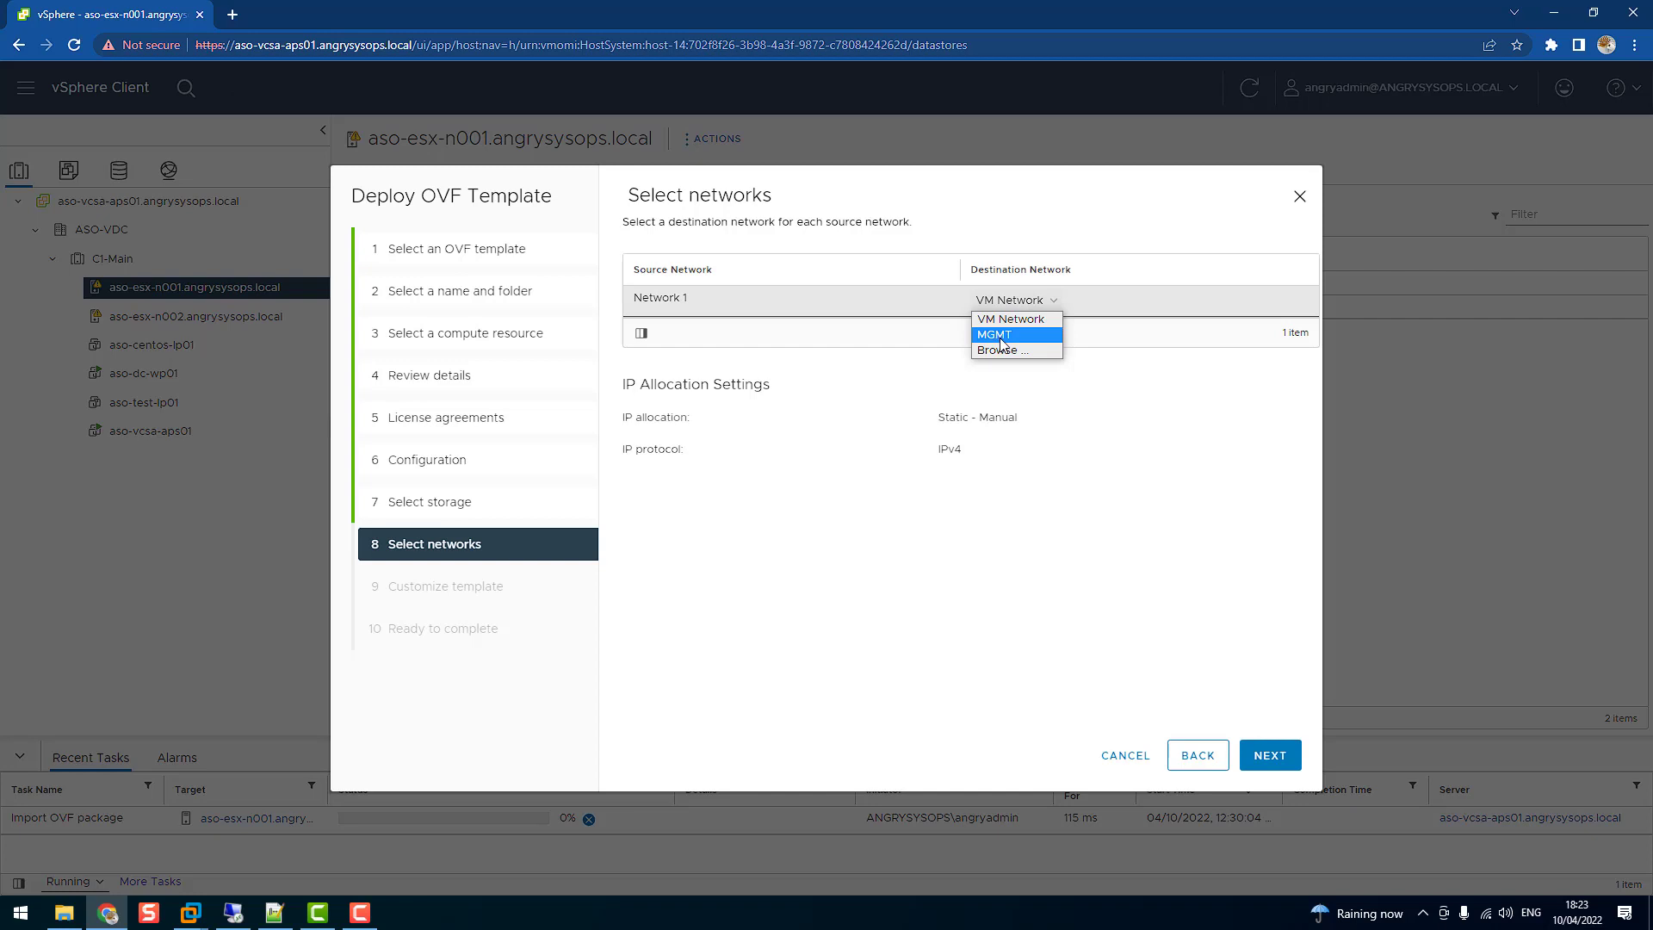
left_click(1001, 340)
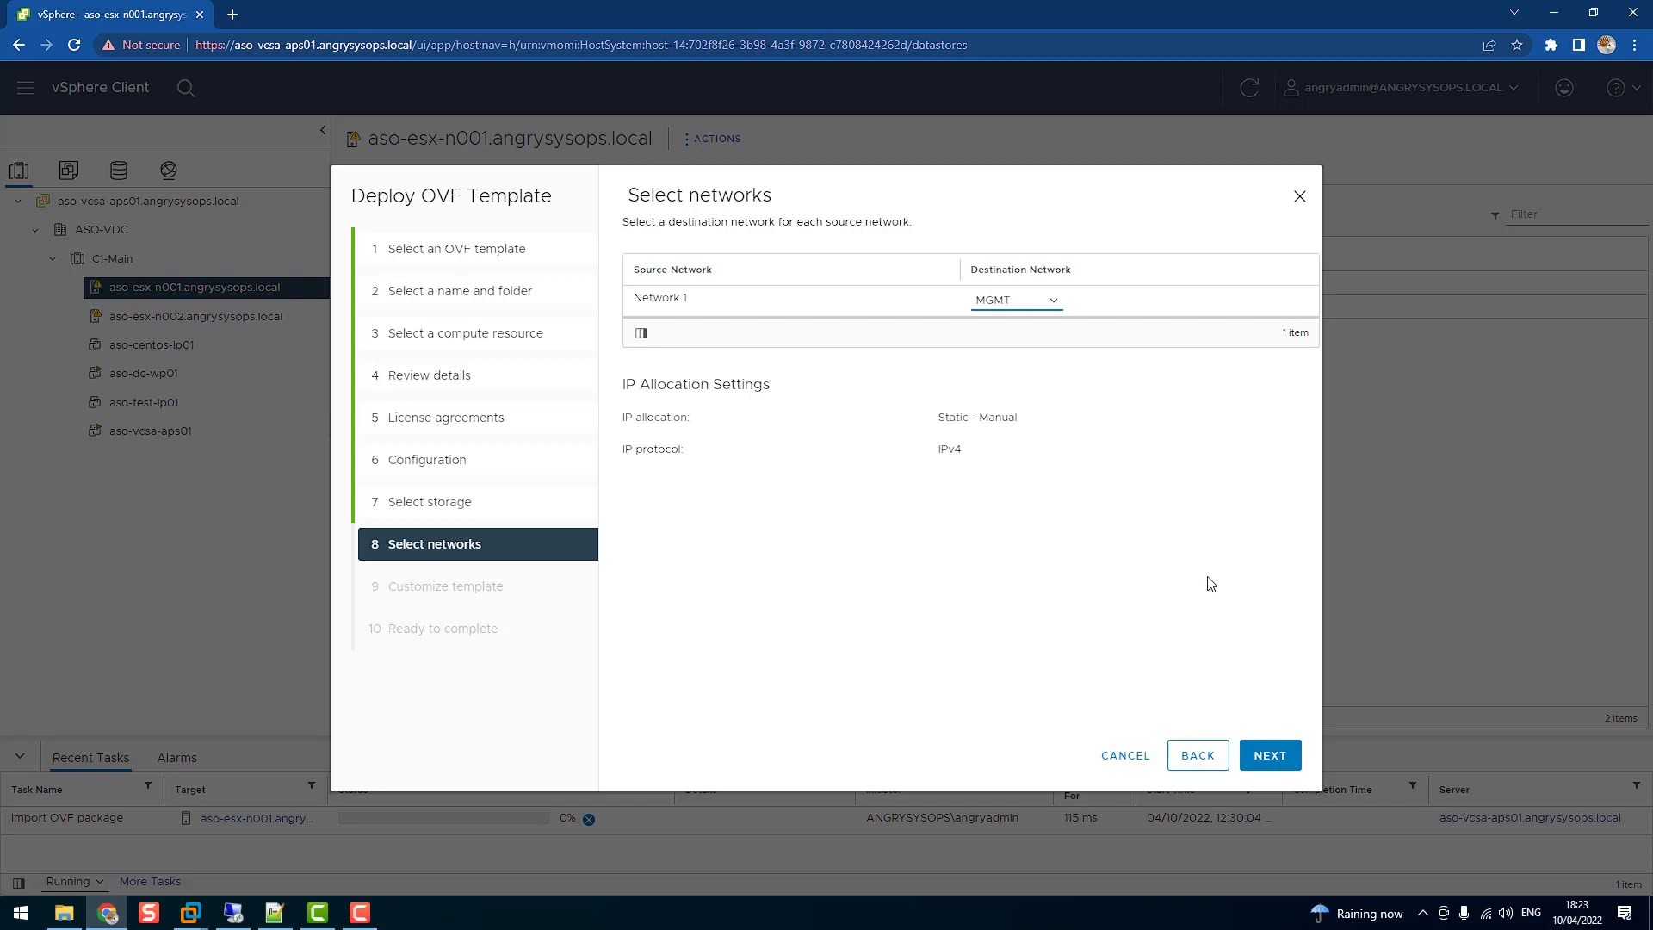
left_click(1269, 755)
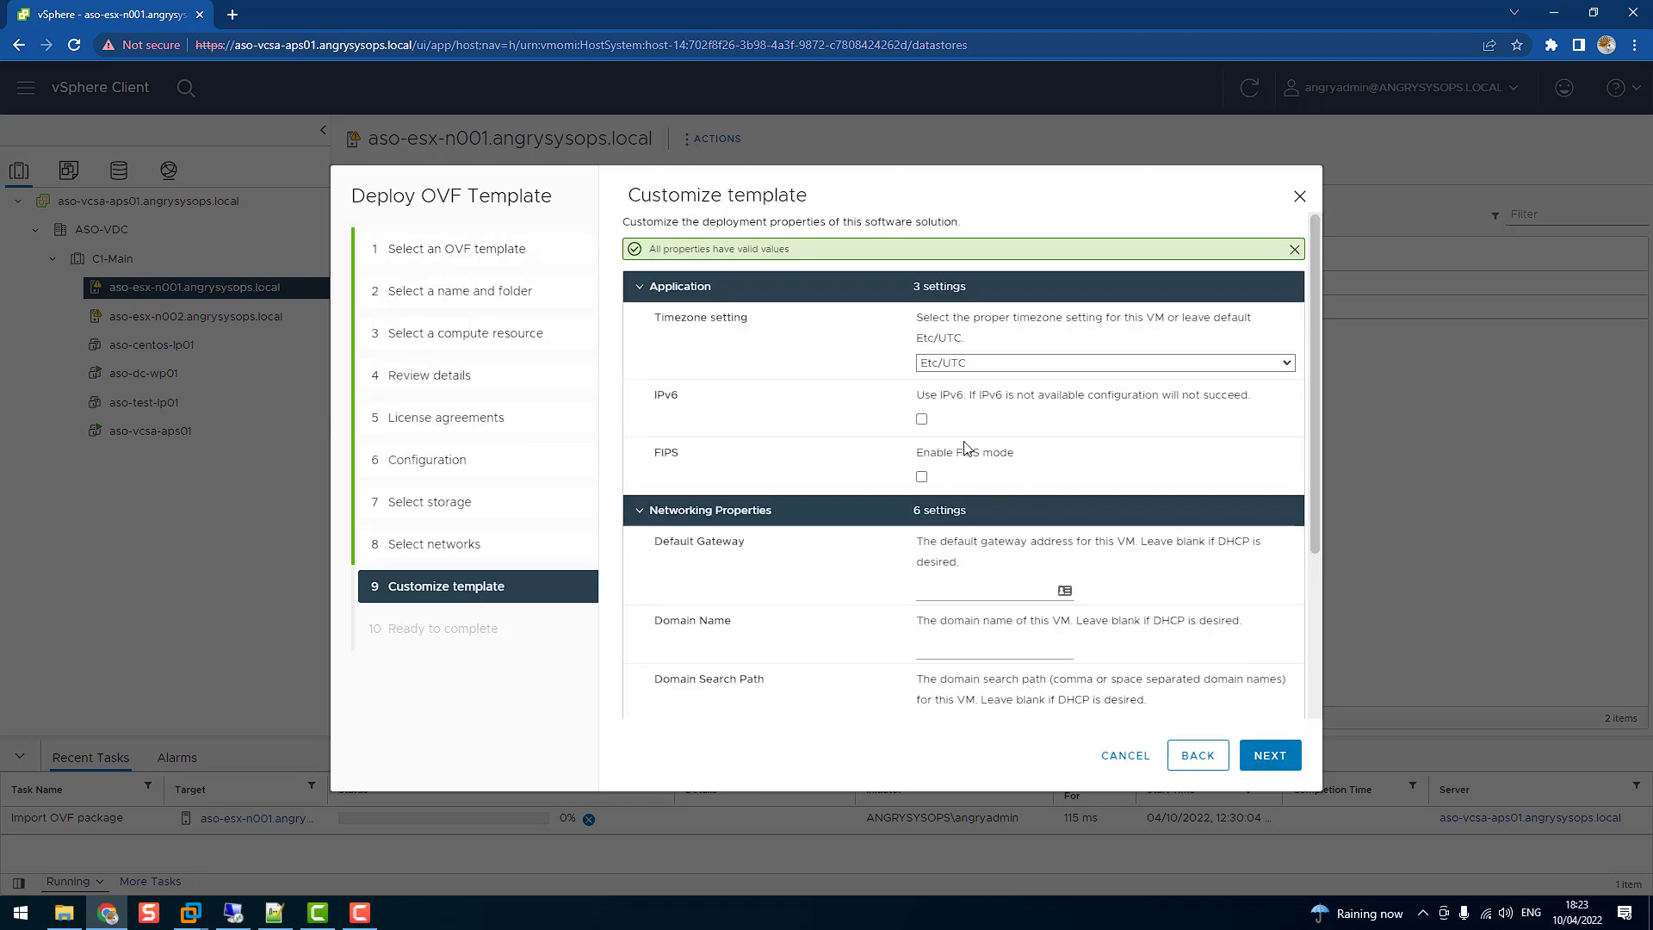
Set gateway 192.168.1.254, and domain name and search path to angrysysops.local
scroll(964, 448, "down", 3)
left_click(951, 379)
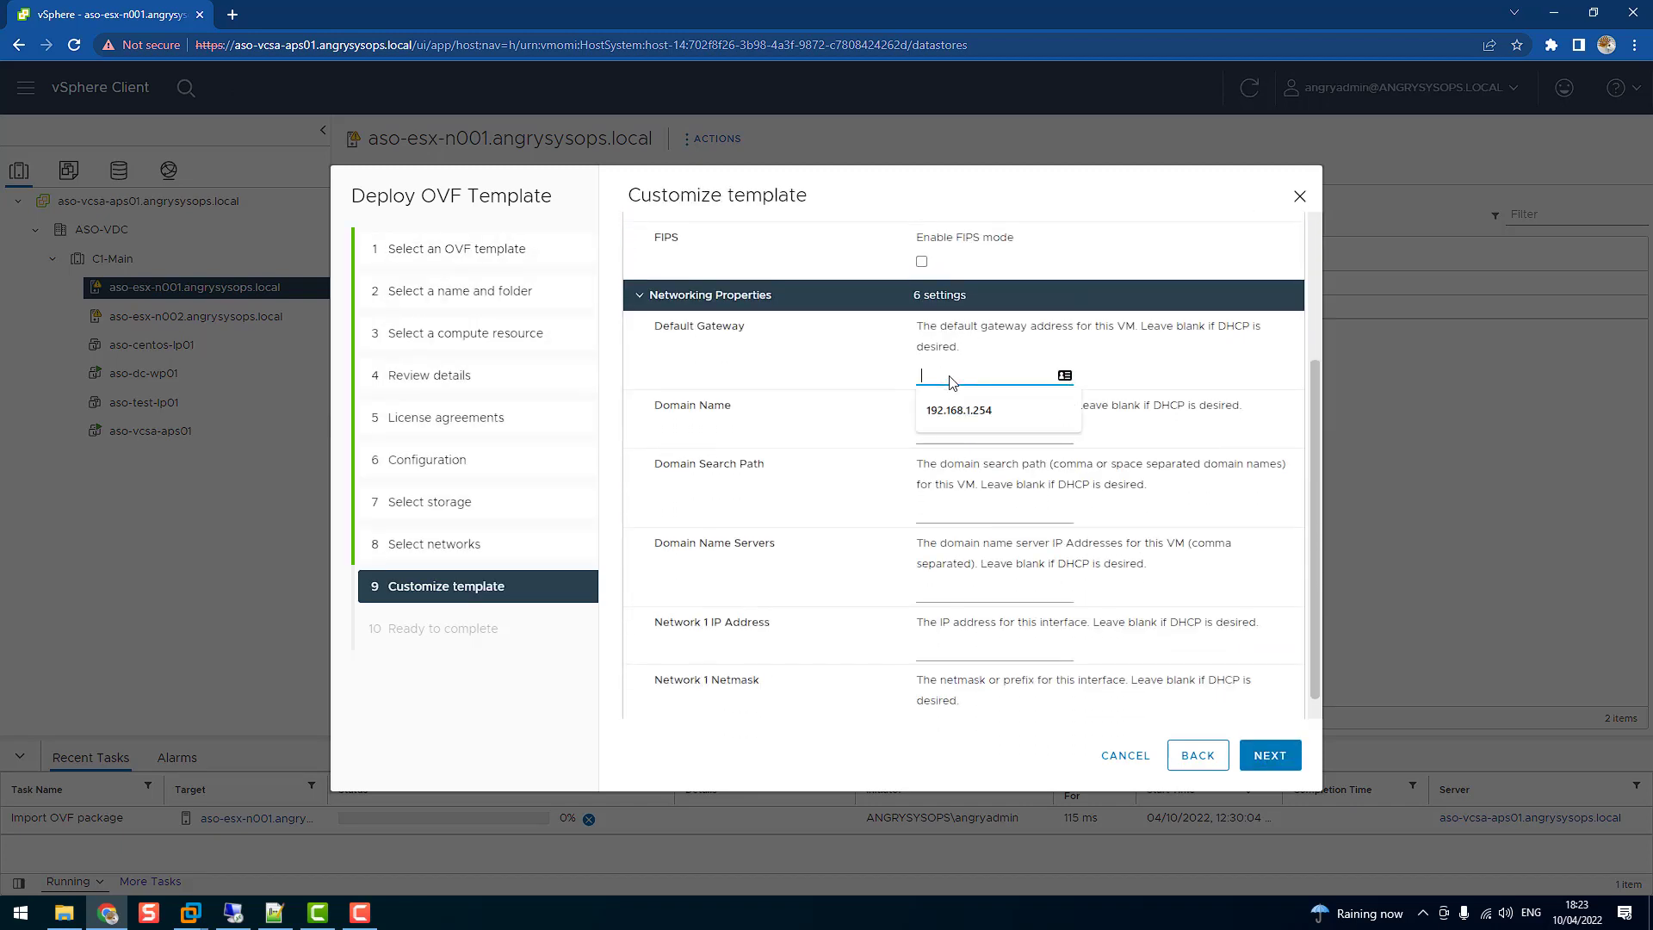
left_click(958, 411)
left_click(957, 433)
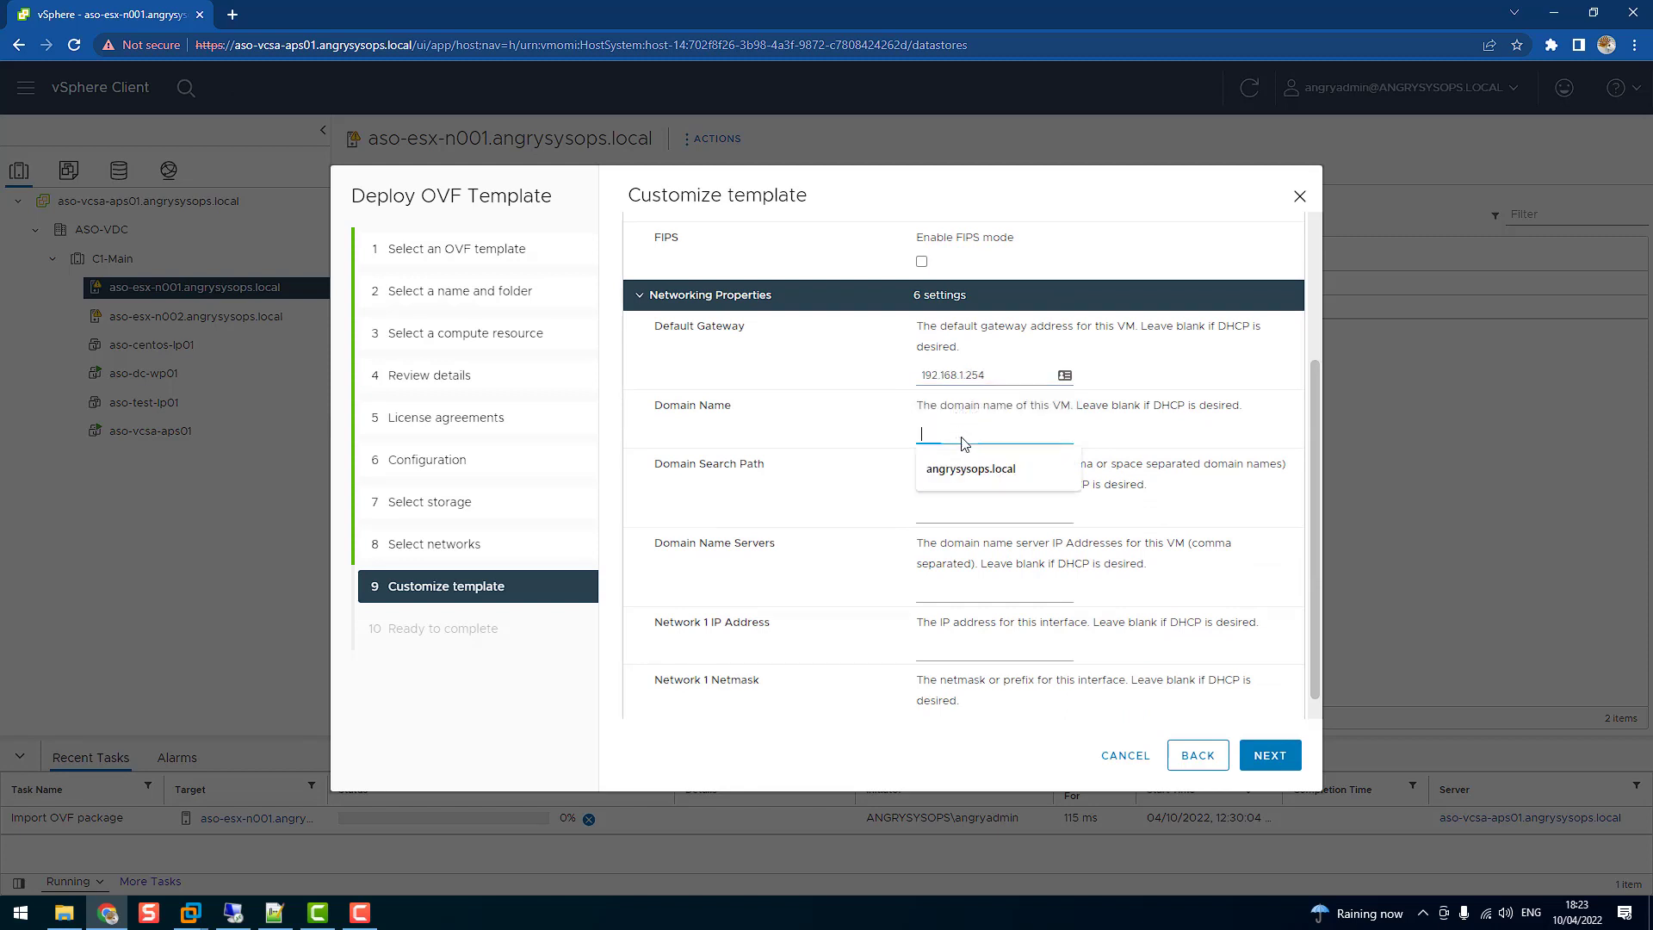
left_click(966, 468)
left_click(968, 513)
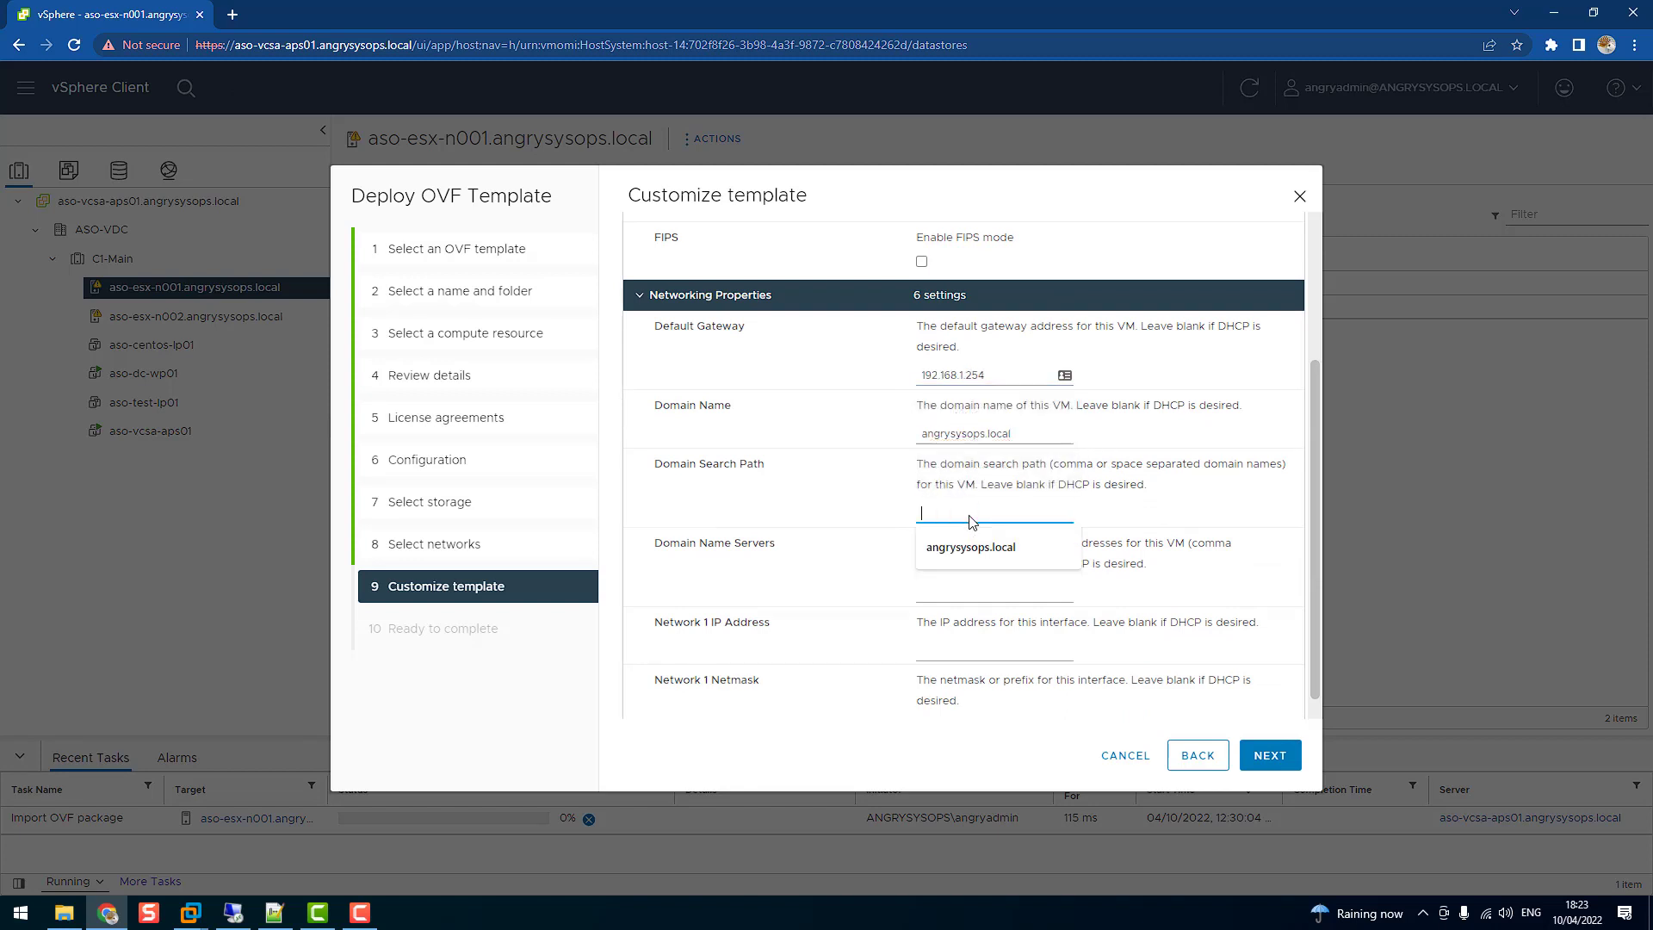
left_click(978, 548)
Set DNS 192.168.1.53, IP 192.168.1.121 and netmask 24, then proceed to the summary
scroll(975, 521, "down", 1)
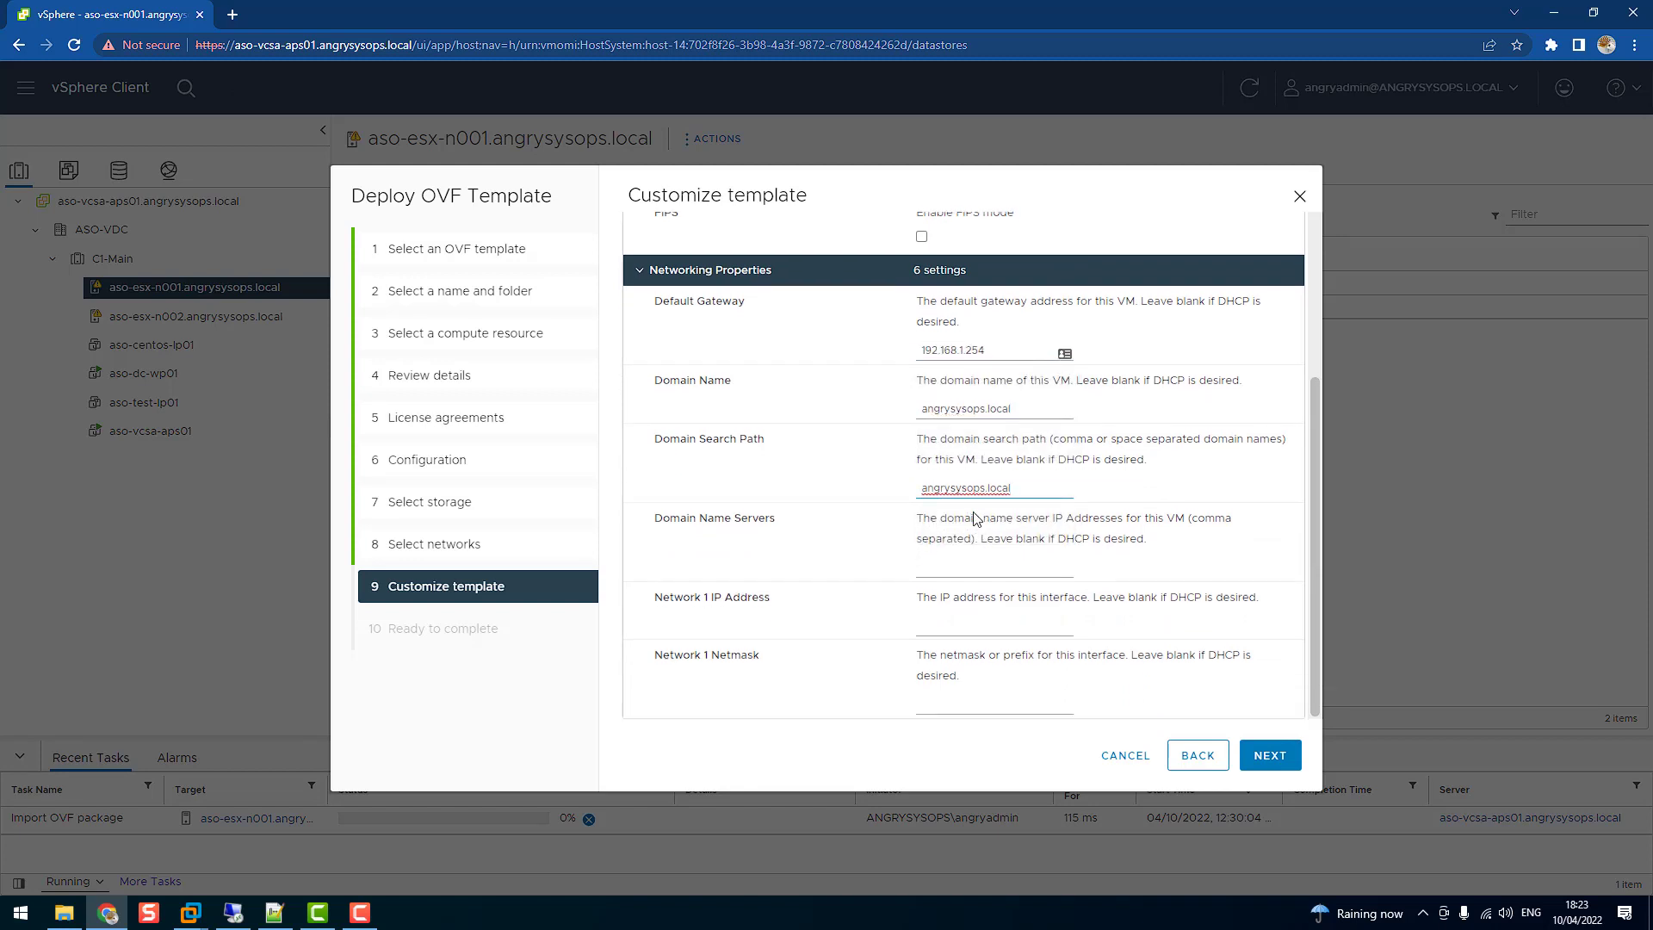
left_click(966, 568)
left_click(965, 599)
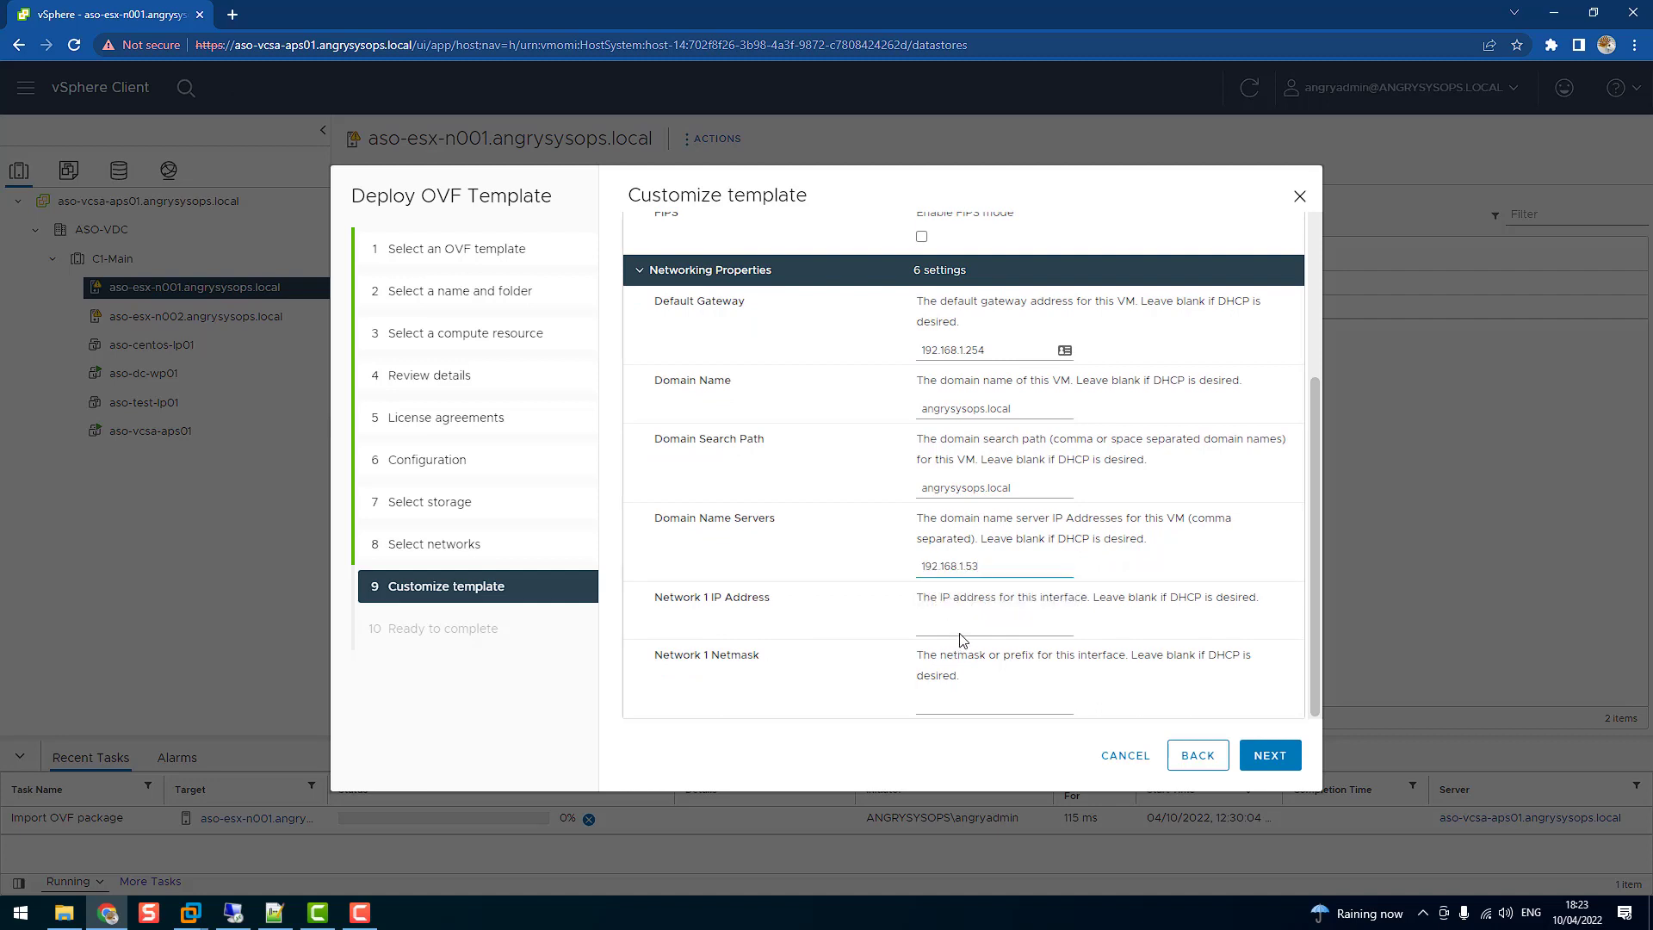
left_click(964, 632)
left_click(994, 671)
left_click(974, 704)
type("24")
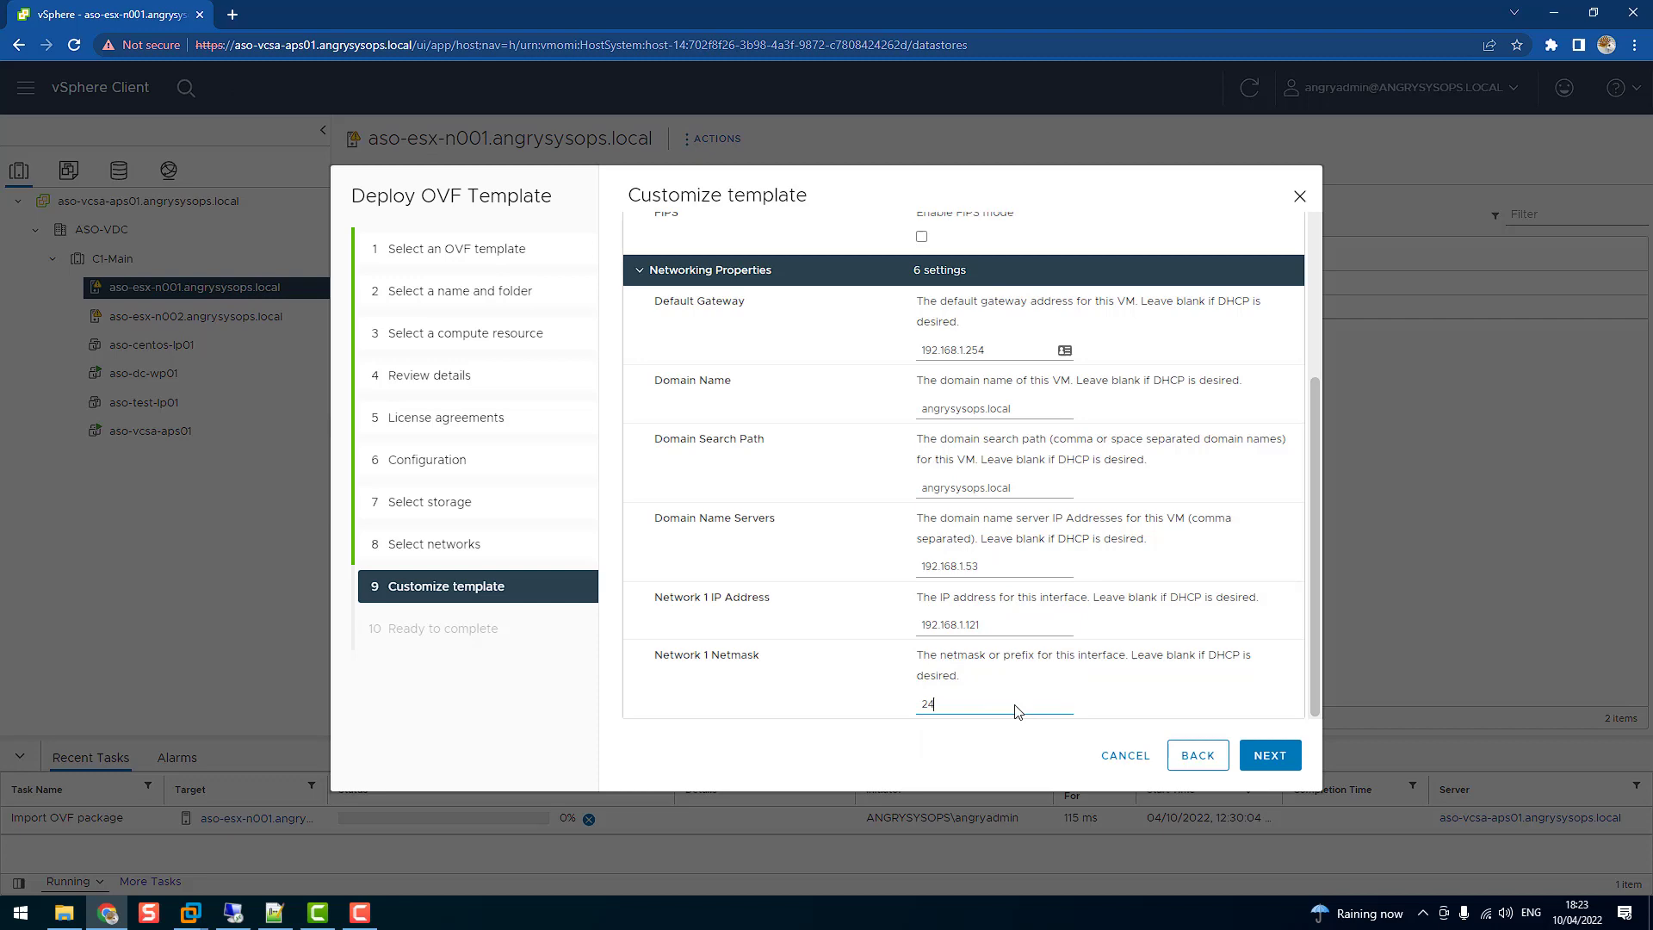
left_click(1269, 755)
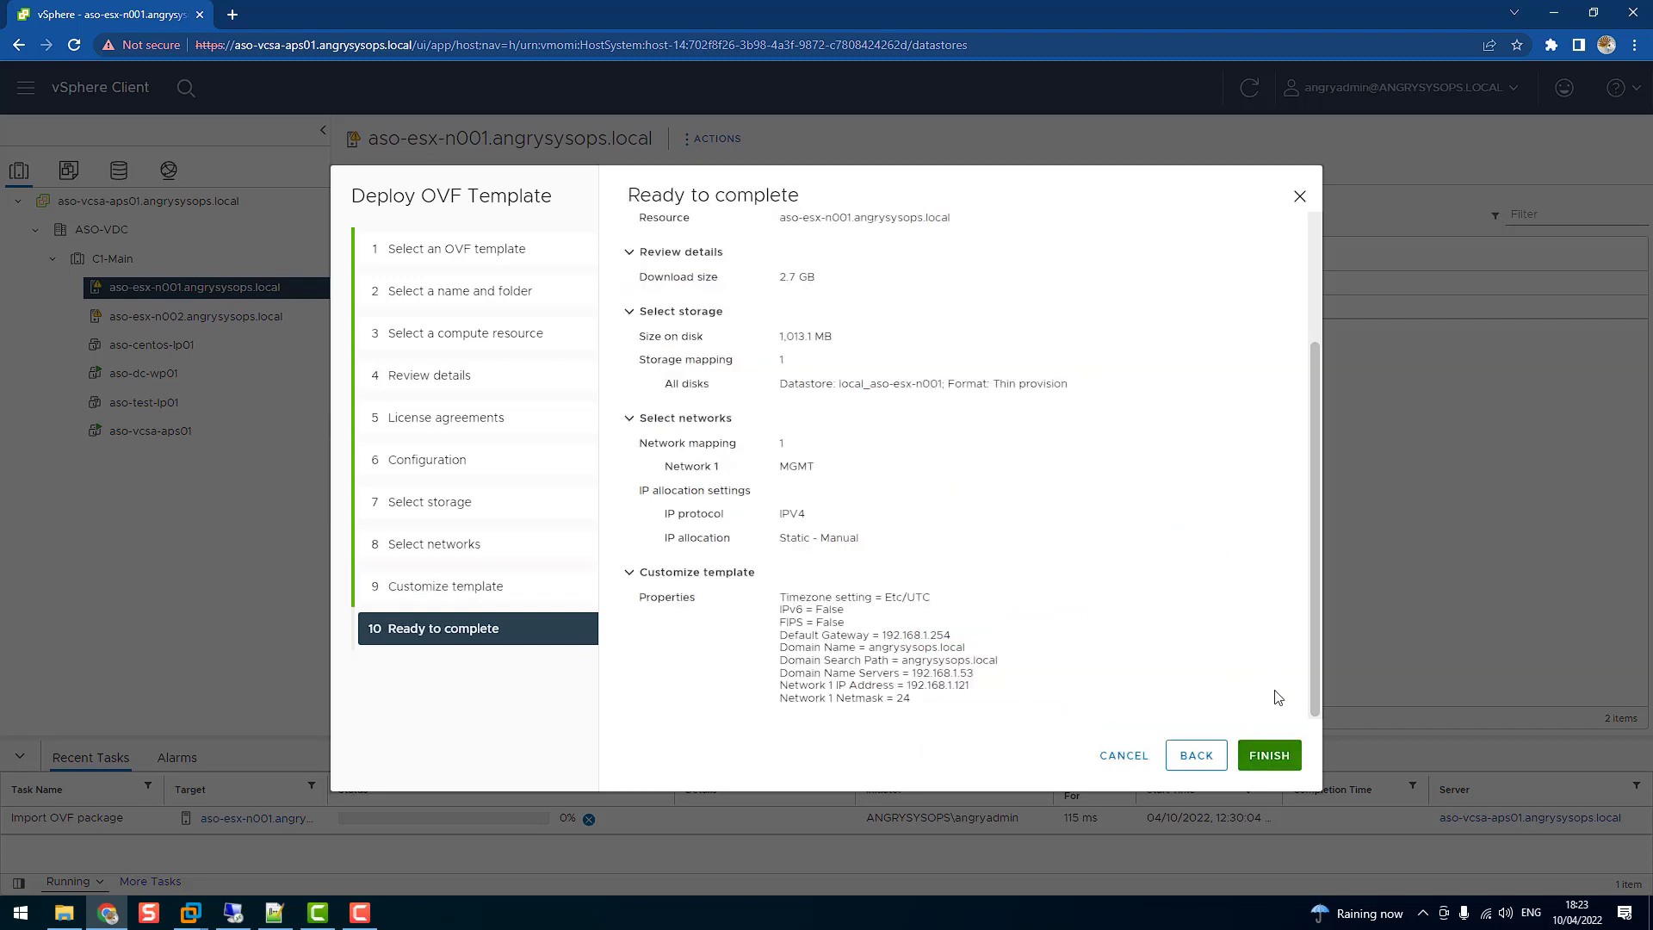
Finish the deployment and enlarge Recent Tasks to watch the aso-vrops-apm01 deploy progress
left_click(1277, 757)
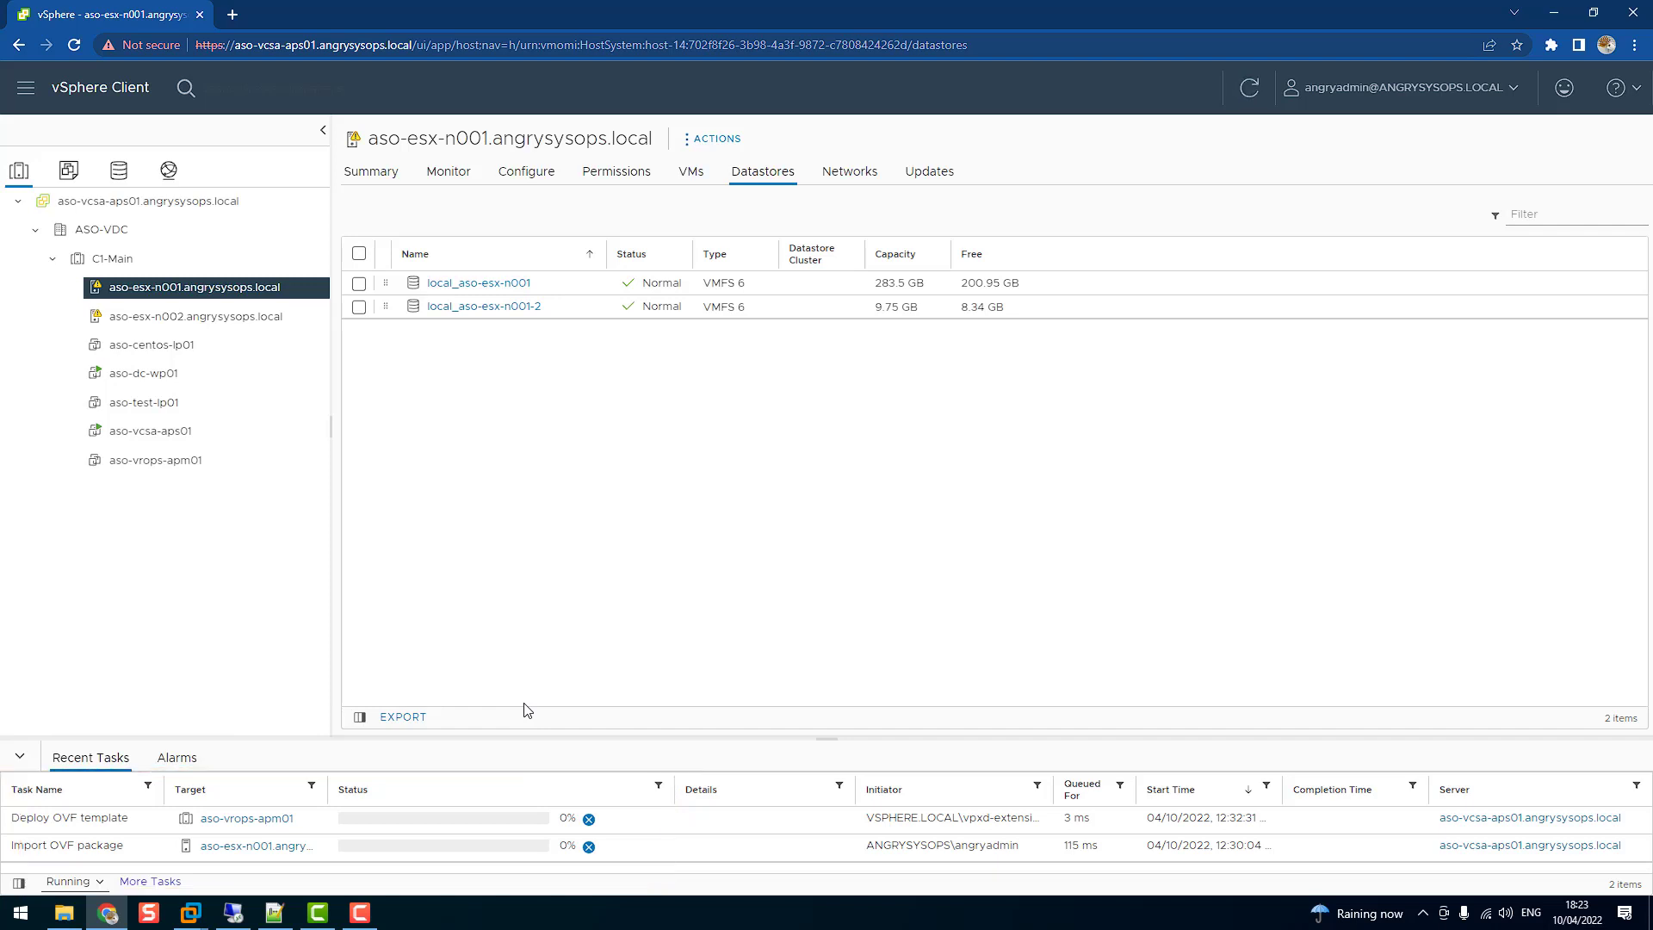
left_click_drag(828, 739, 829, 583)
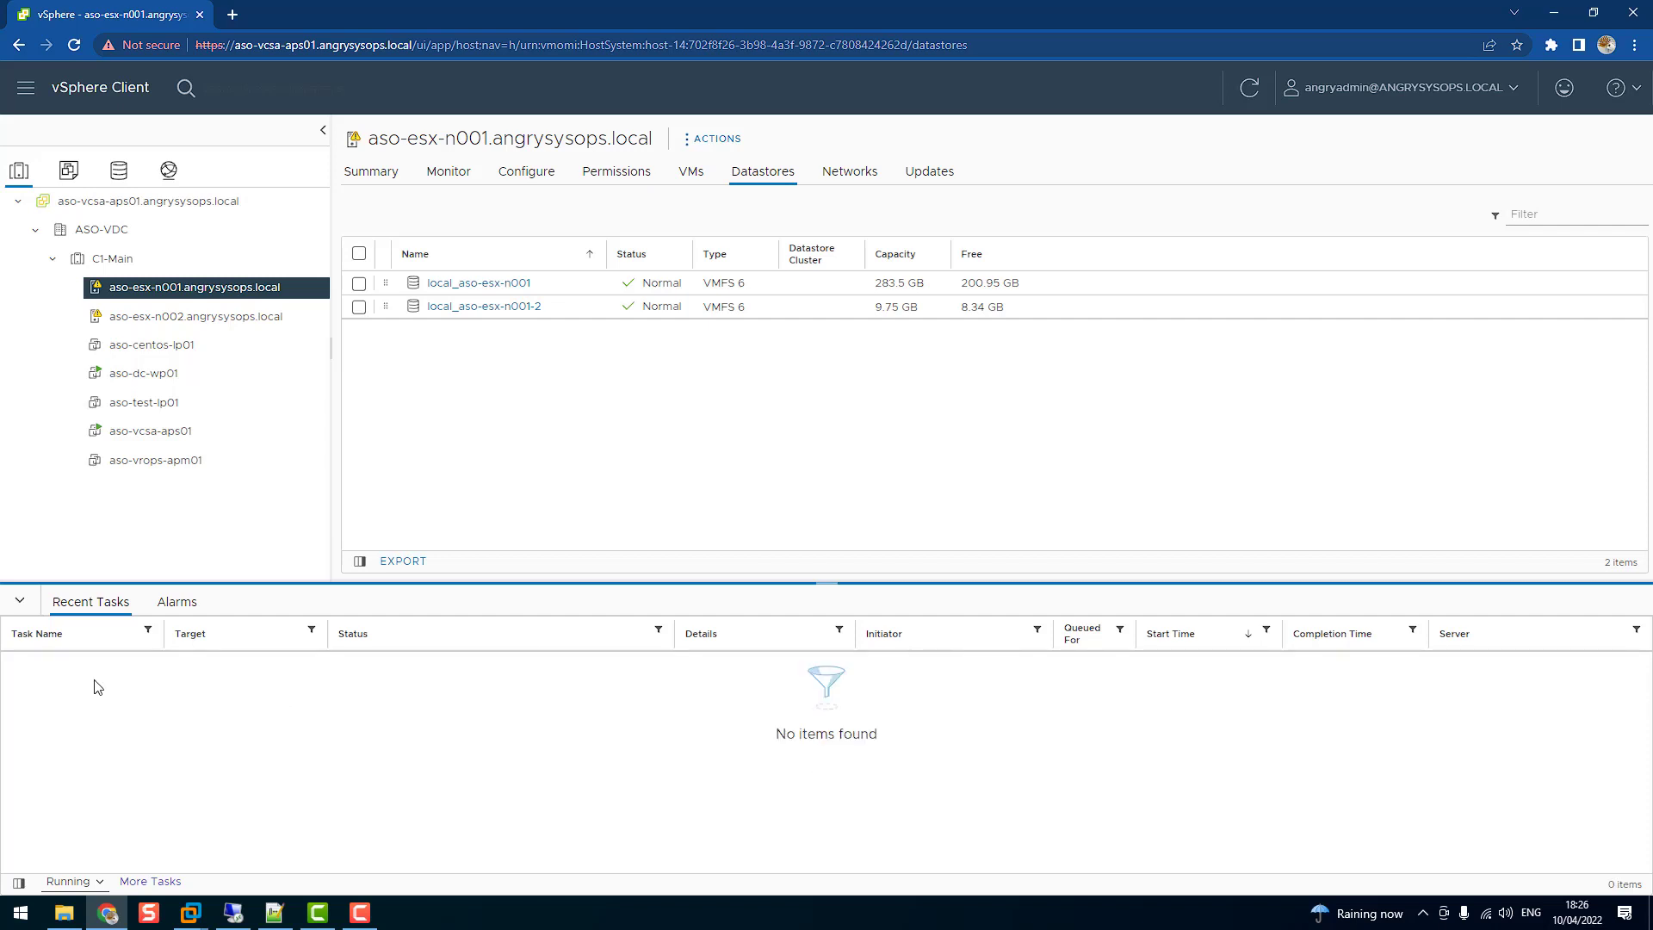
Select aso-vrops-apm01 in the inventory and power it on
left_click(148, 462)
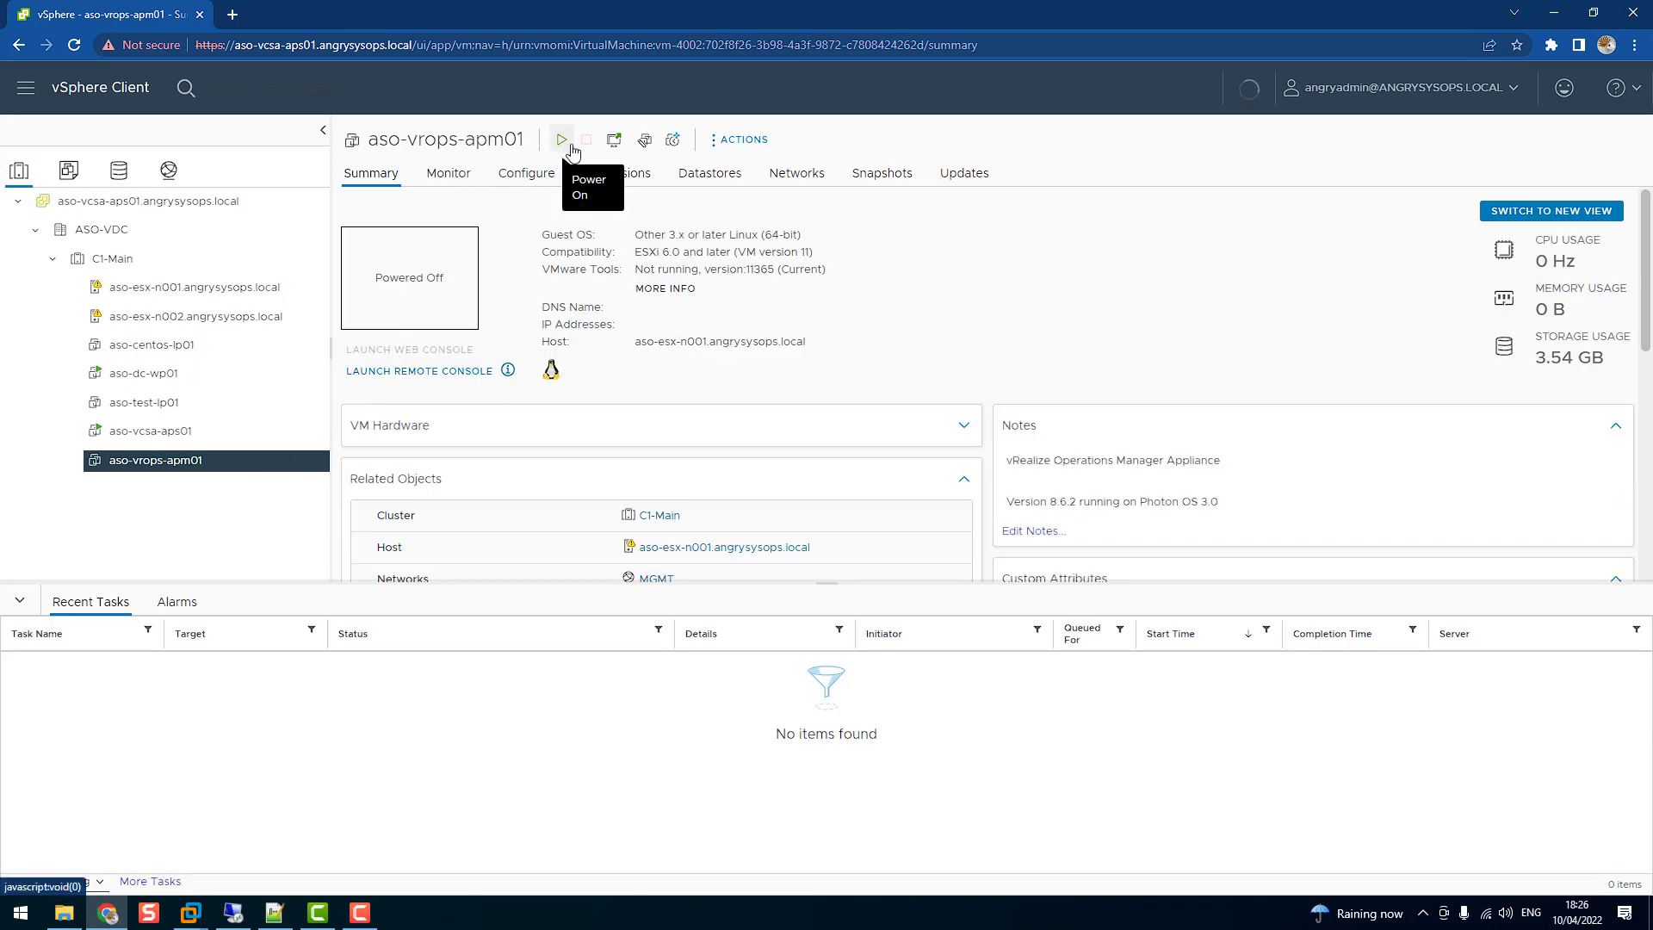
left_click(559, 140)
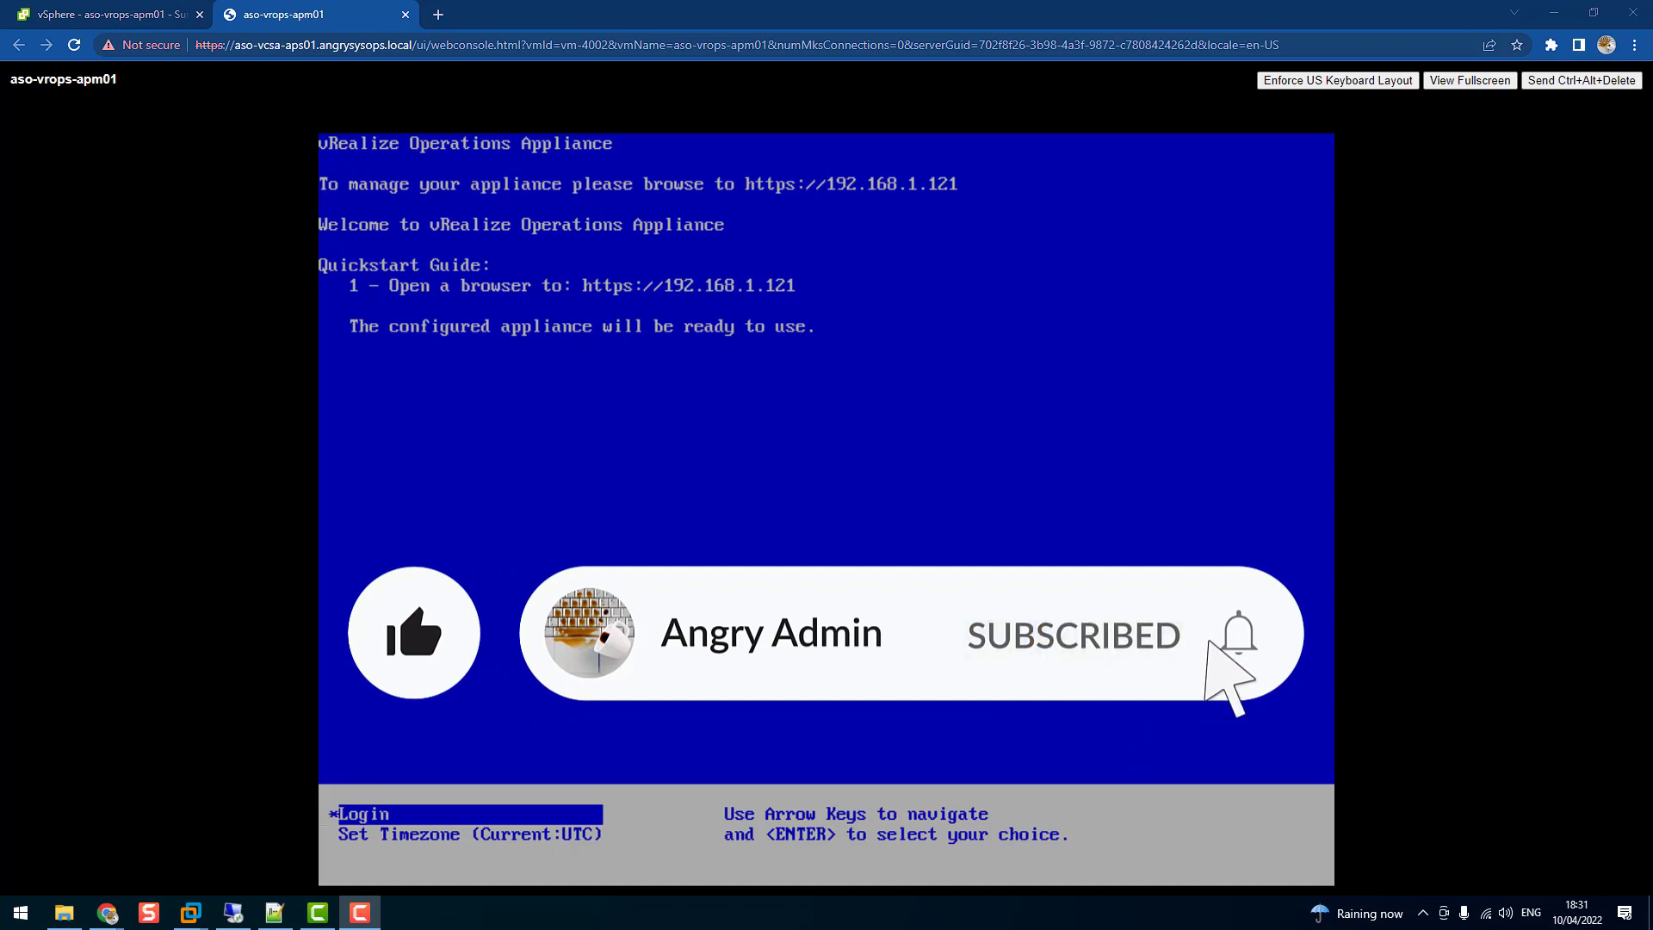
Log in to the appliance console as root and set a new root password
left_click(254, 438)
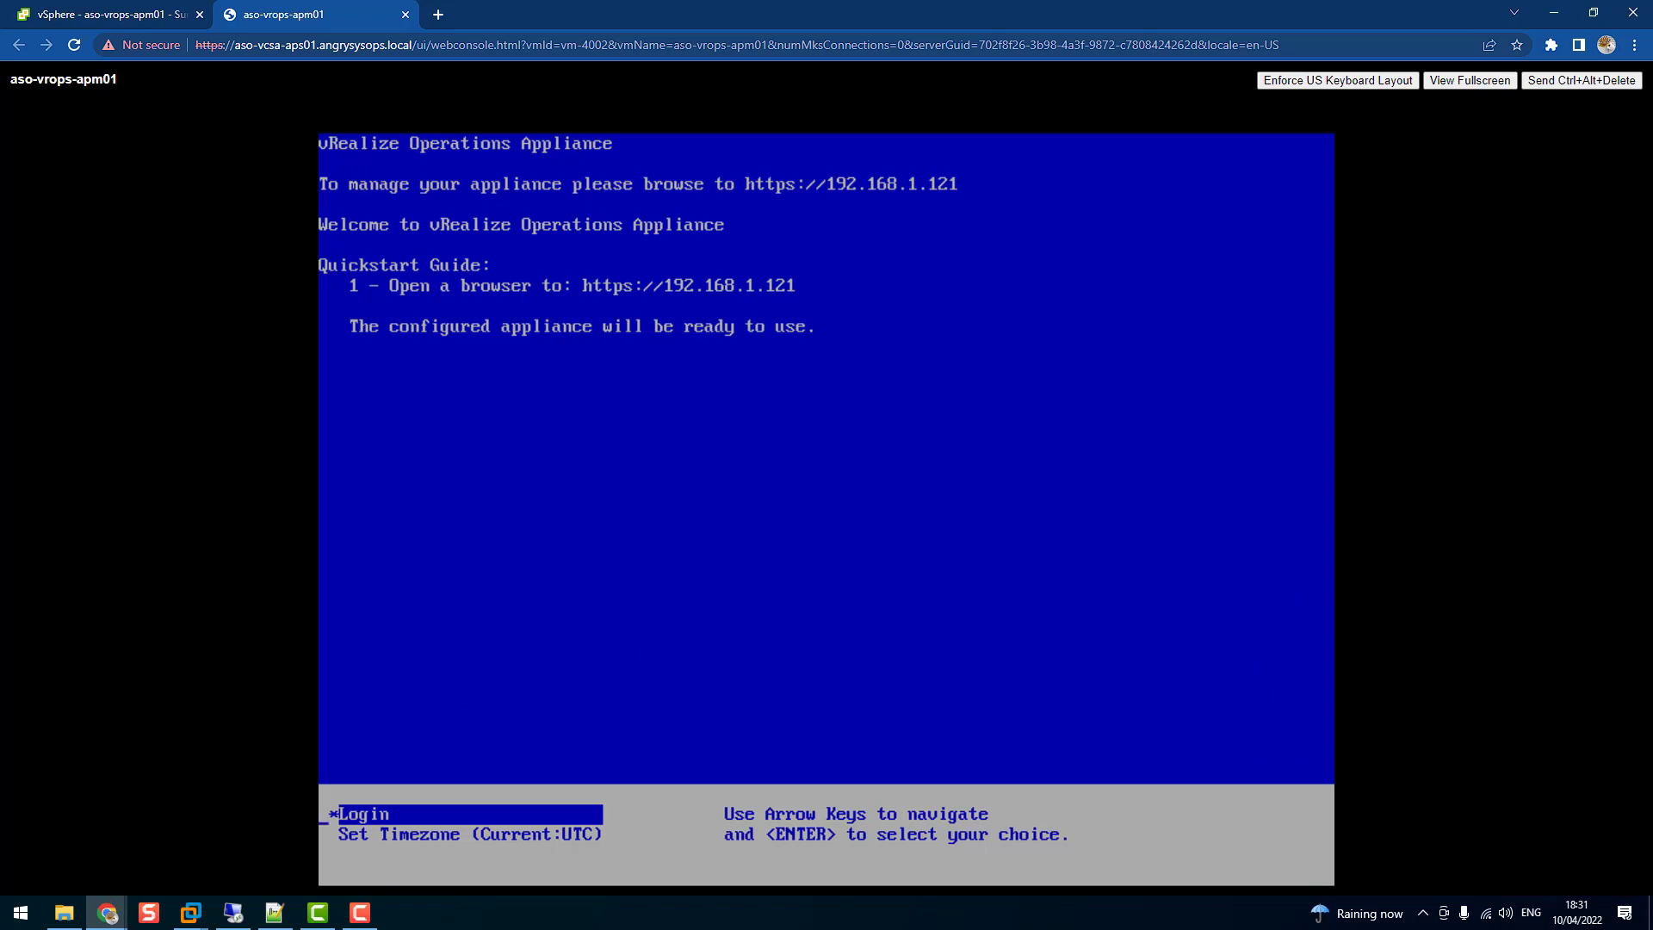
key("Return")
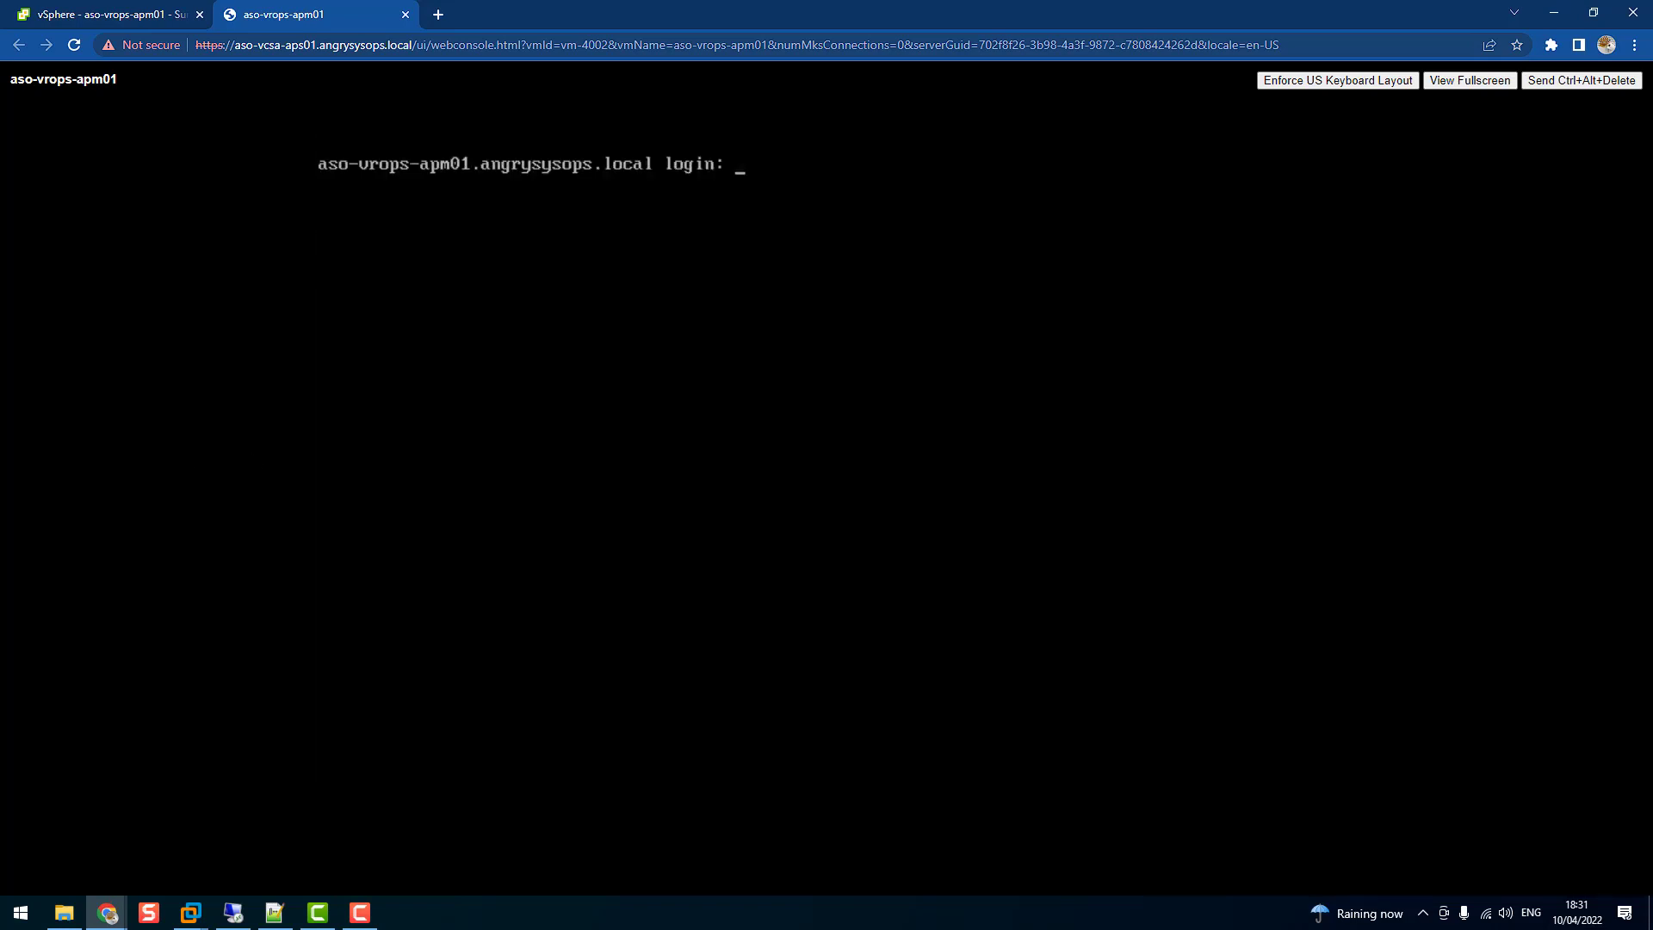
type("root")
key("Return")
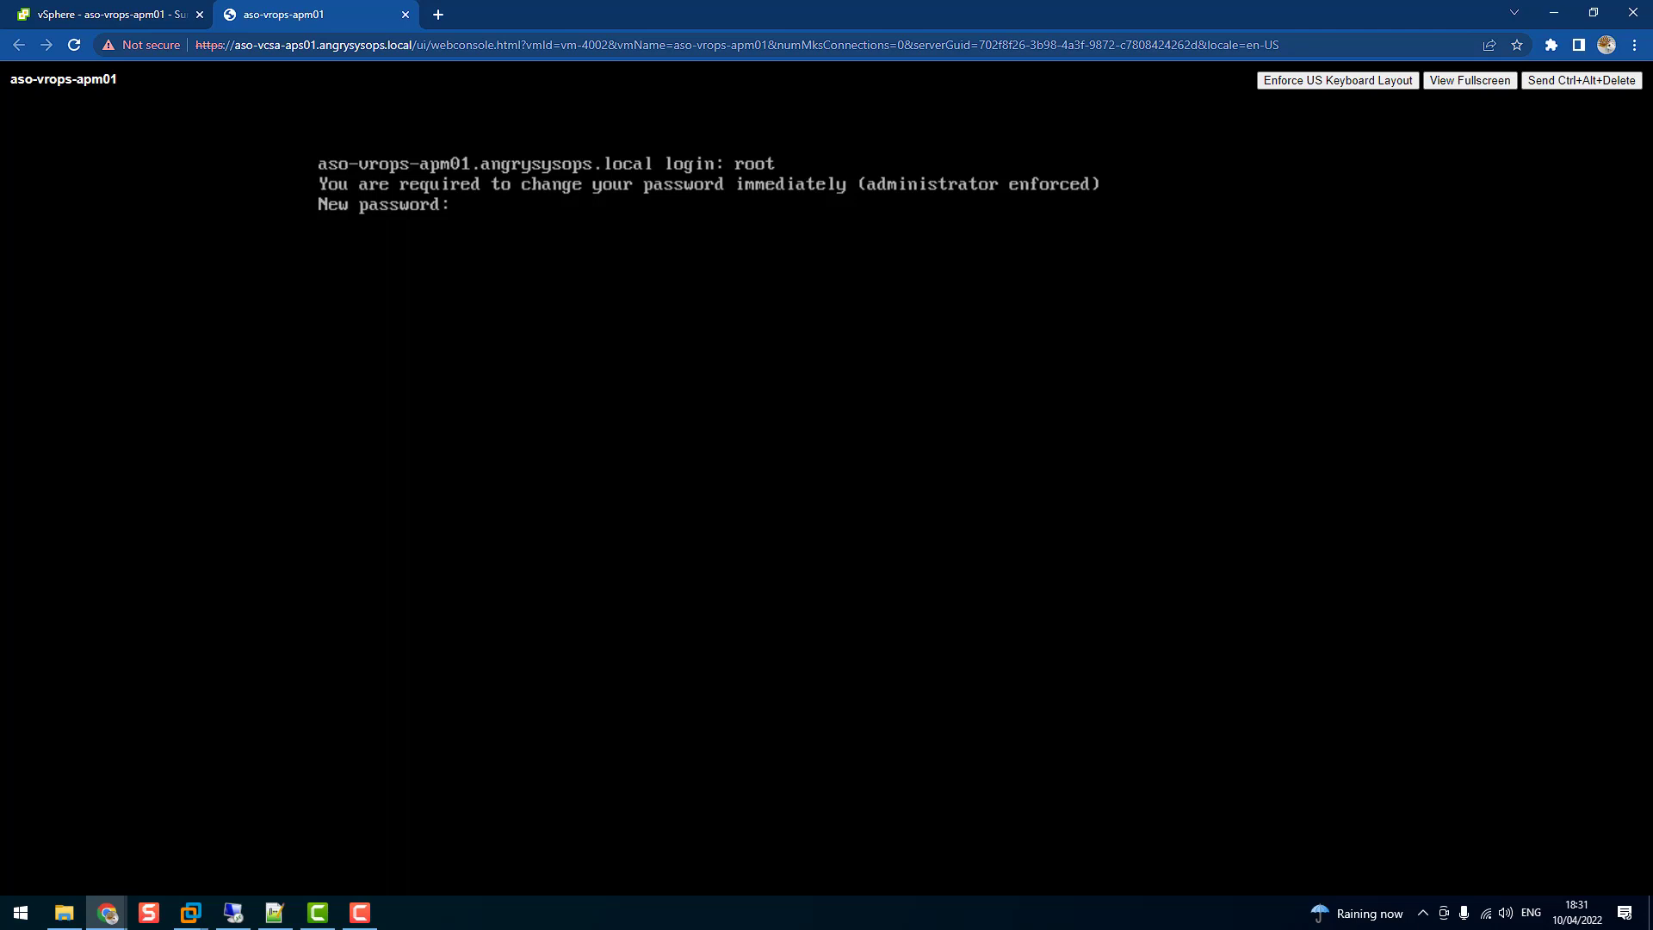
key("Return")
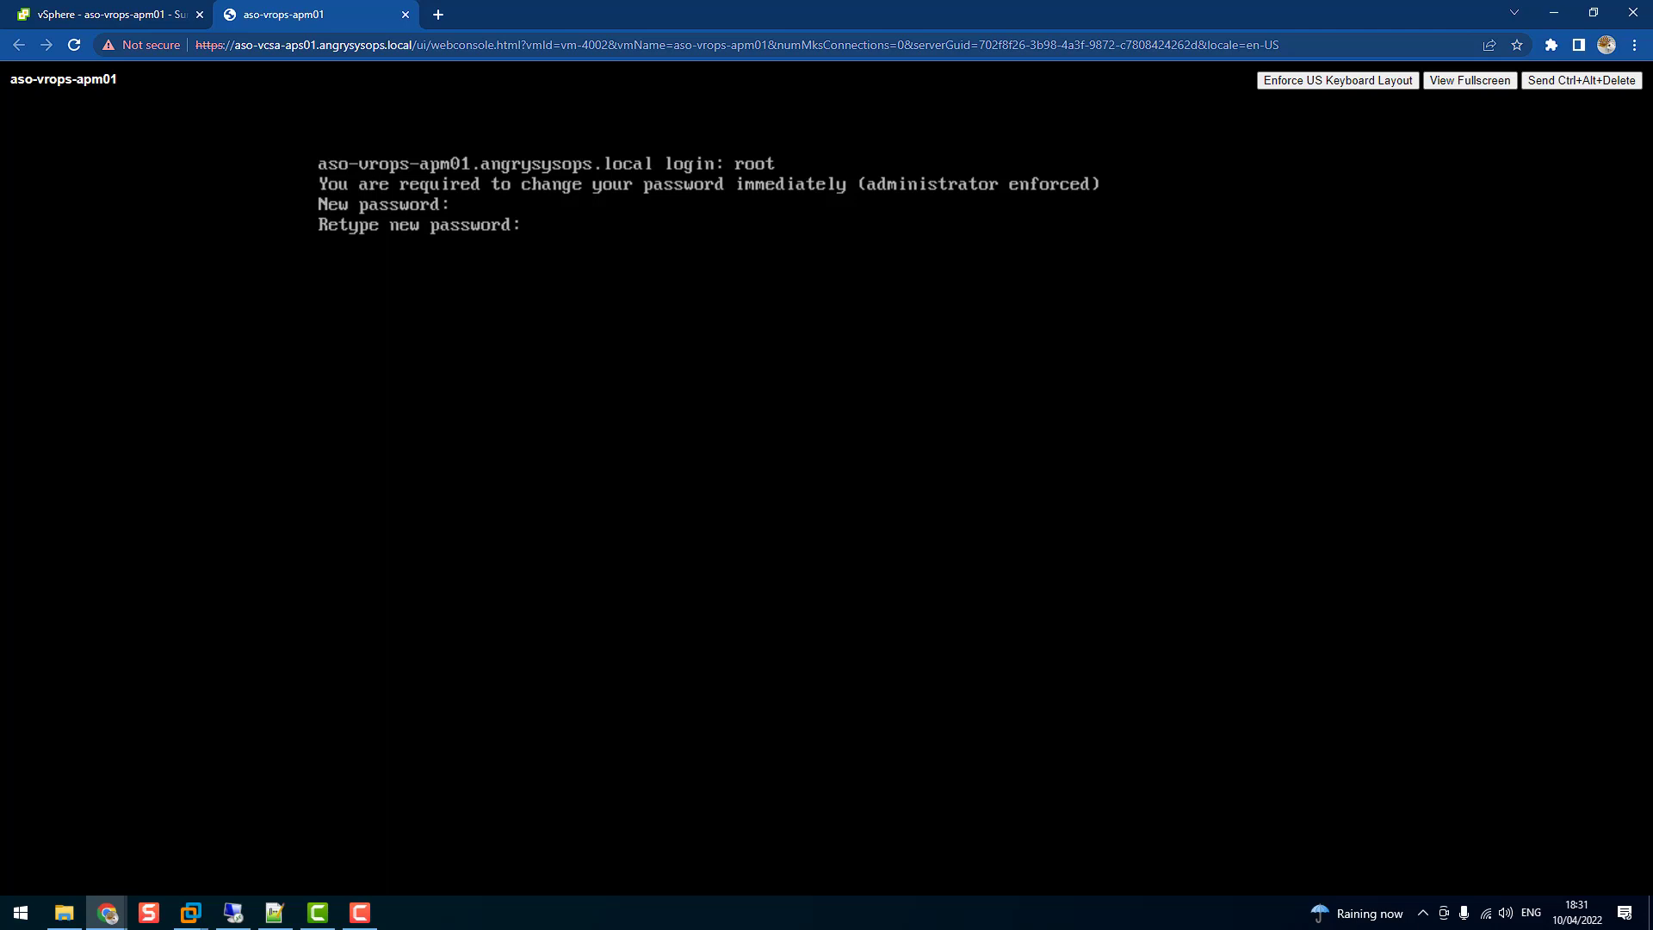
key("Return")
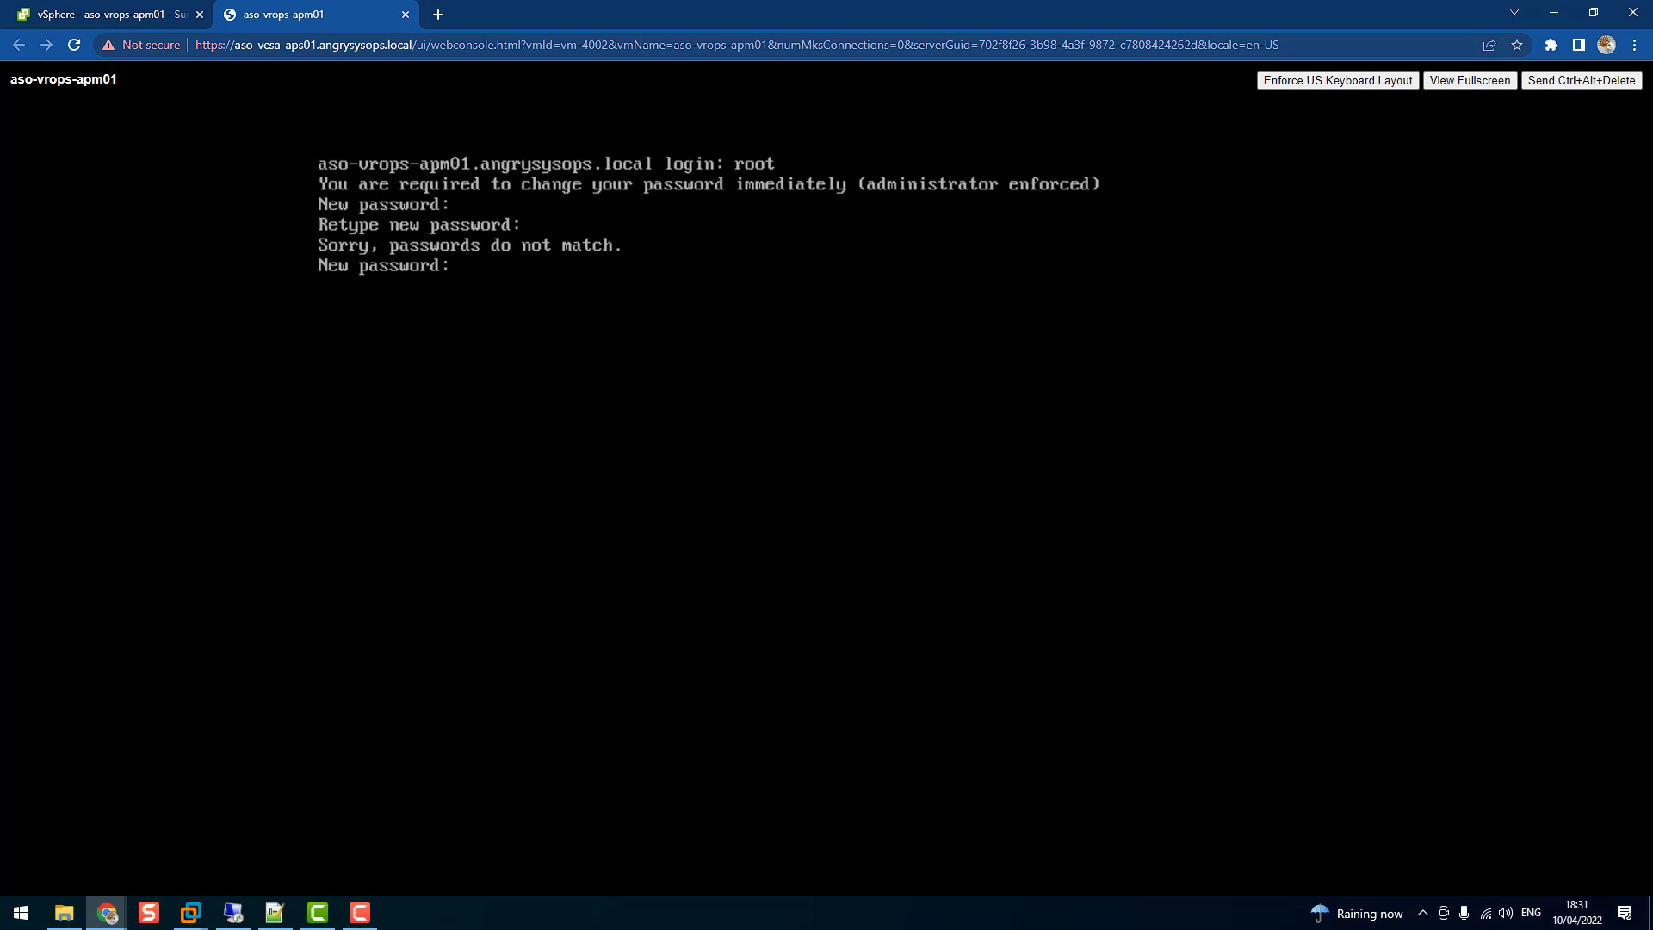
key("Return")
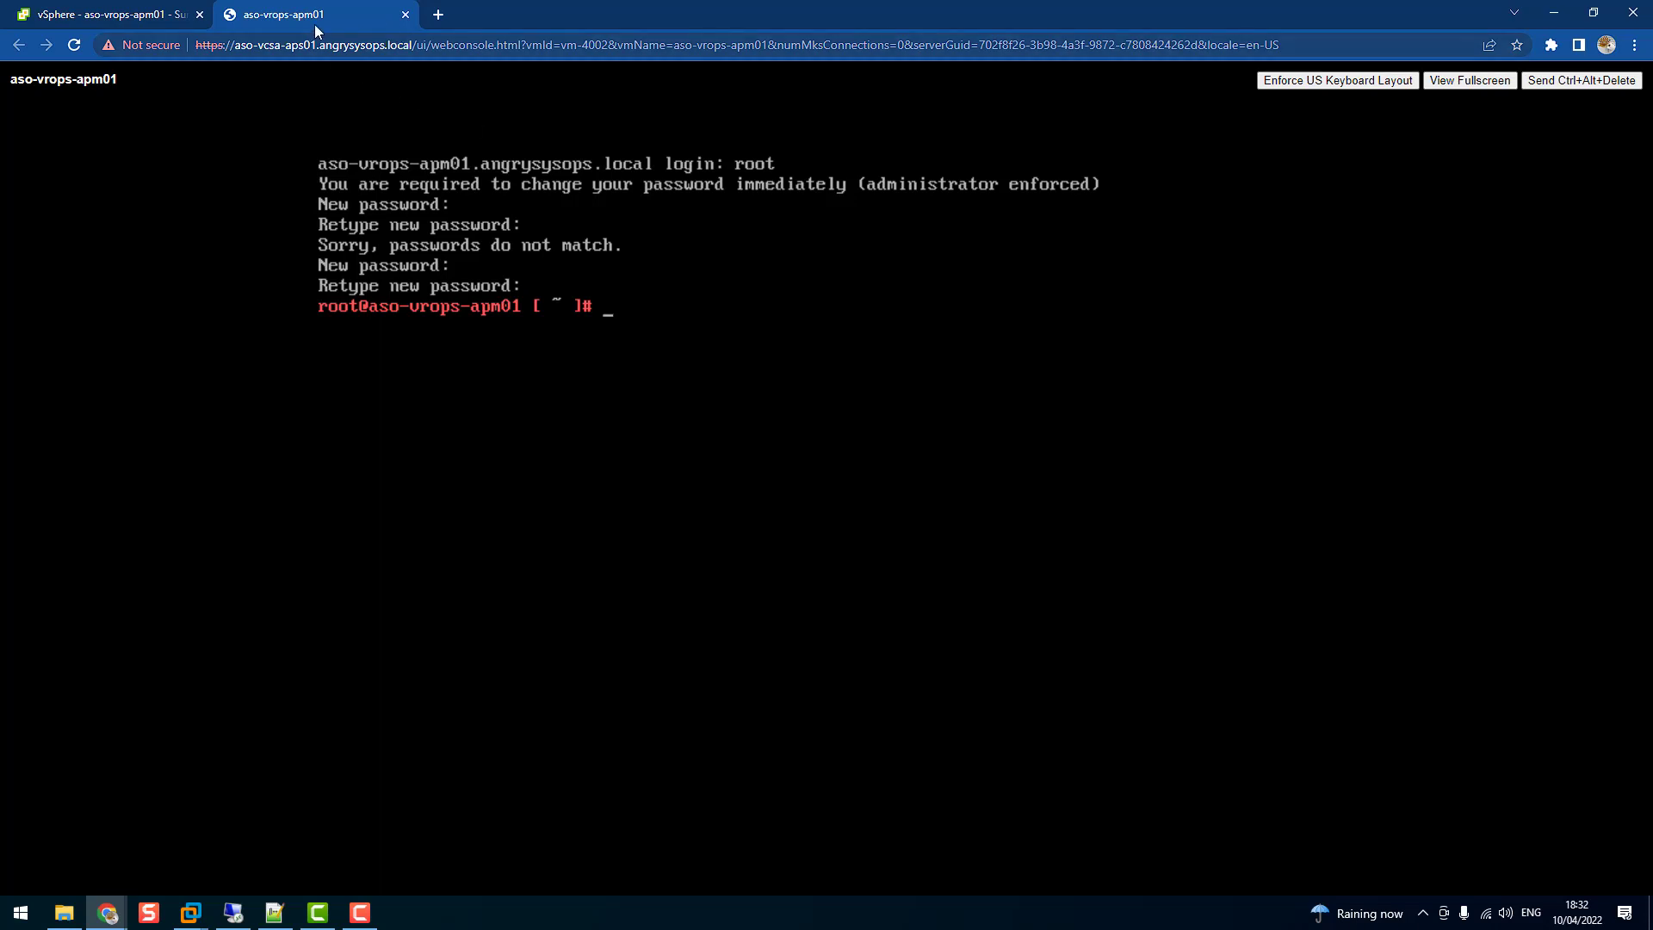
left_click(437, 14)
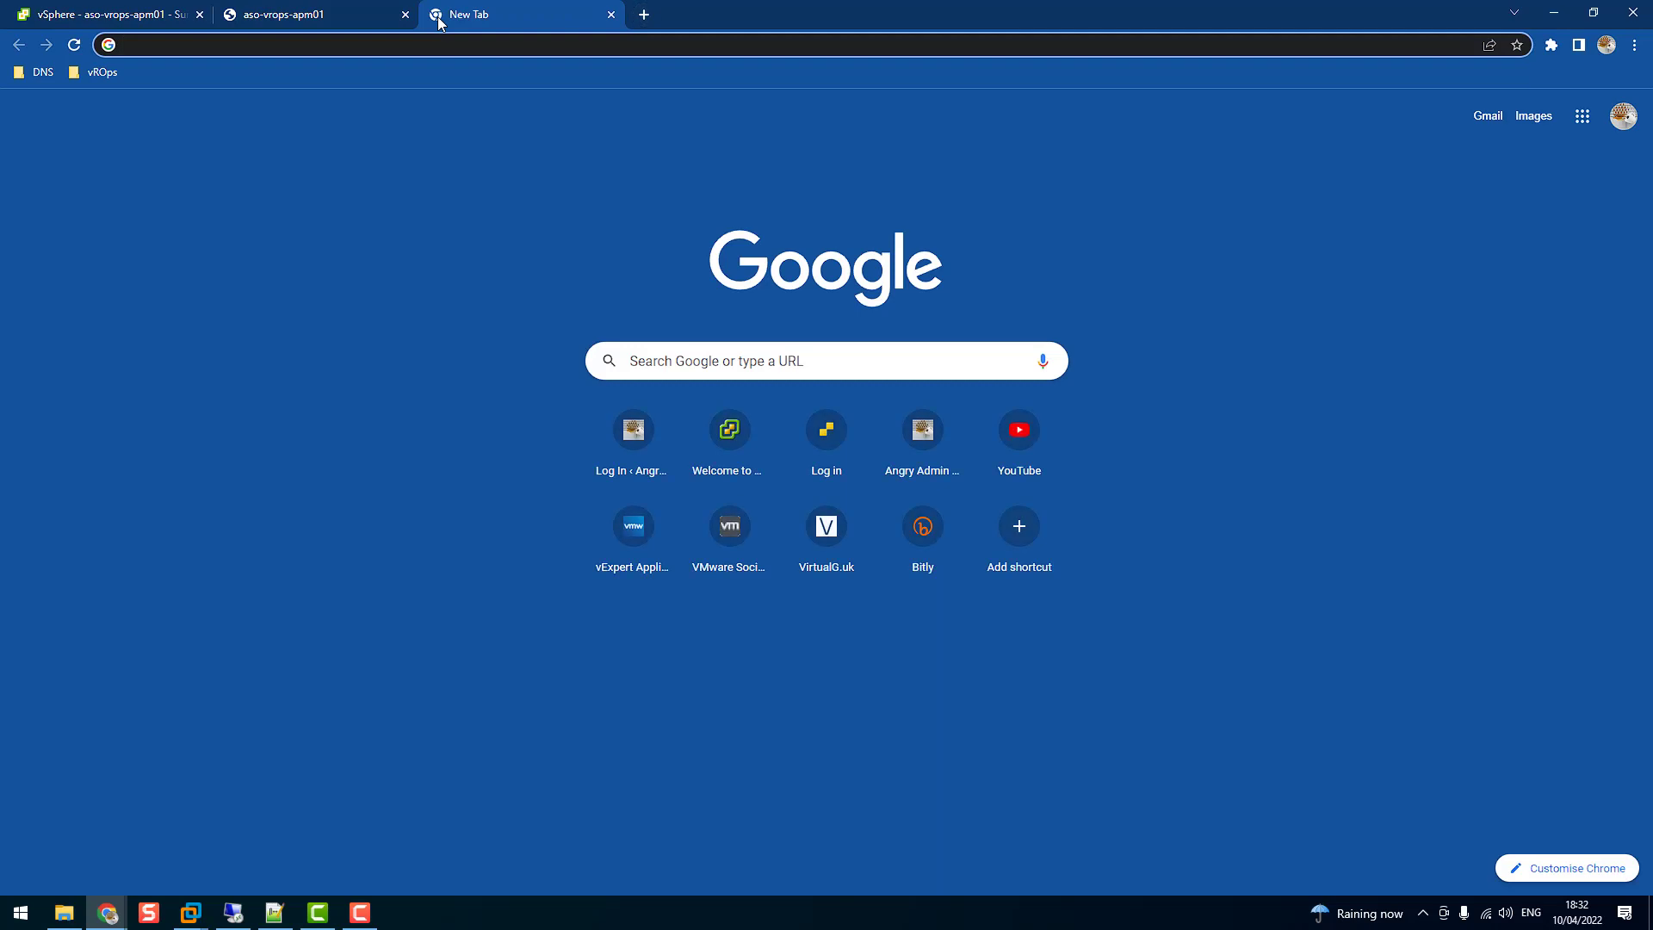
type("htt")
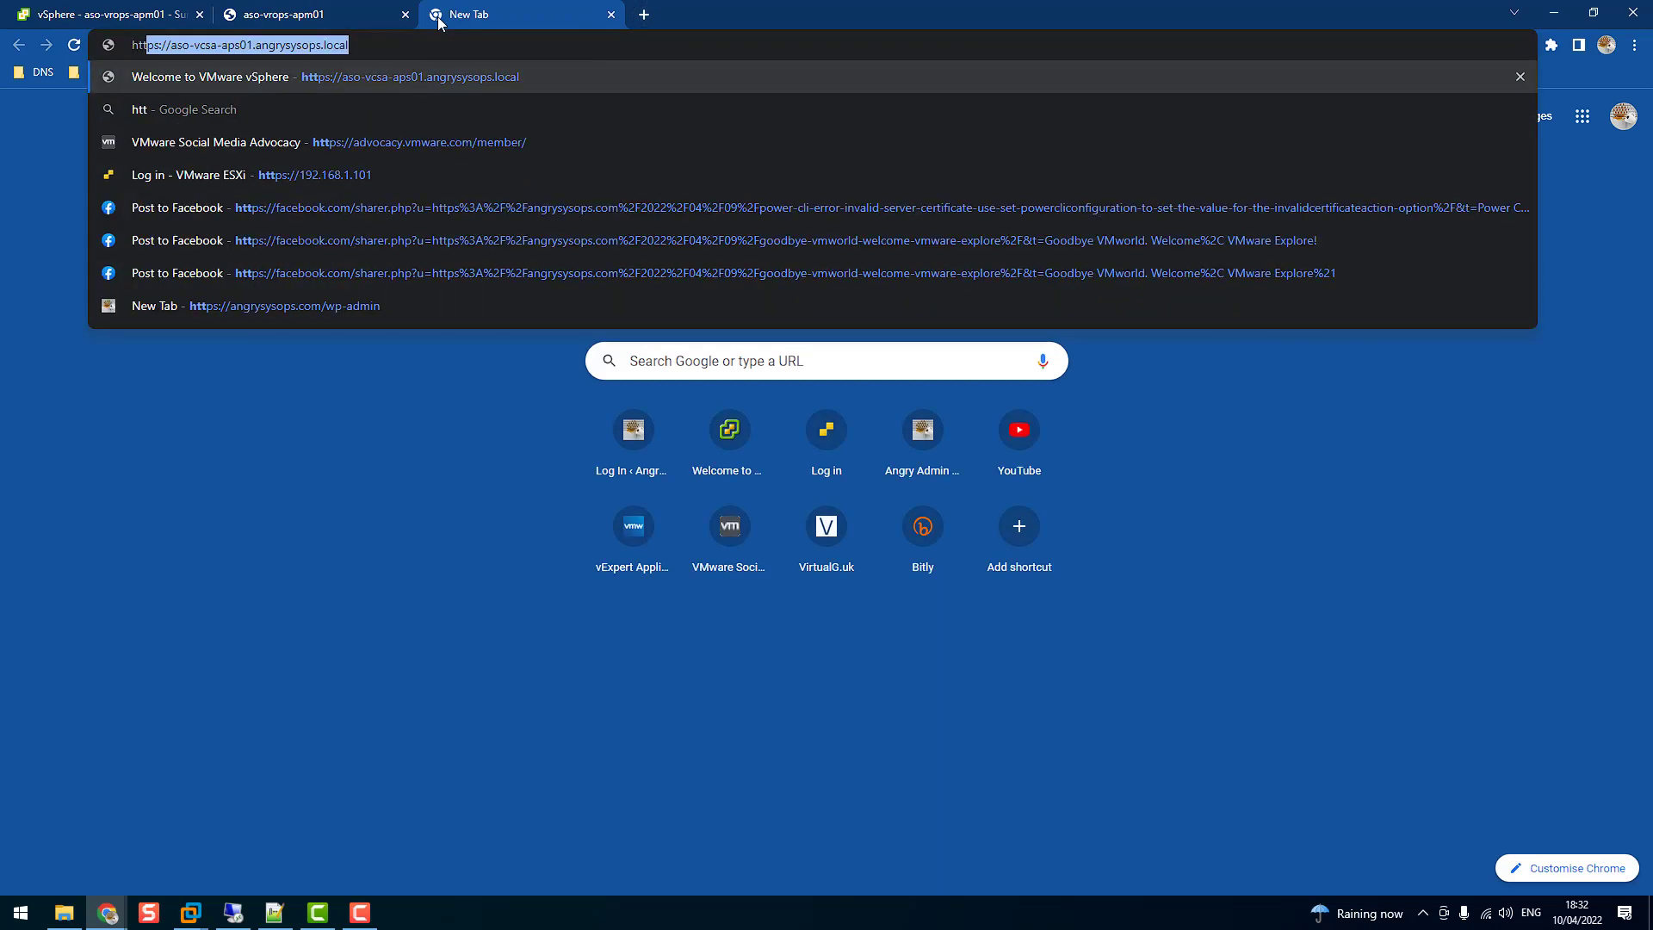
type("ps://")
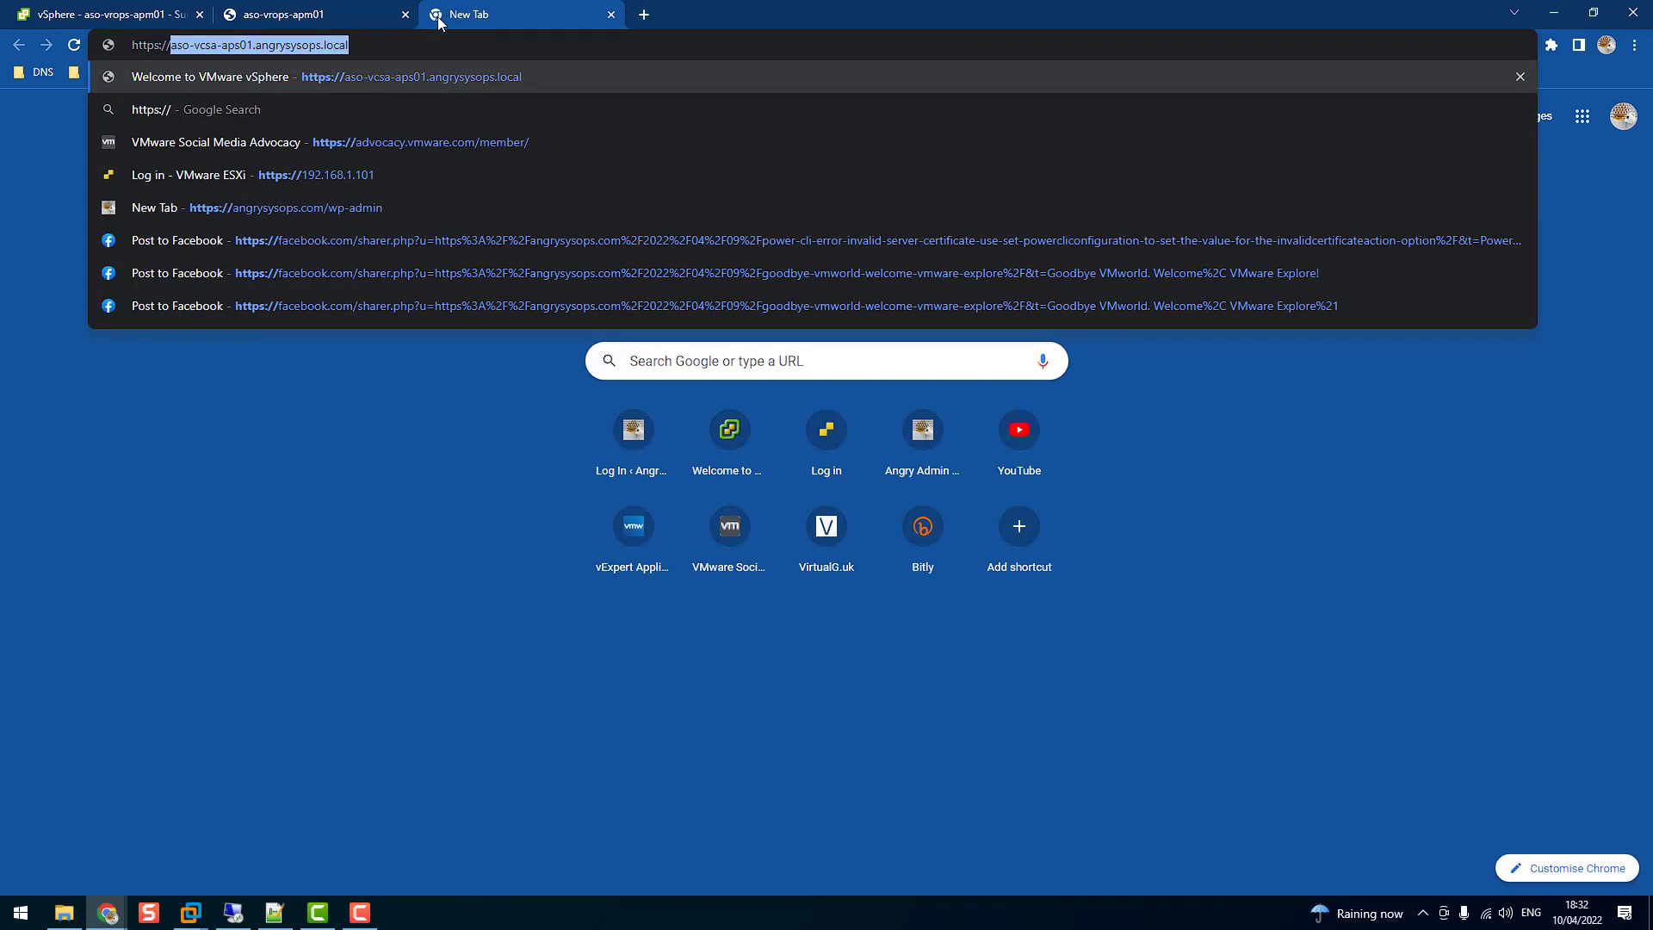
type("aso-v")
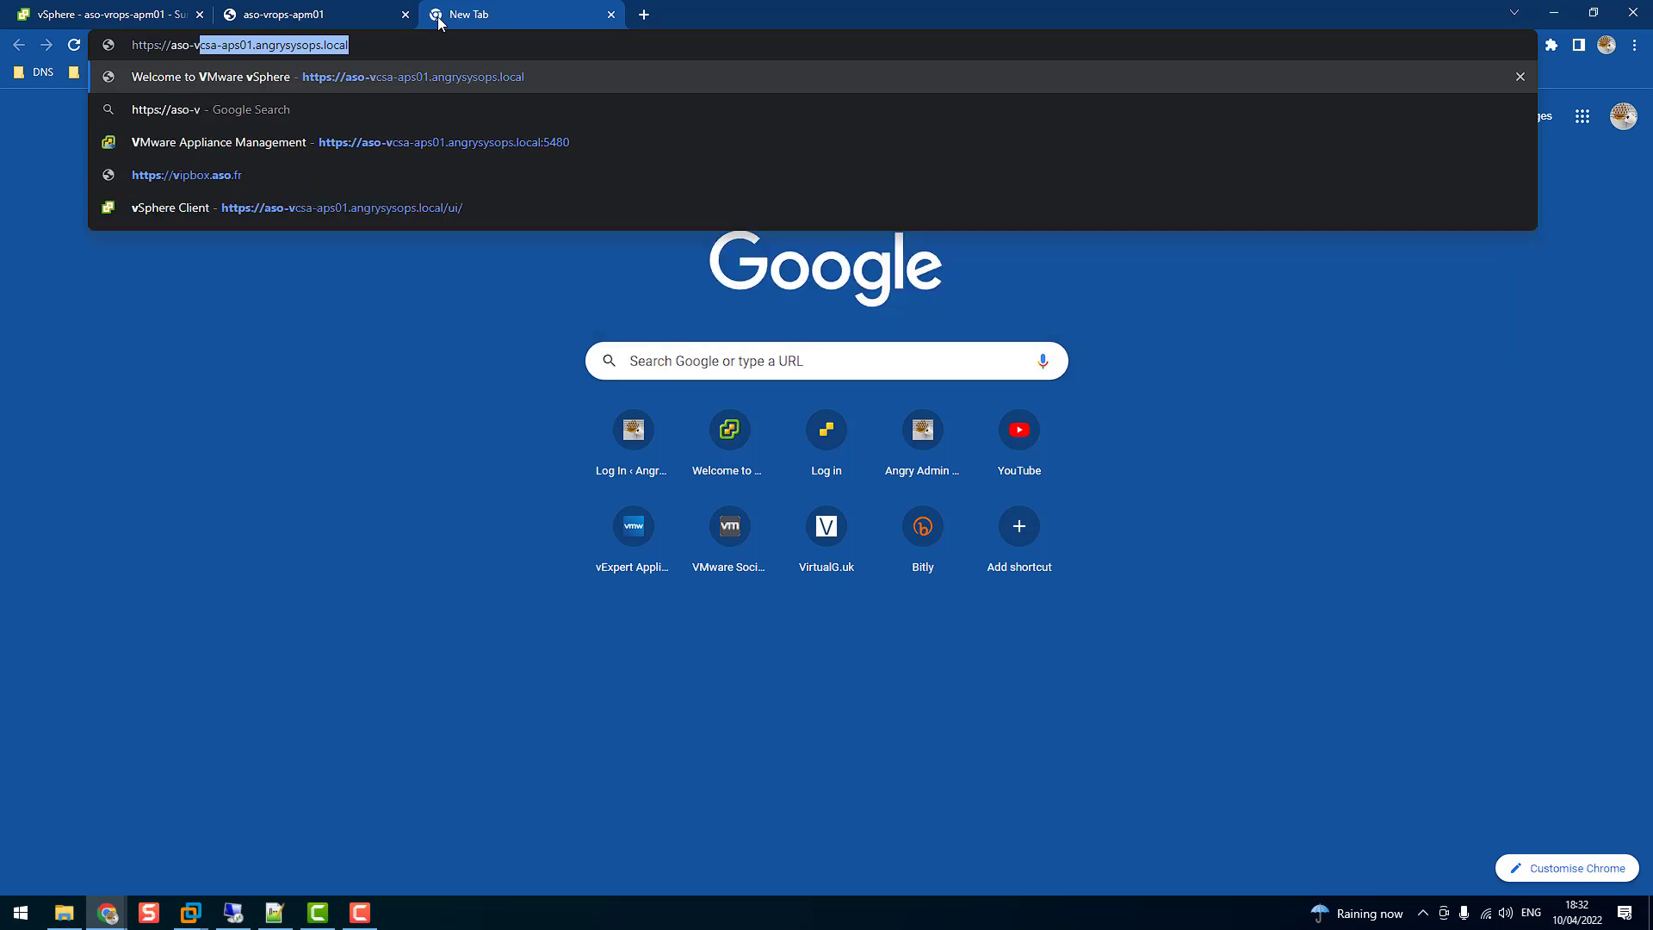
type("rops-apm01/")
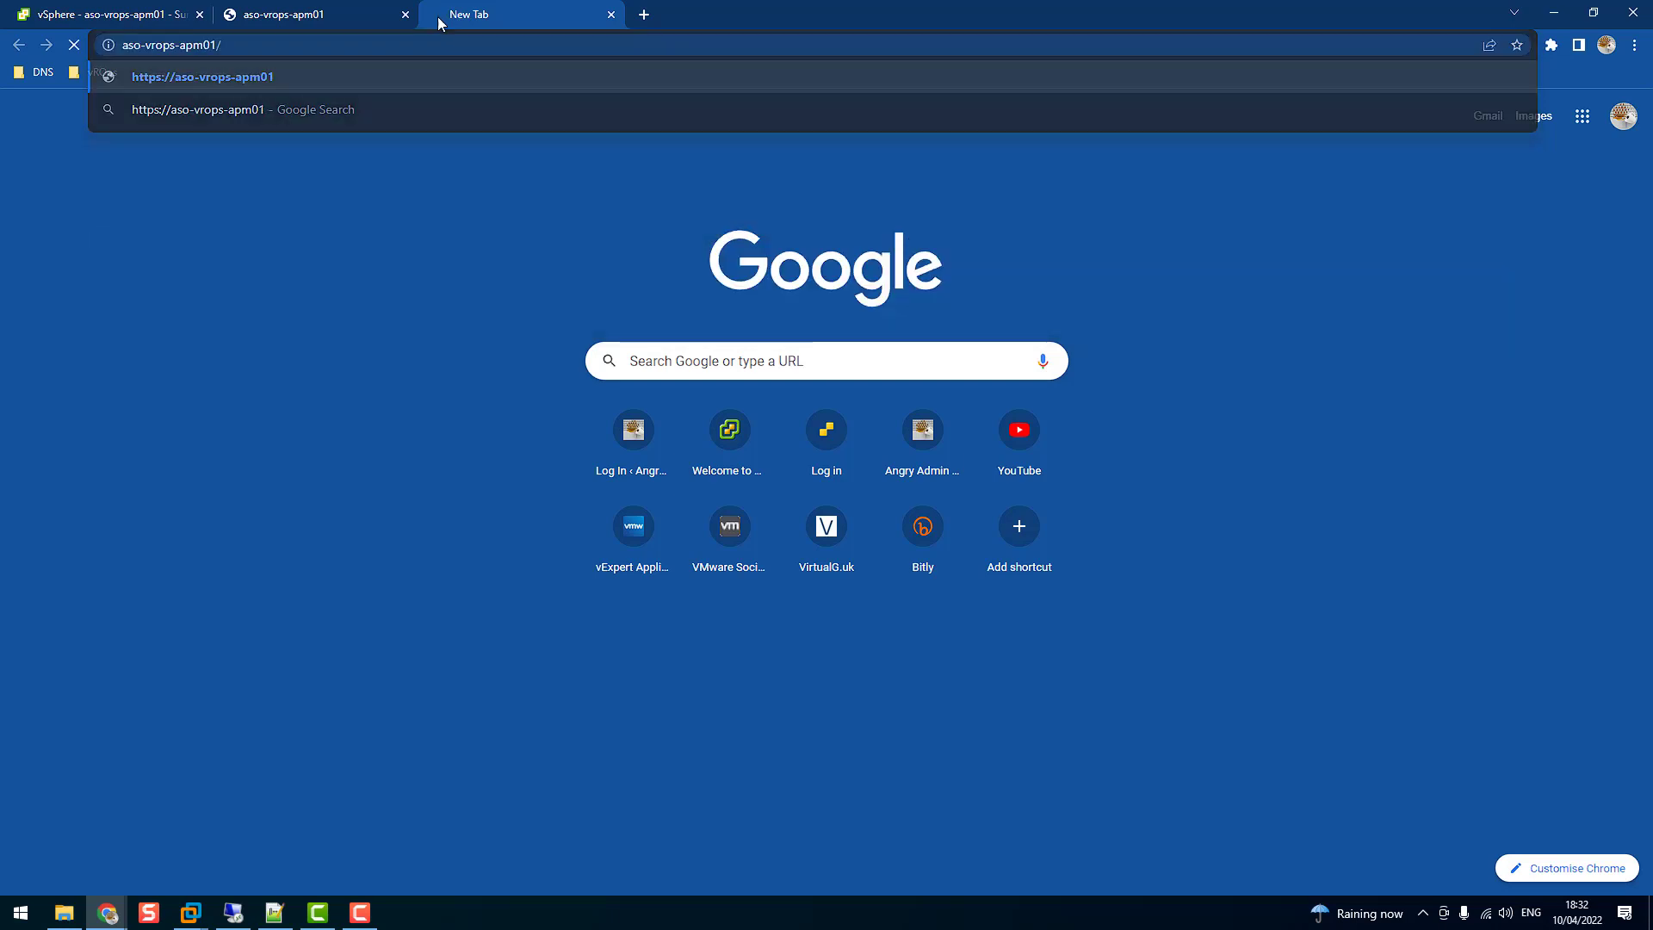
key("Return")
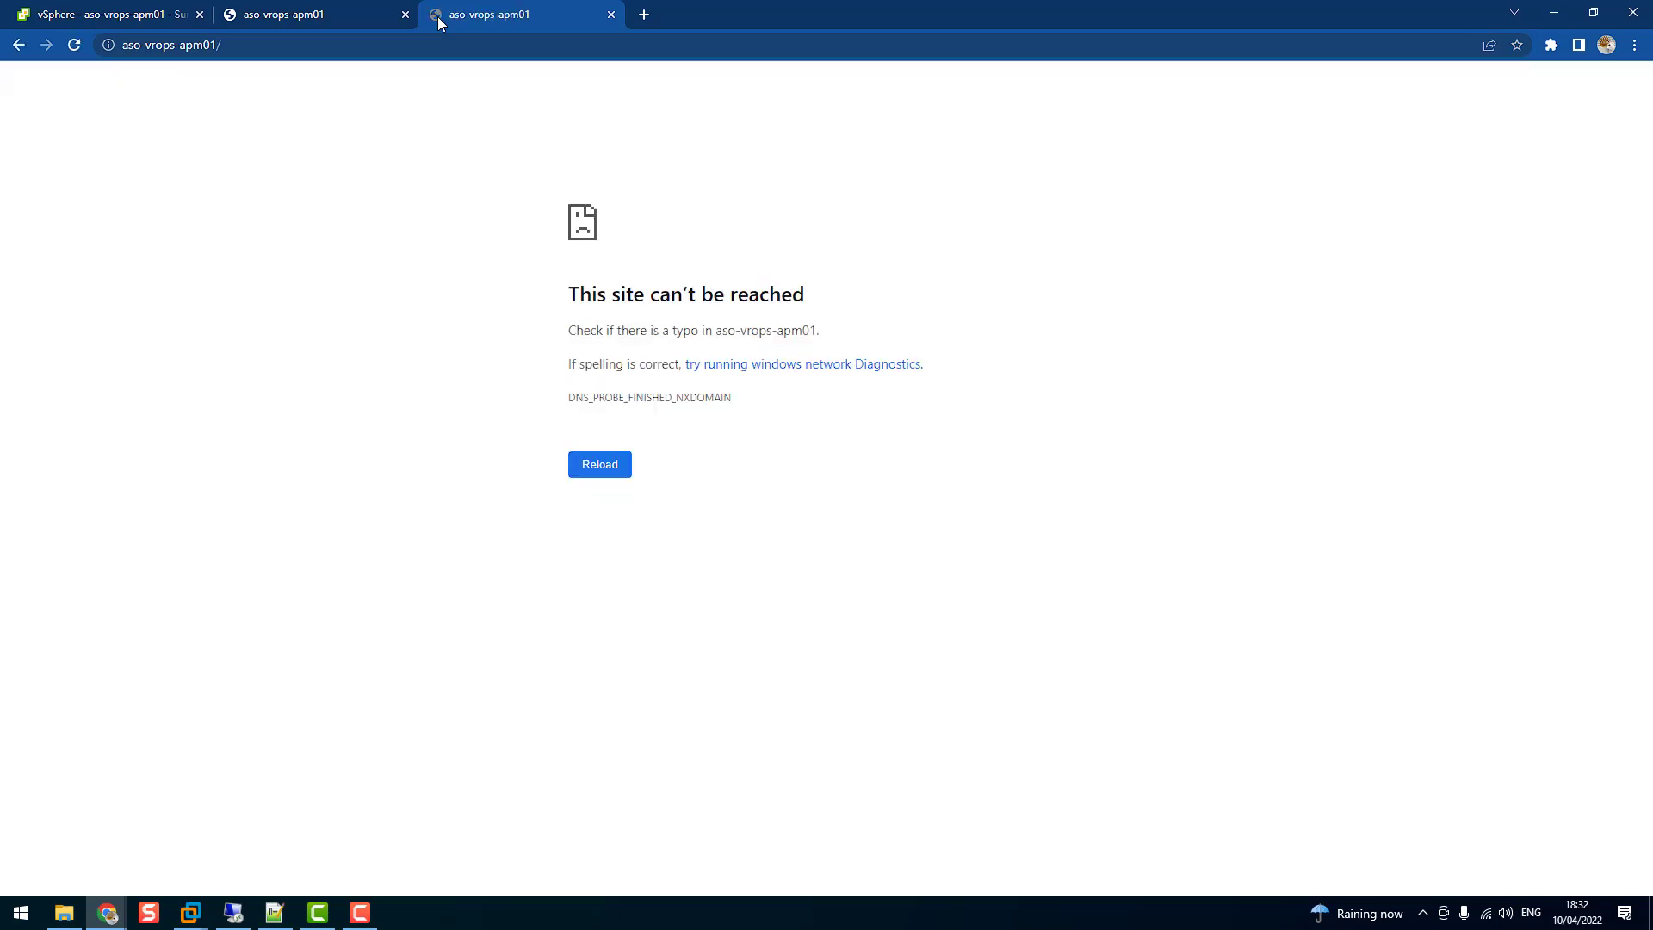
Load the appliance at 192.168.1.121 instead and proceed past the certificate warning
left_click(349, 43)
type("19")
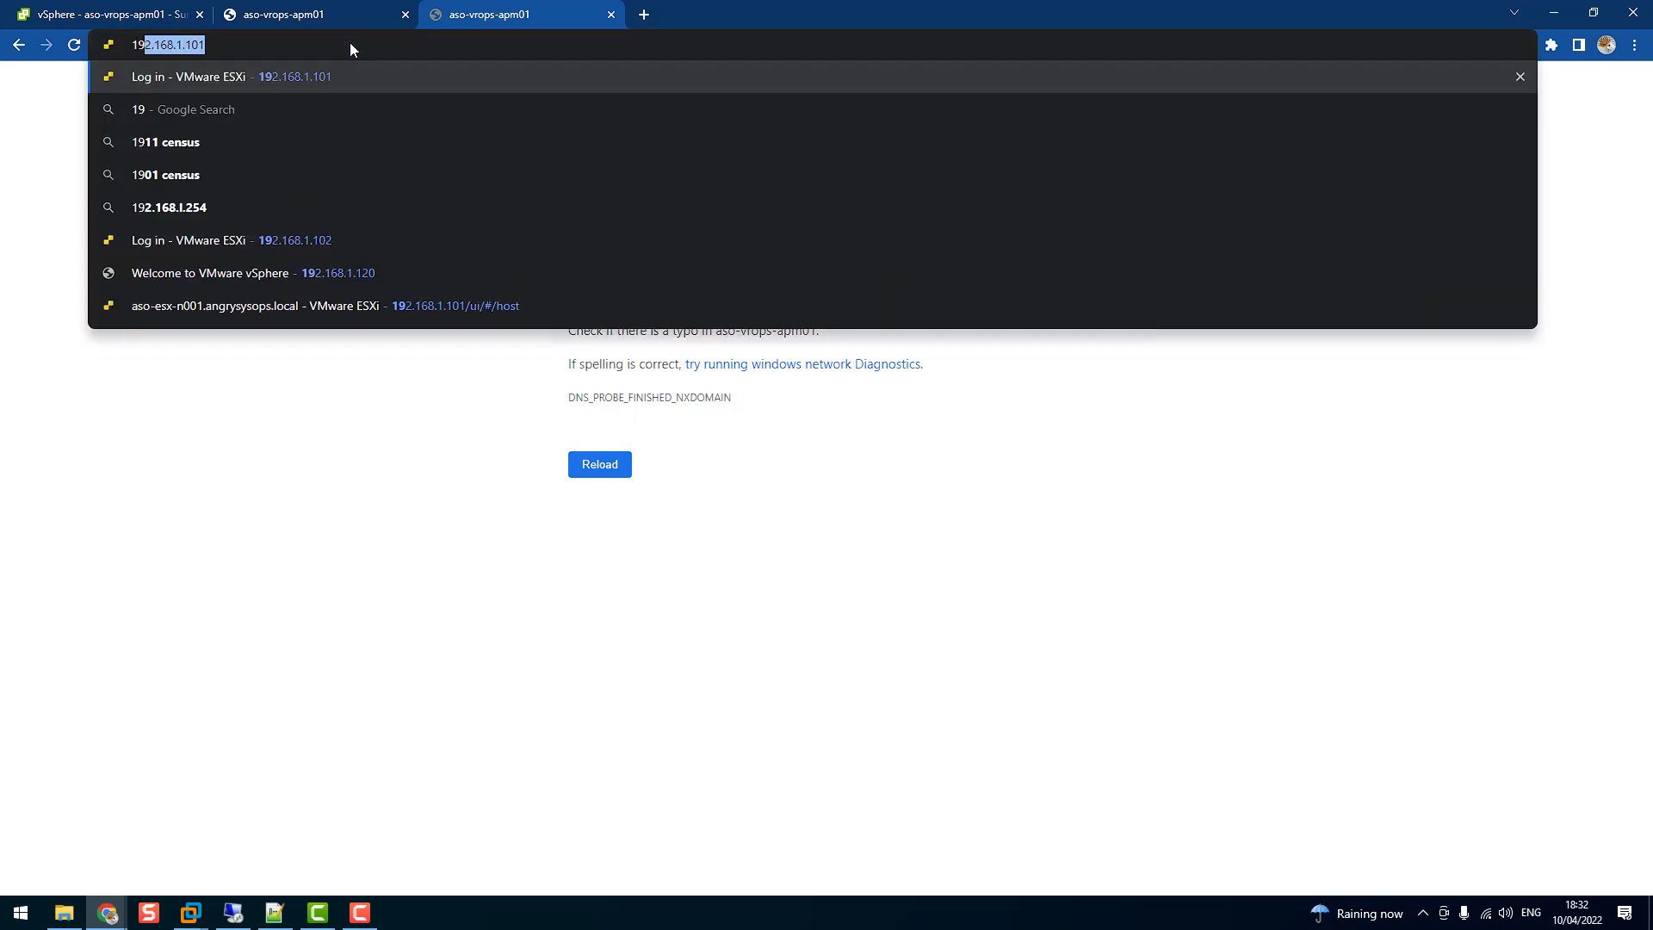
type("2.168.1.121")
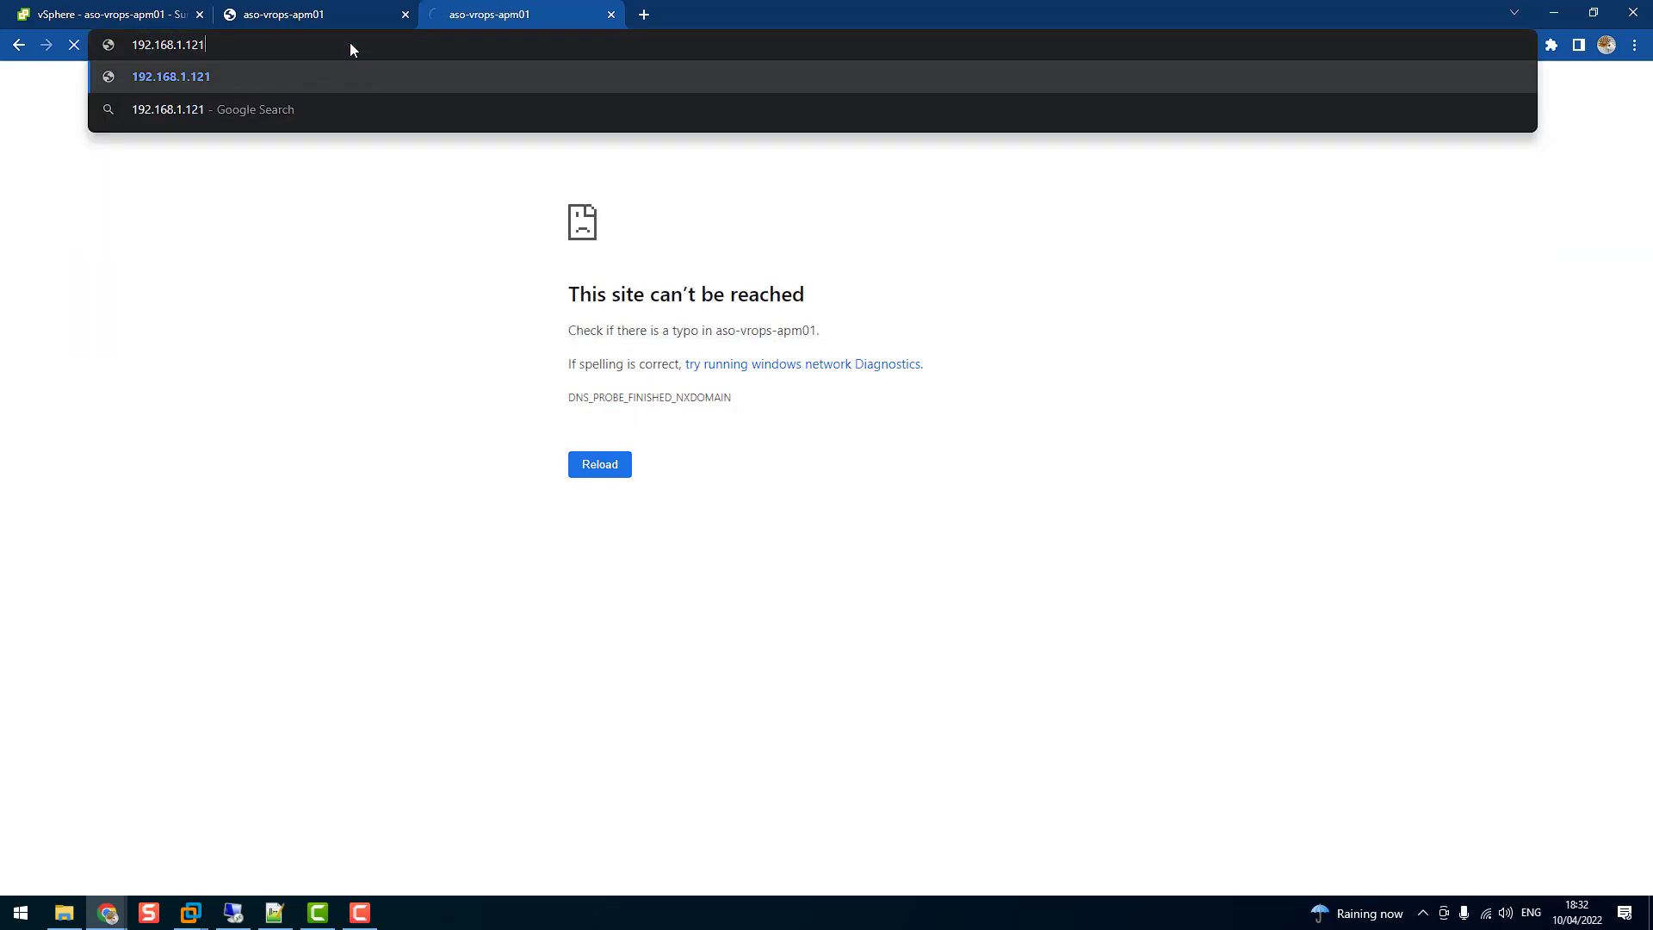
key("Return")
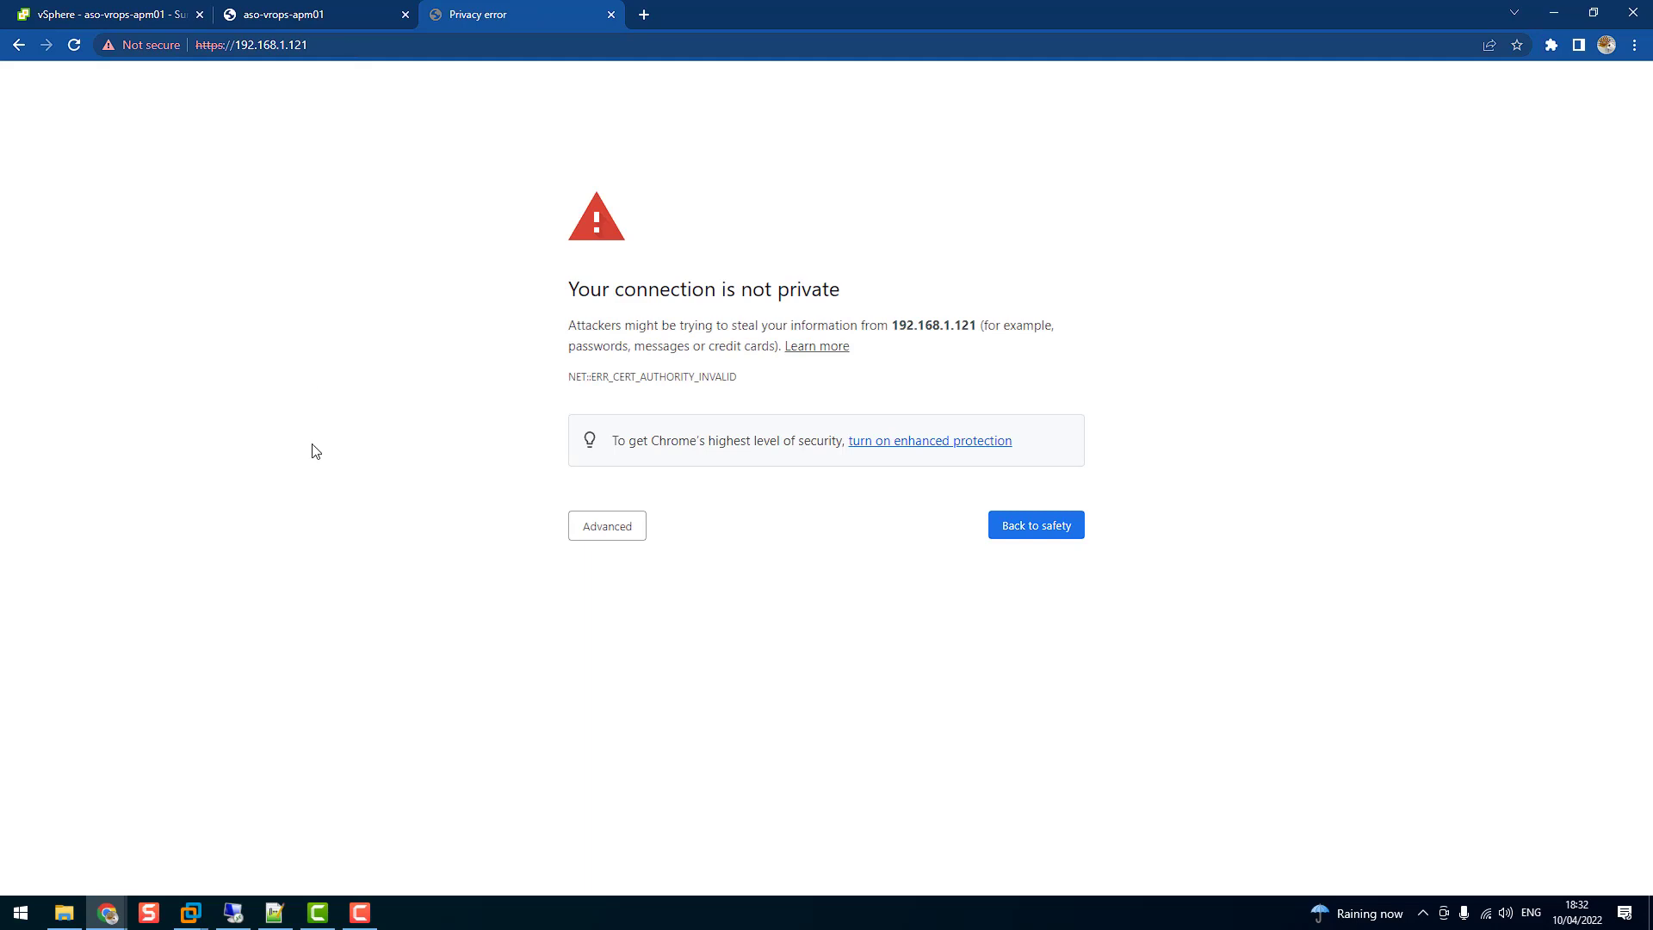
left_click(638, 527)
left_click(669, 660)
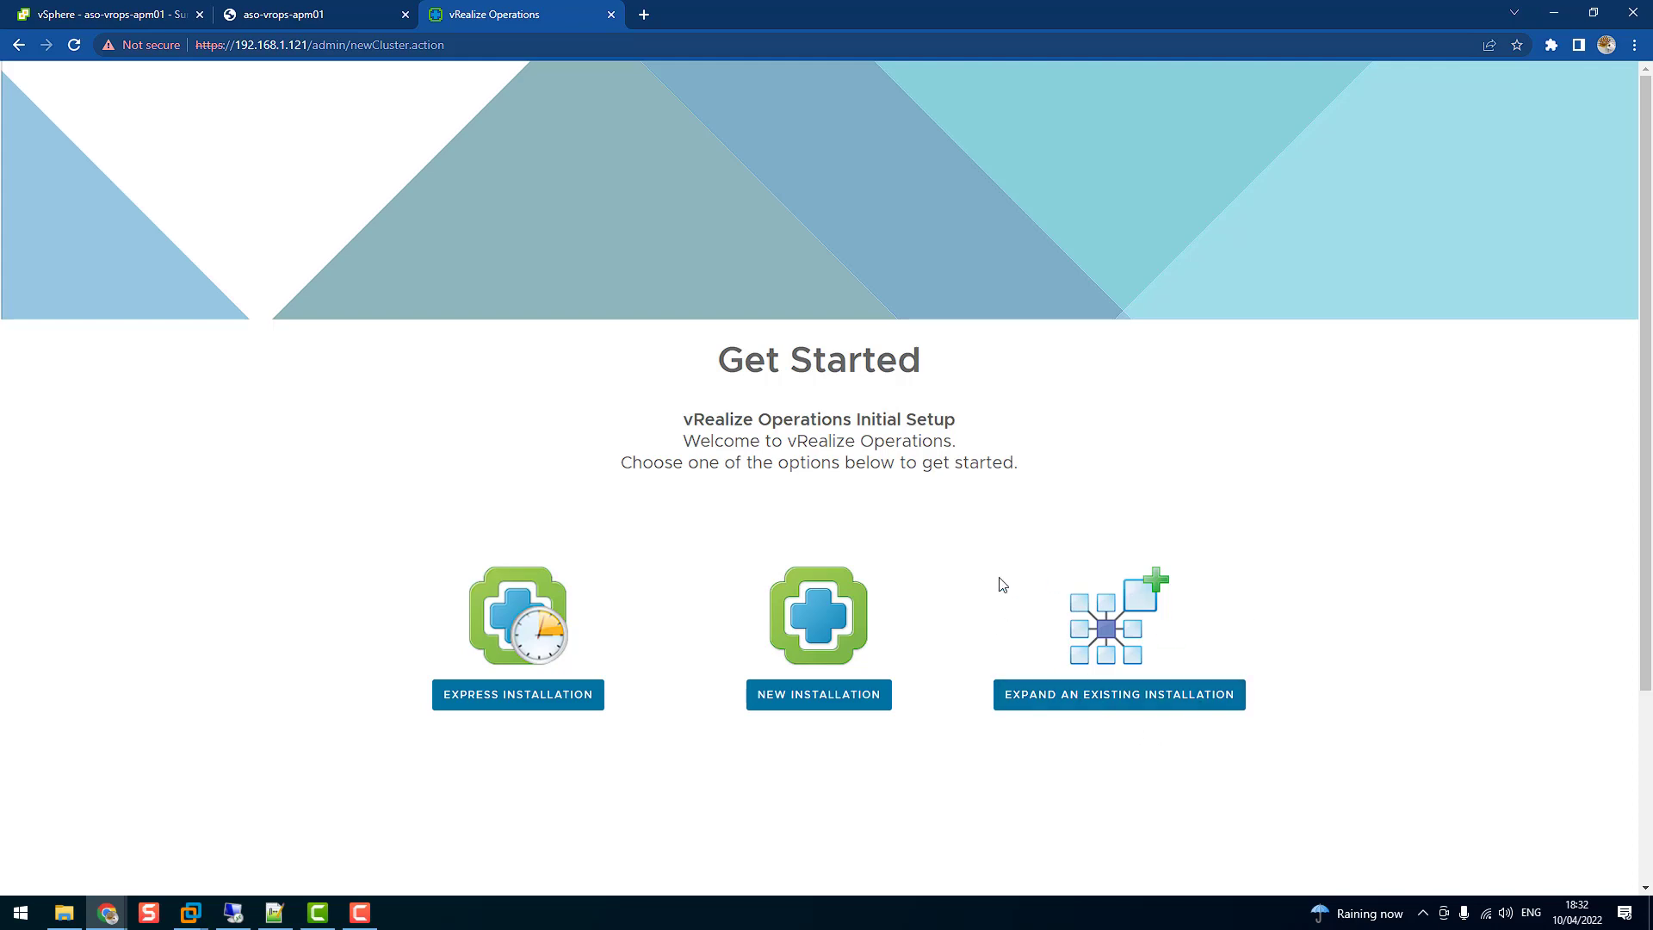
Start a new installation, set and confirm the admin password, and keep default certificates
left_click(811, 704)
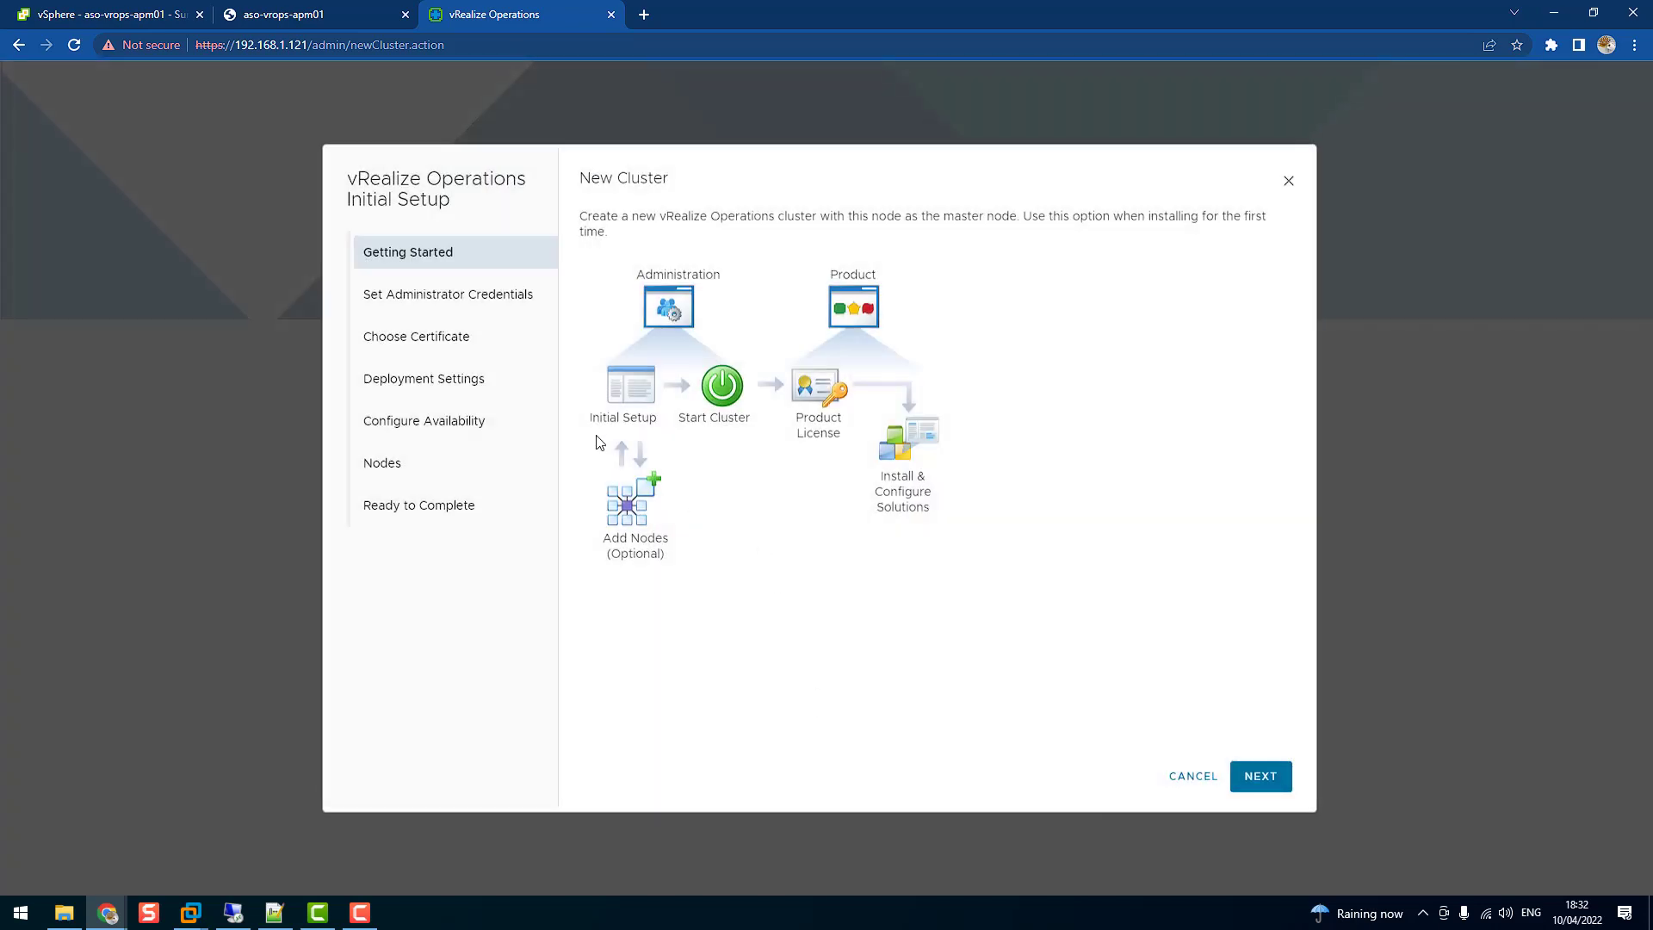
left_click(1259, 777)
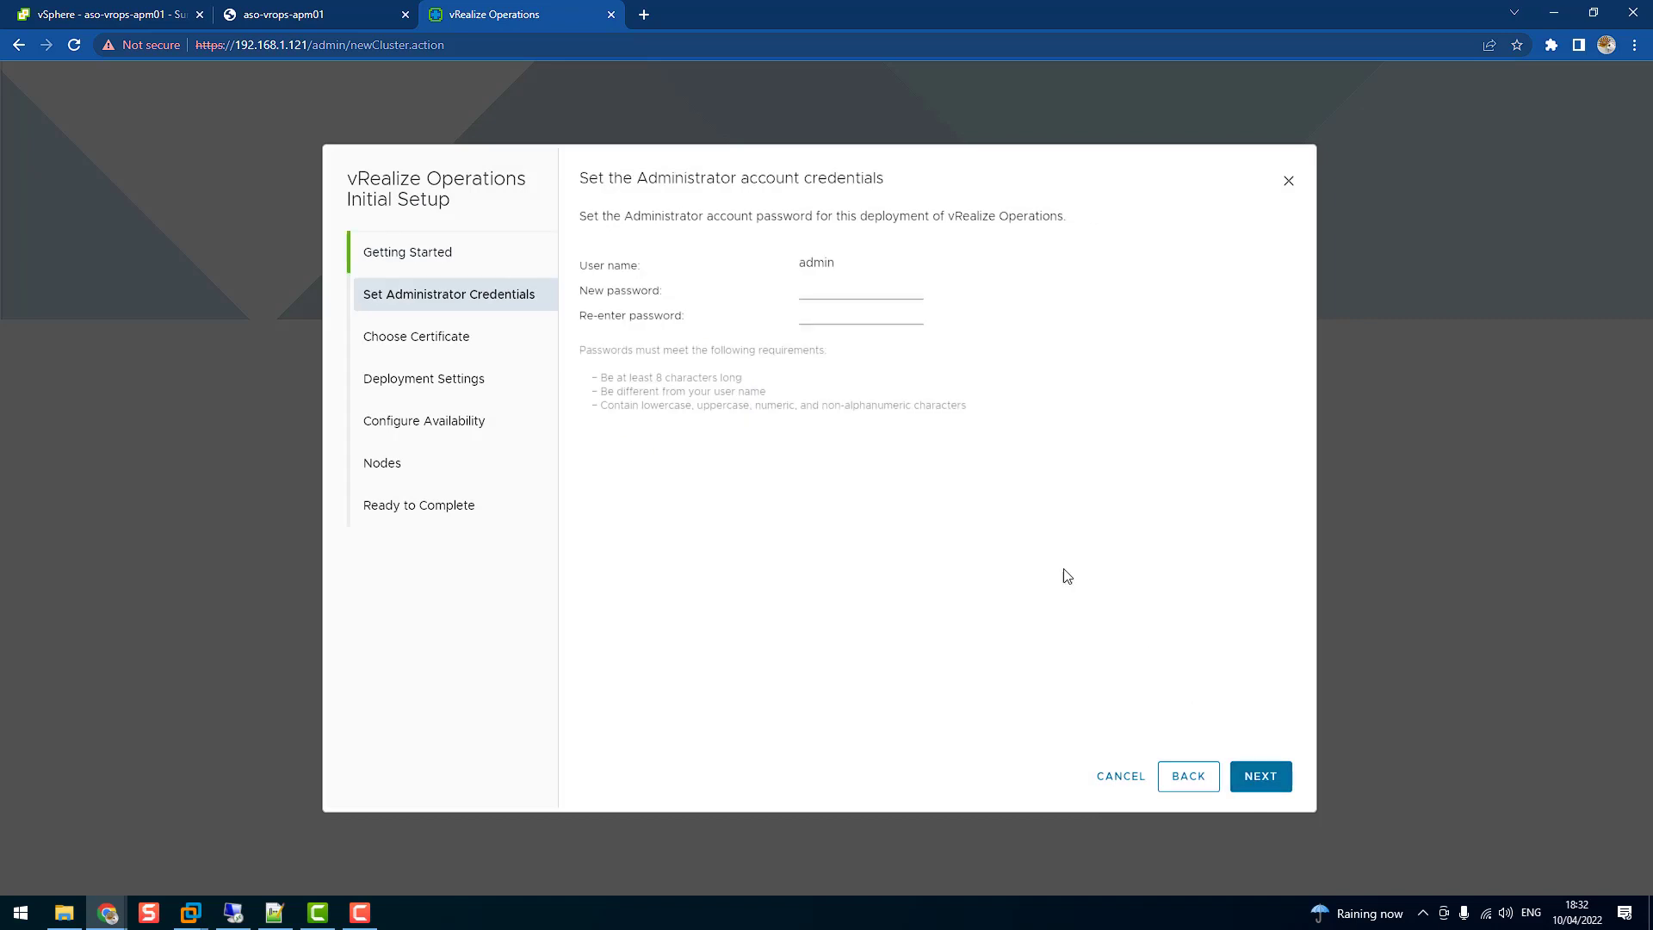
left_click(820, 291)
type("*****************")
key("Tab")
type("****************")
left_click(1243, 781)
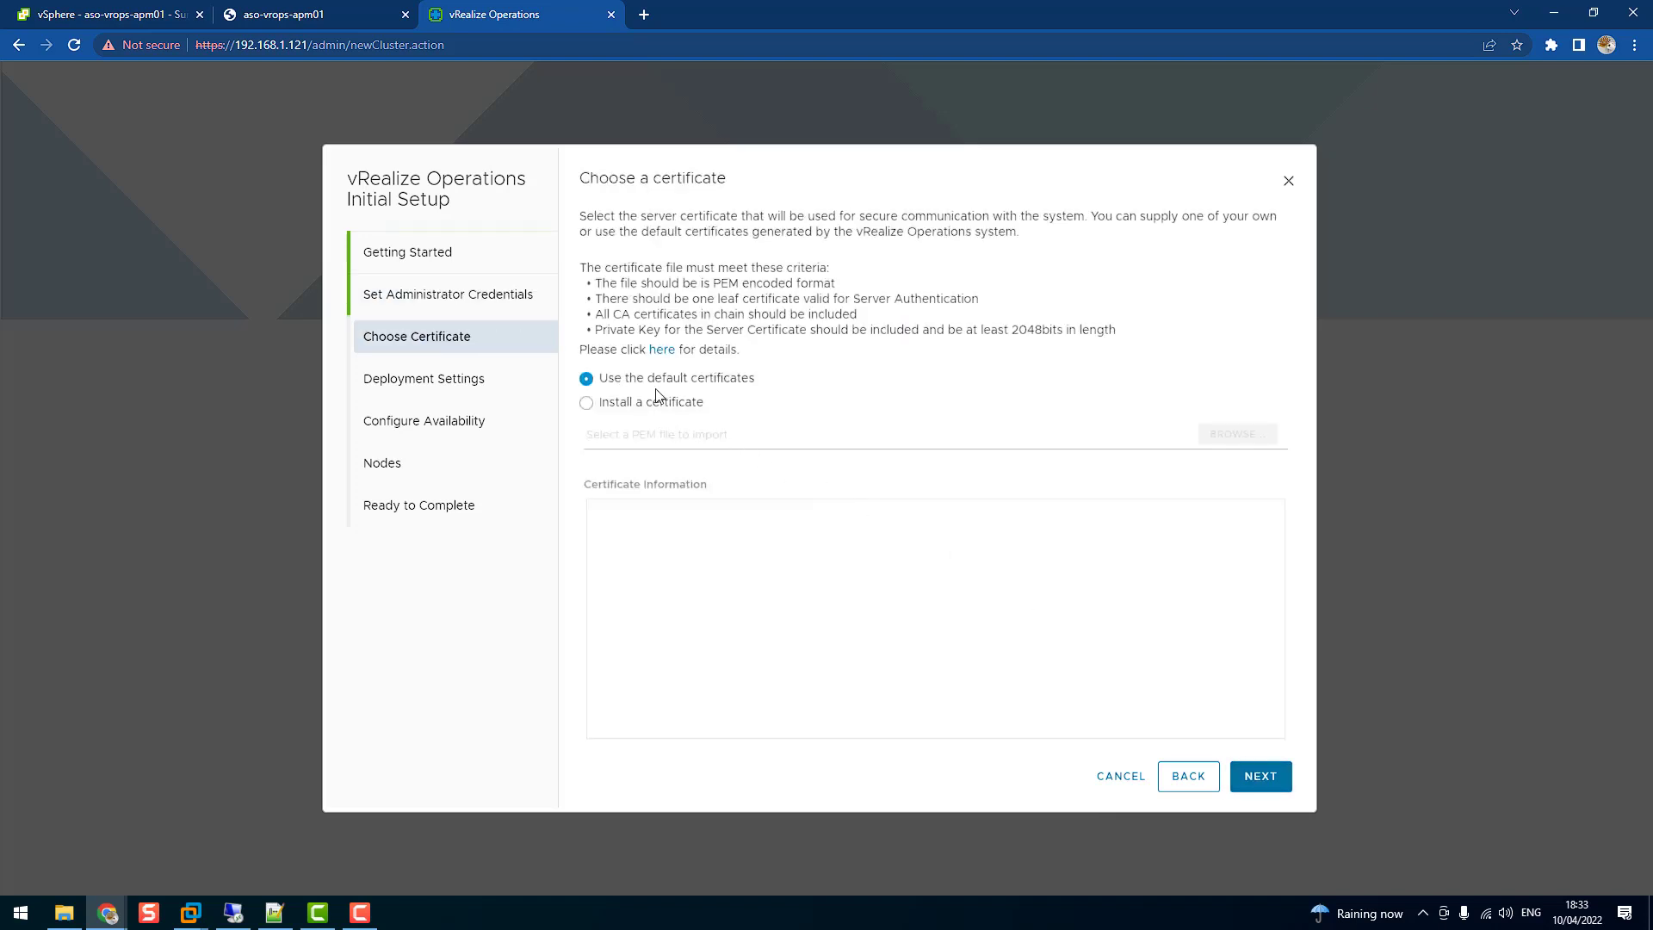
left_click(1269, 777)
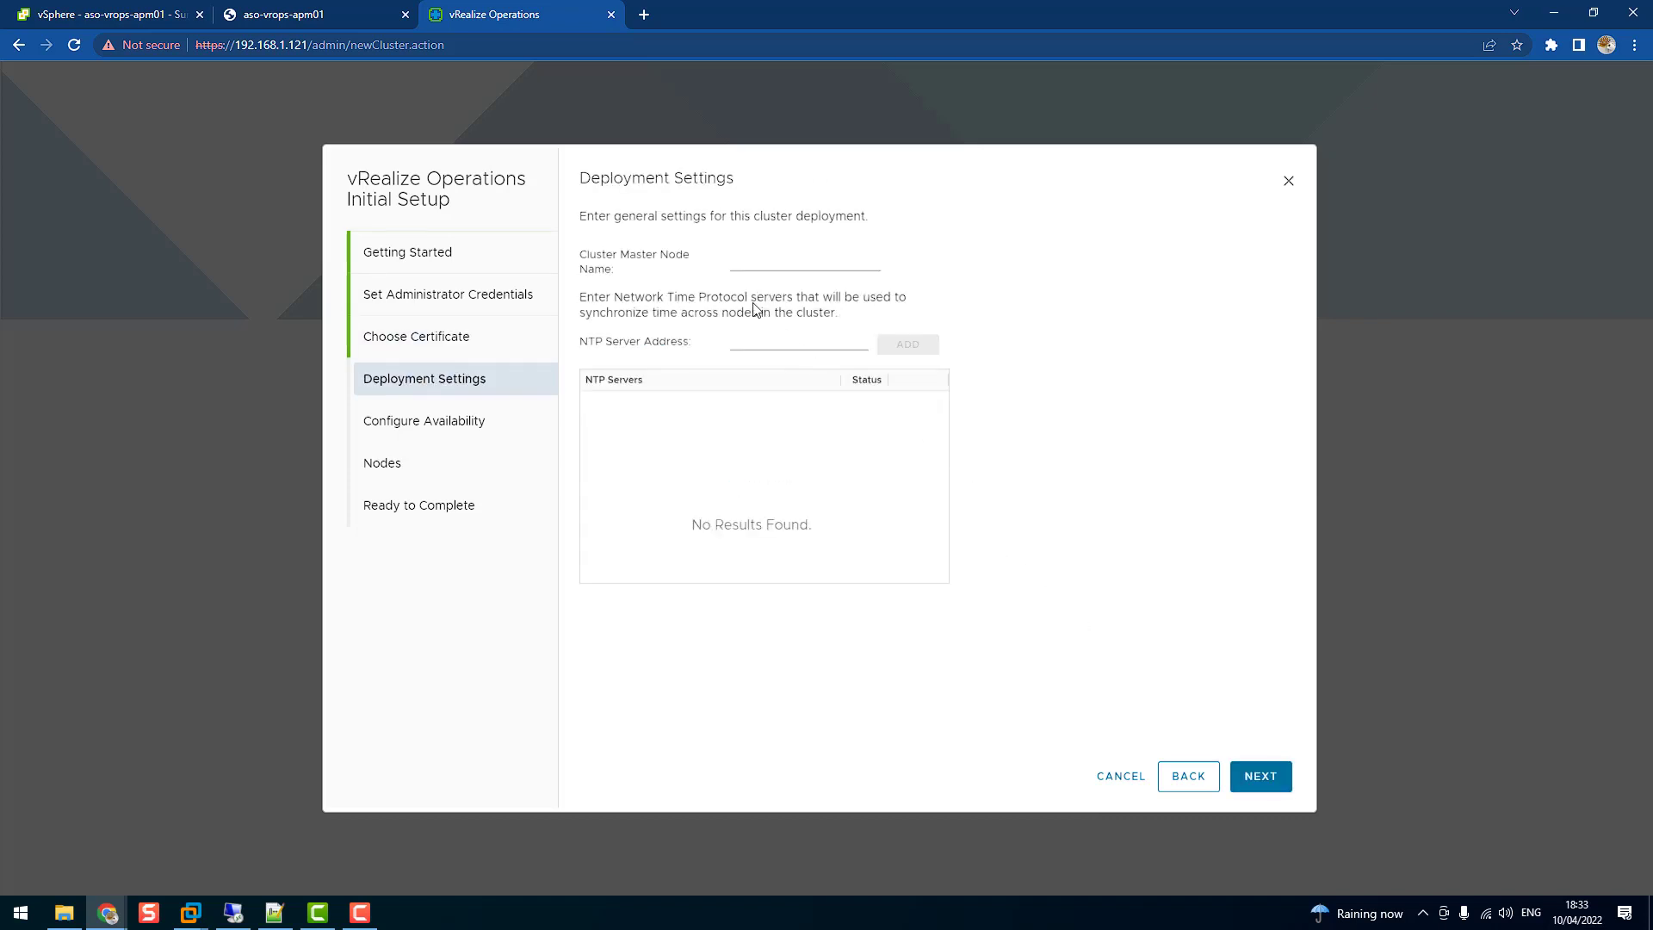
Name the master node aso-vrops-apm01 and add 192.168.1.53 as an NTP server
left_click(742, 263)
type("aso-vrops-apm01")
left_click(759, 347)
type("19")
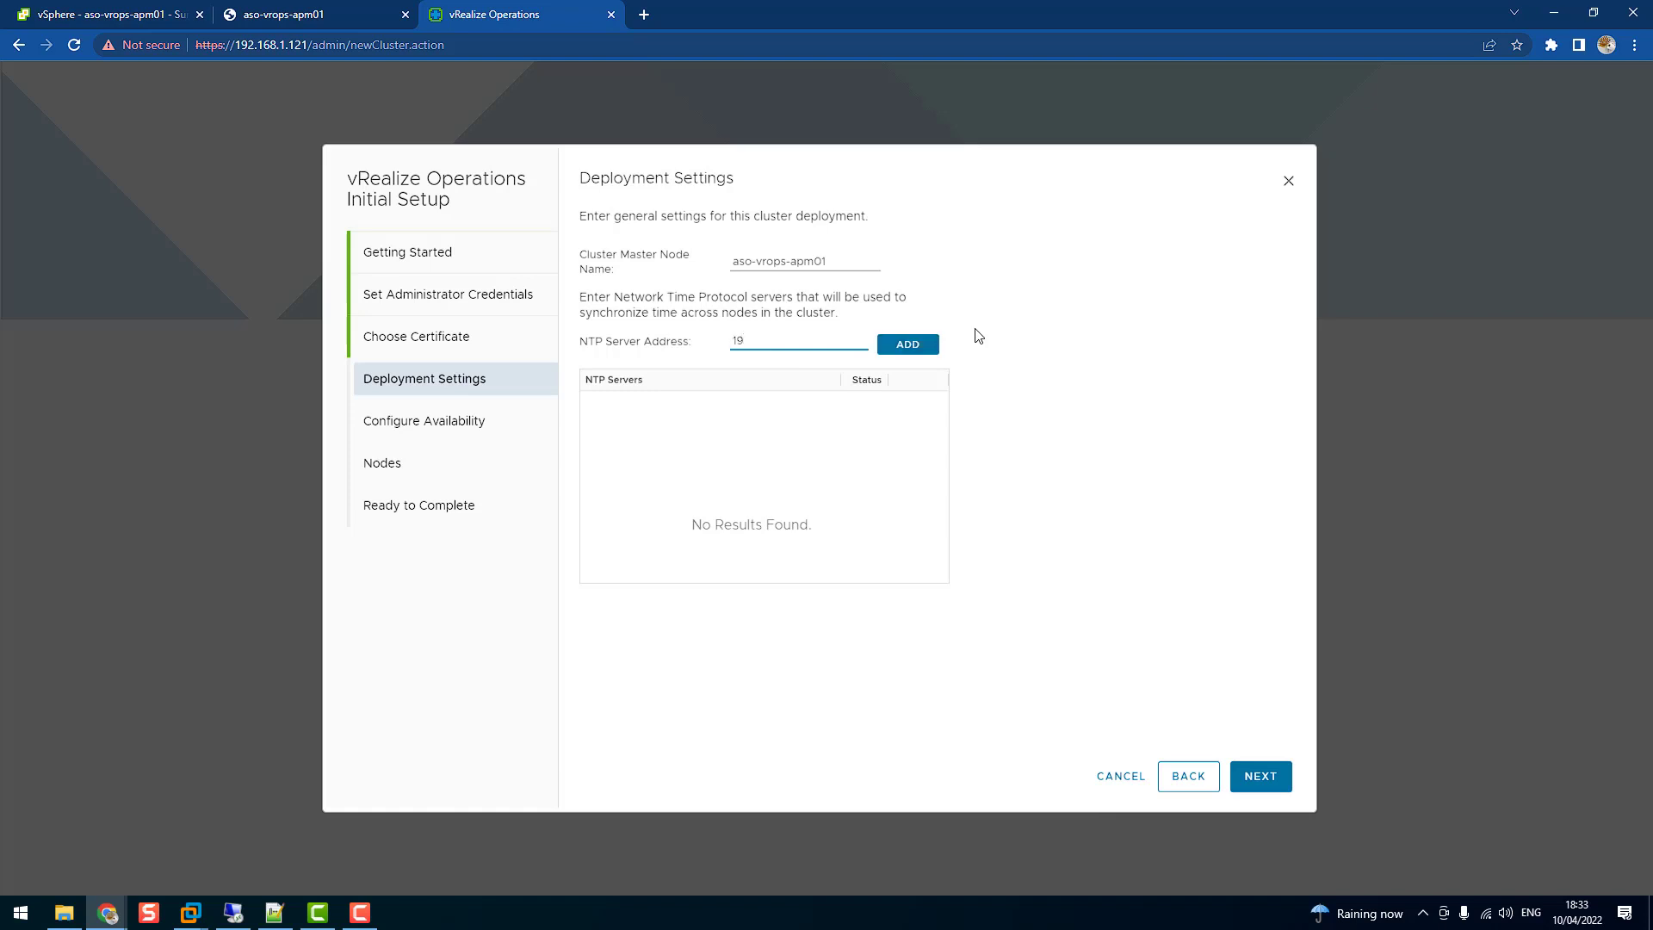
type("2.168.1.53")
left_click(910, 344)
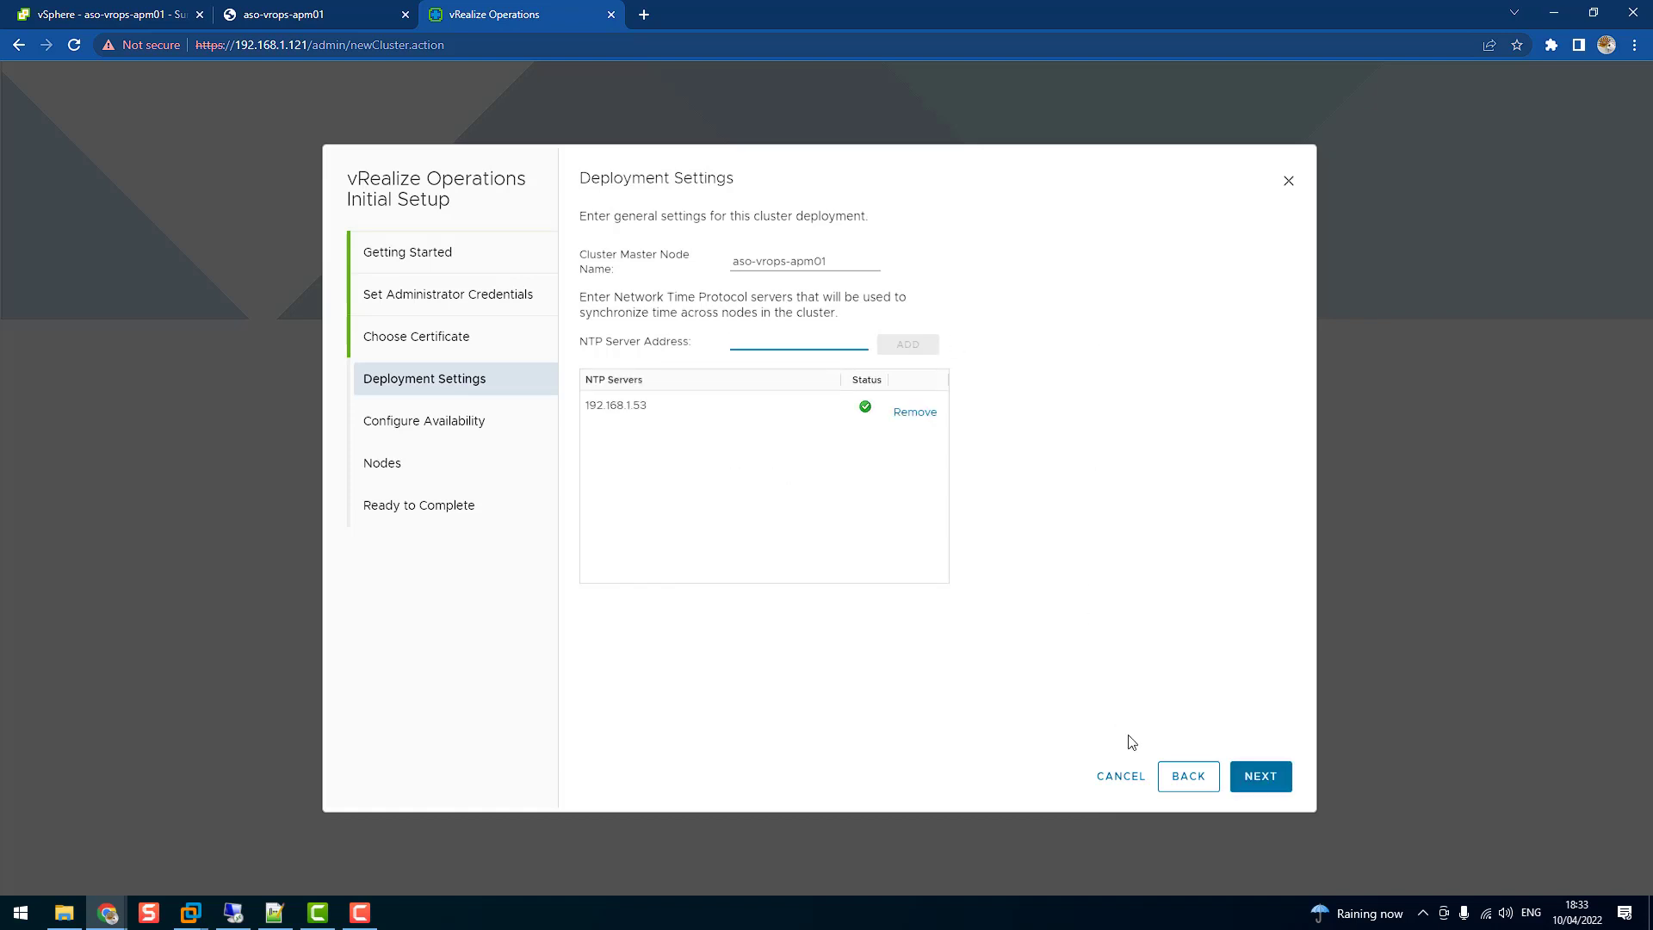
Leave availability mode off and finish the initial cluster setup
left_click(1254, 779)
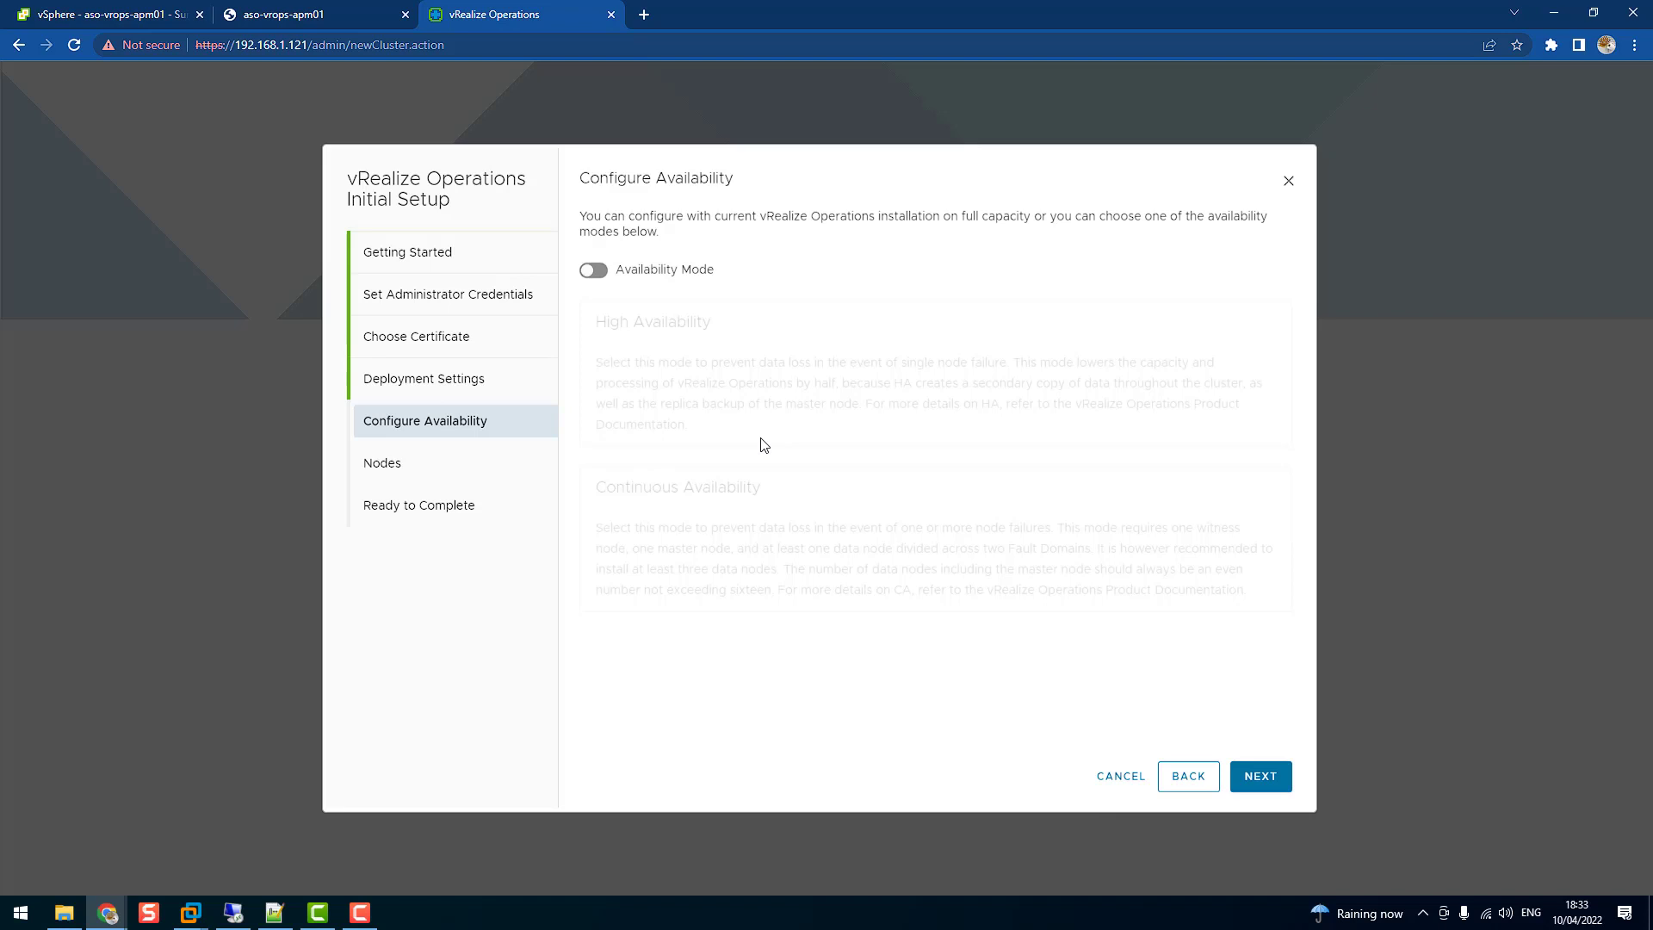
left_click(1265, 779)
left_click(1264, 778)
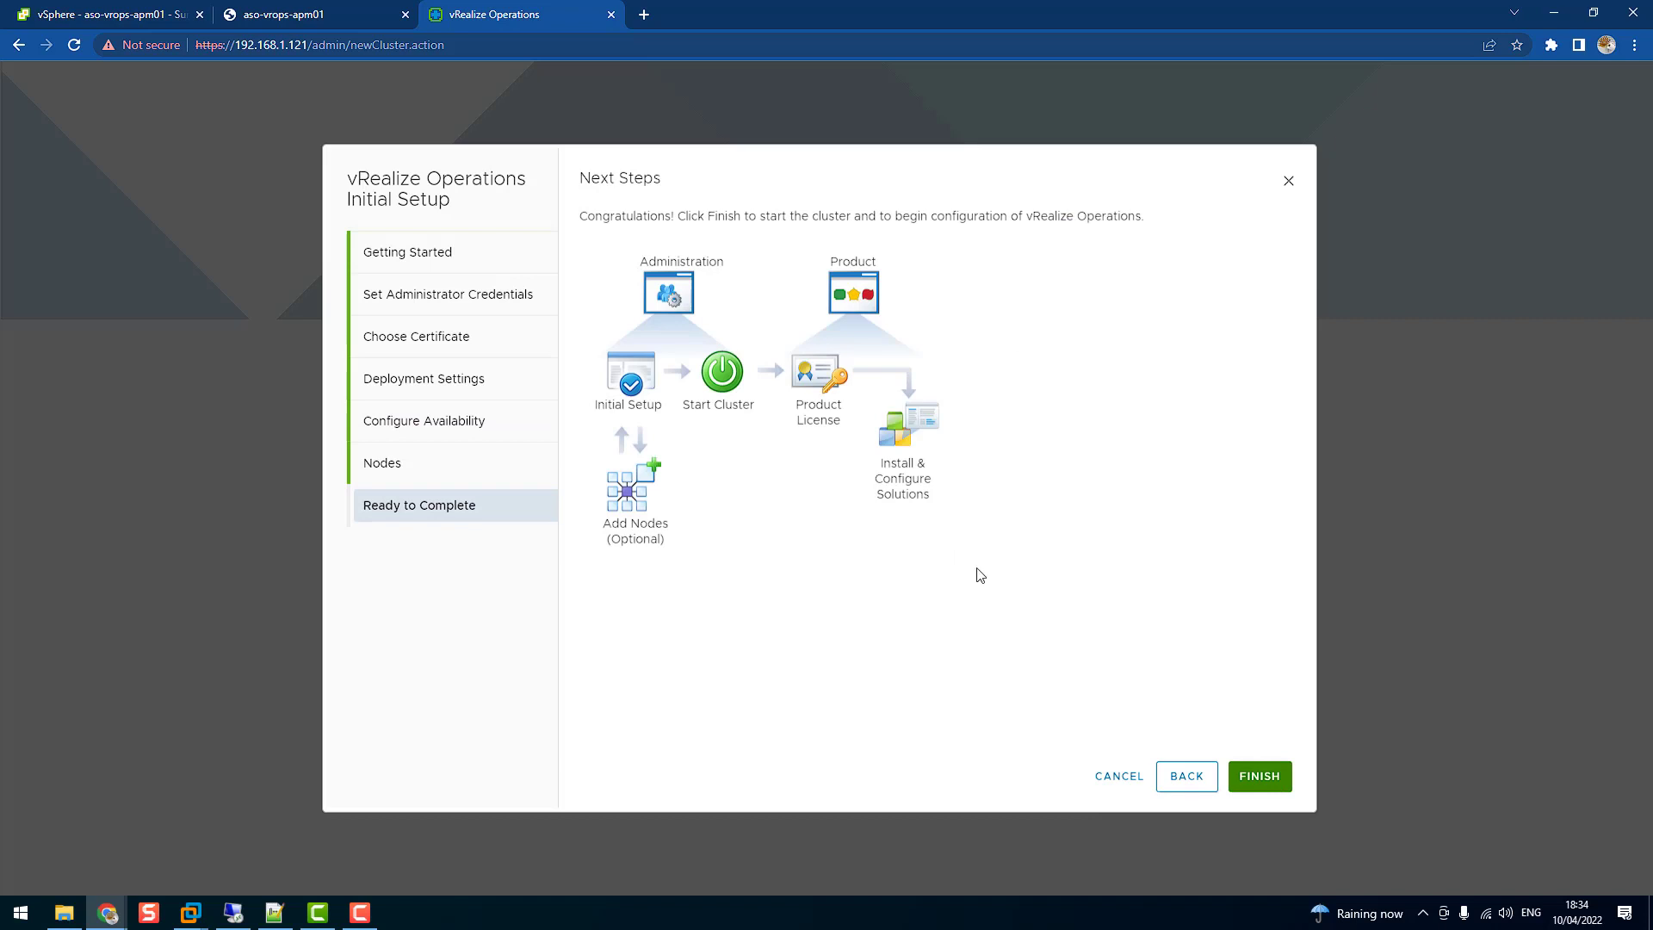
left_click(1260, 778)
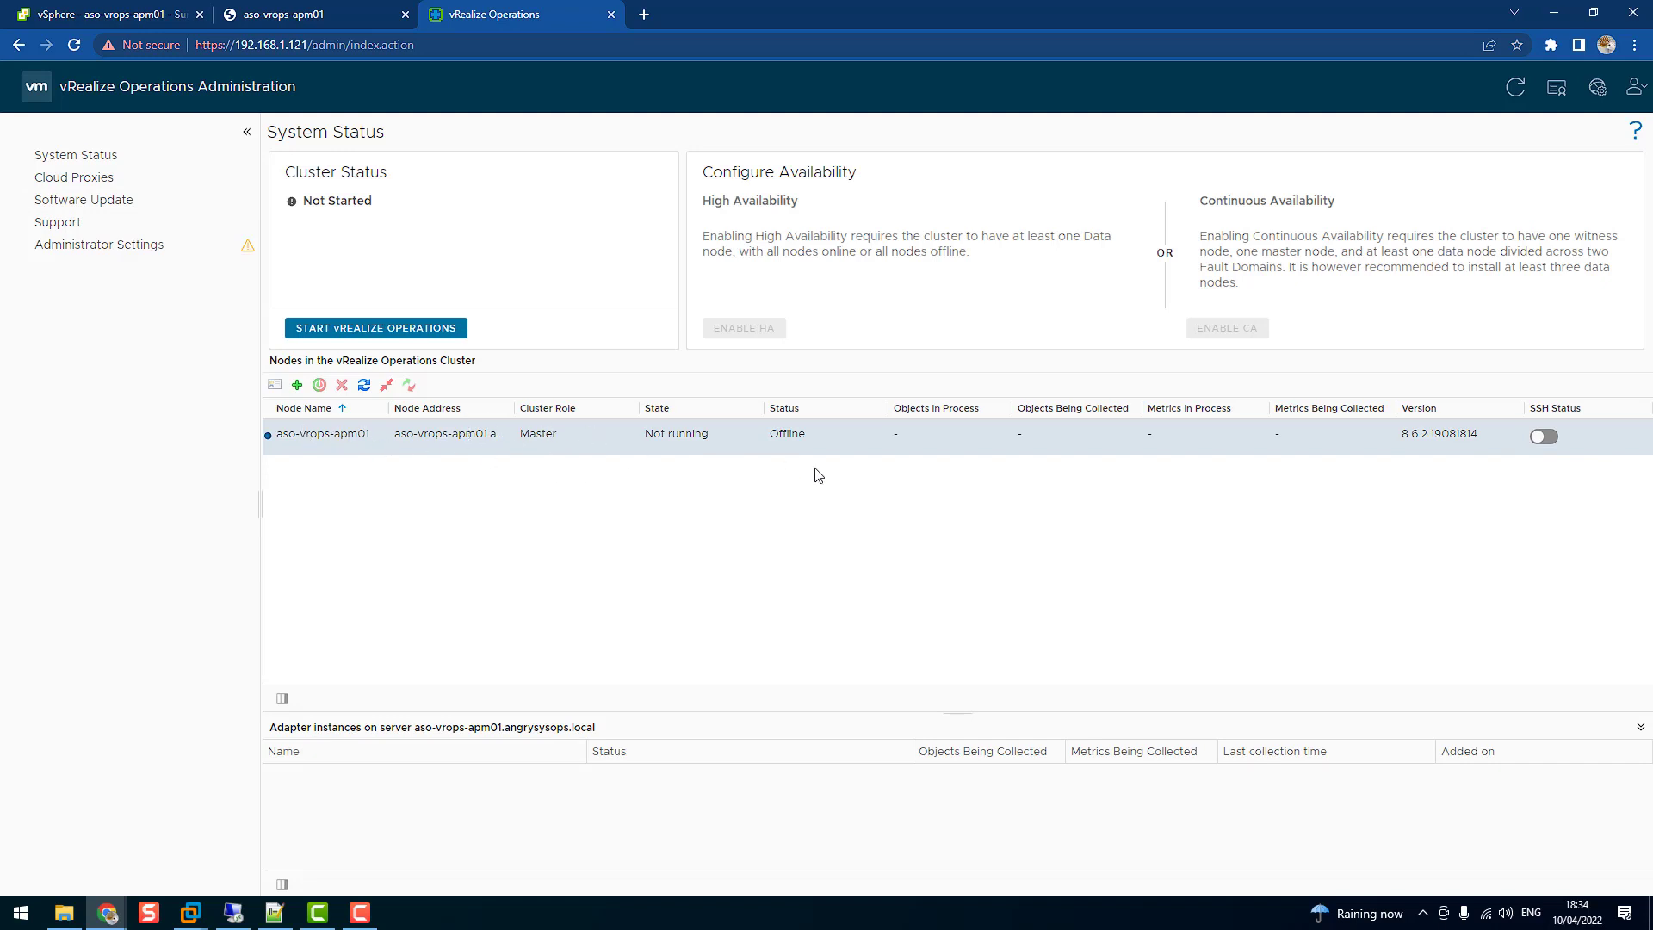
Start vRealize Operations for the first time and confirm the first application startup
left_click(374, 328)
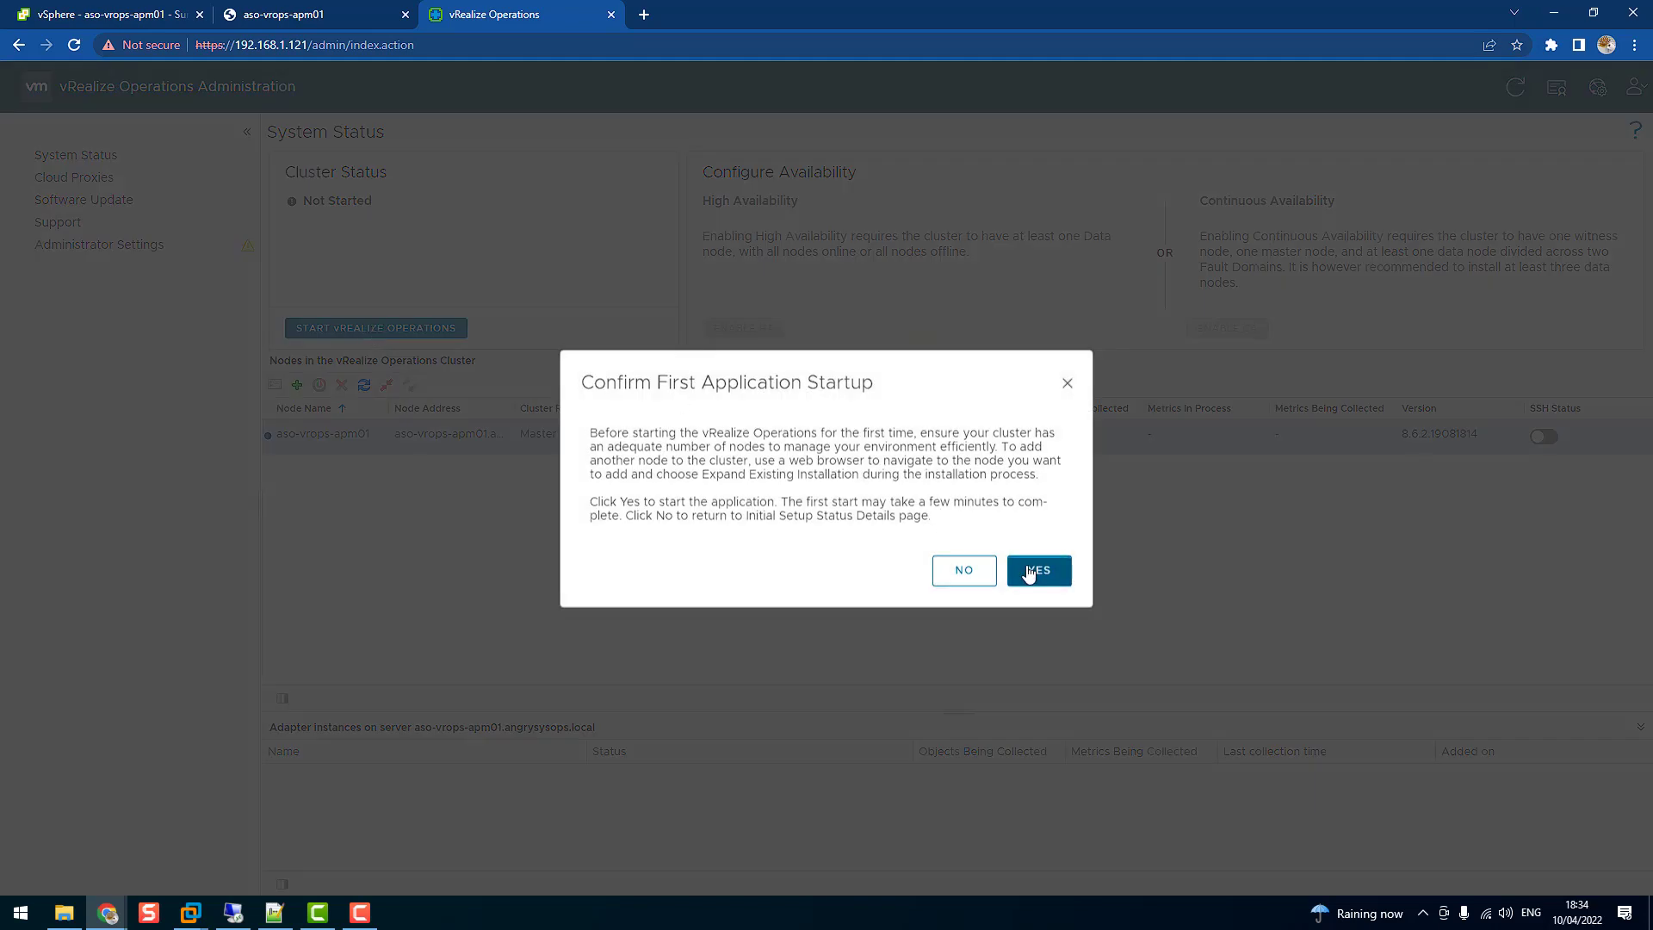
left_click(1028, 573)
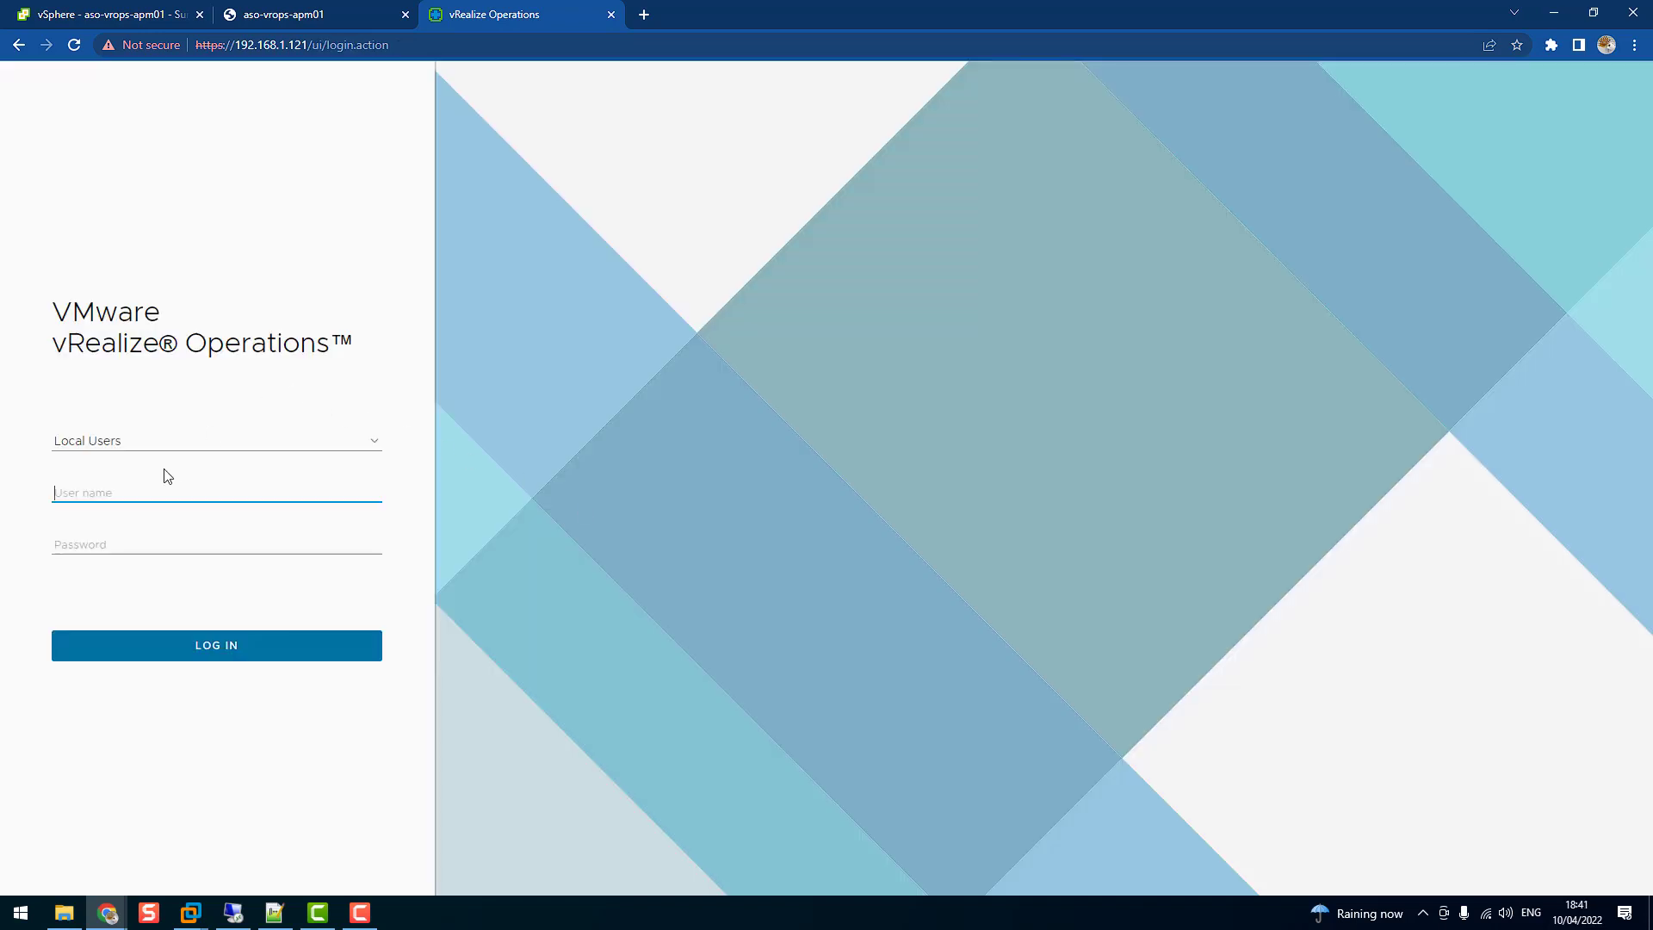
Log in as the local user admin with the administrator password
type("a")
type("dmin")
key("Tab")
type("VMware123!")
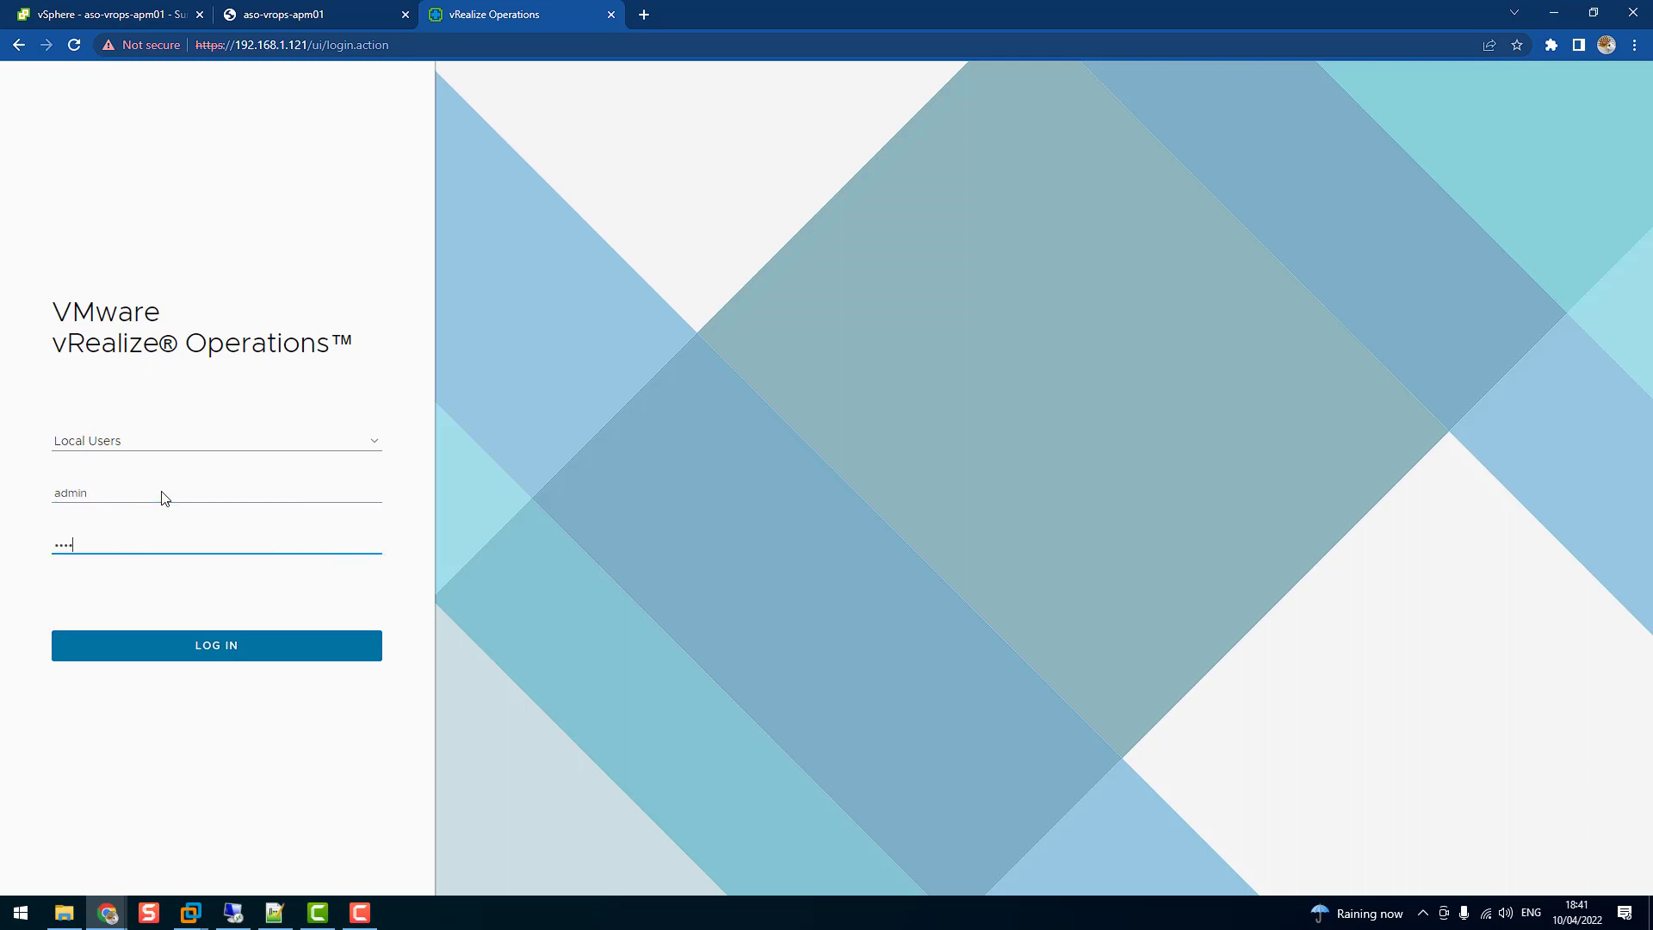
type("VMw")
key("Return")
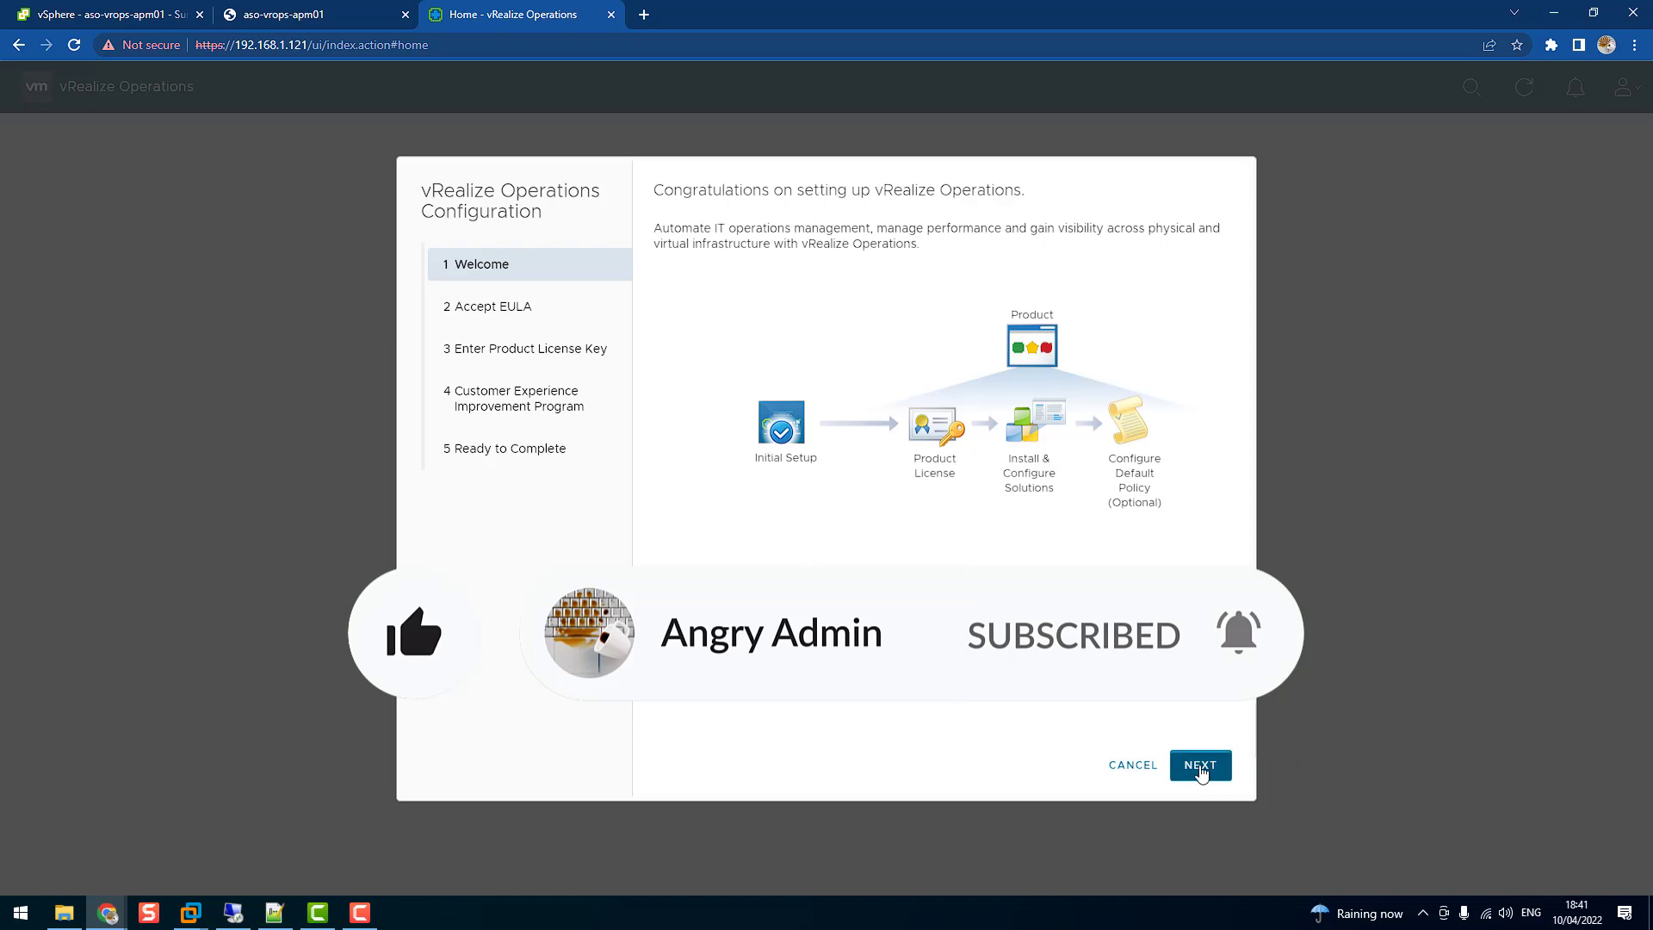
Accept the EULA, keep Product Evaluation licensing, decline CEIP, and finish the configuration wizard
left_click(1202, 770)
left_click(671, 670)
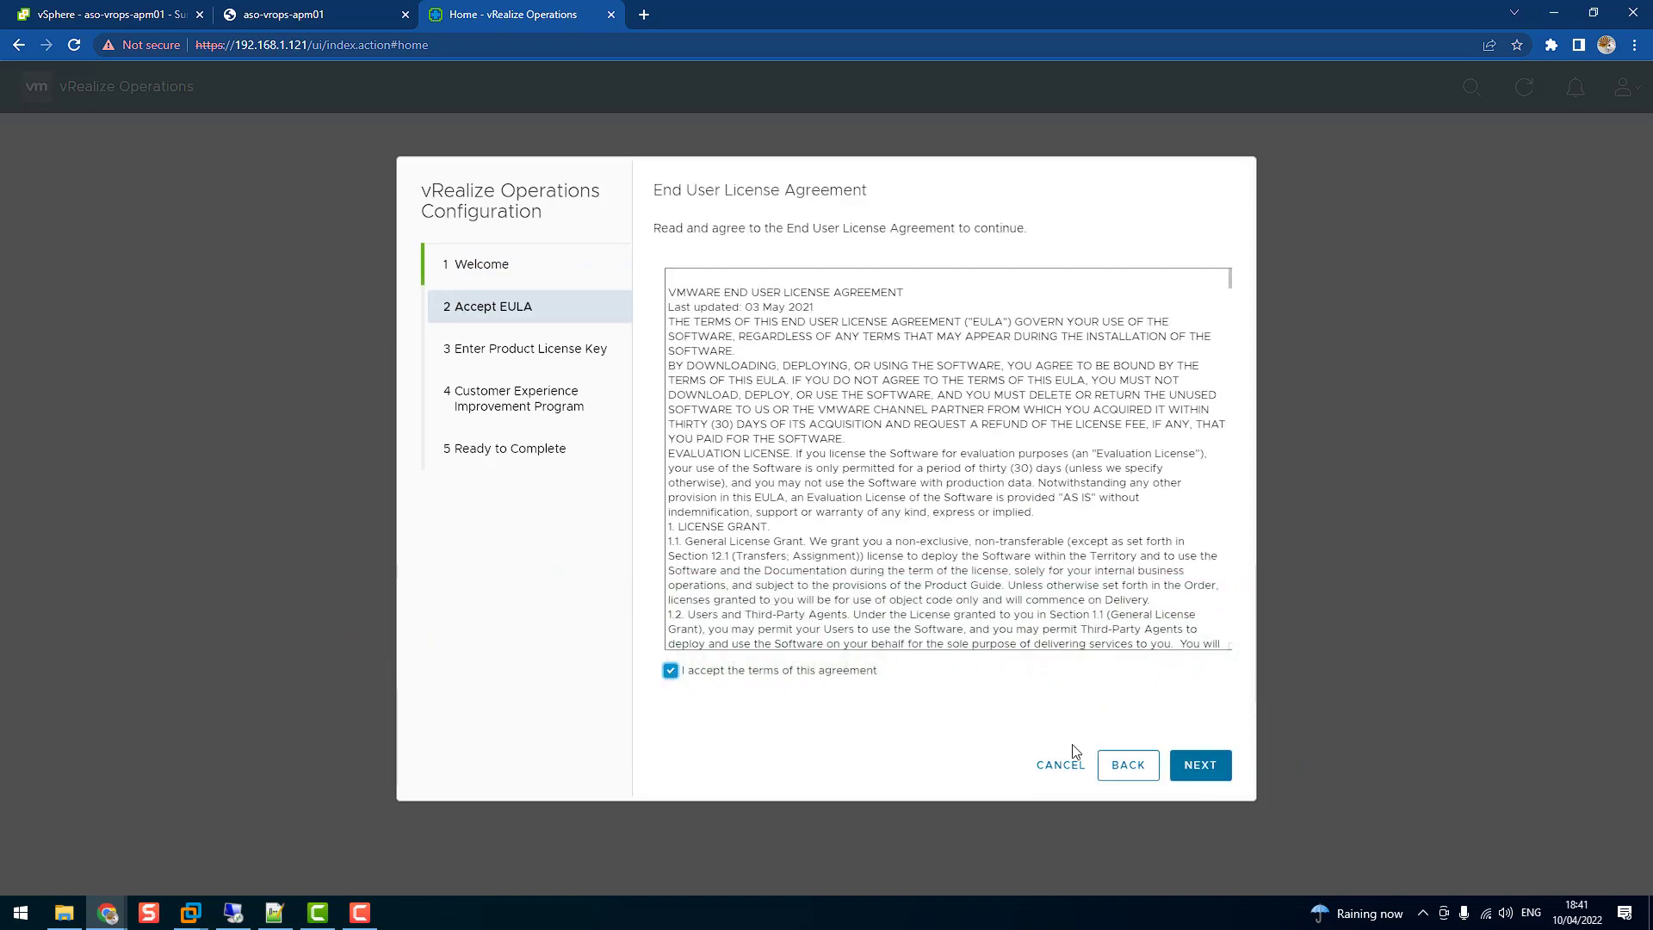
left_click(1203, 768)
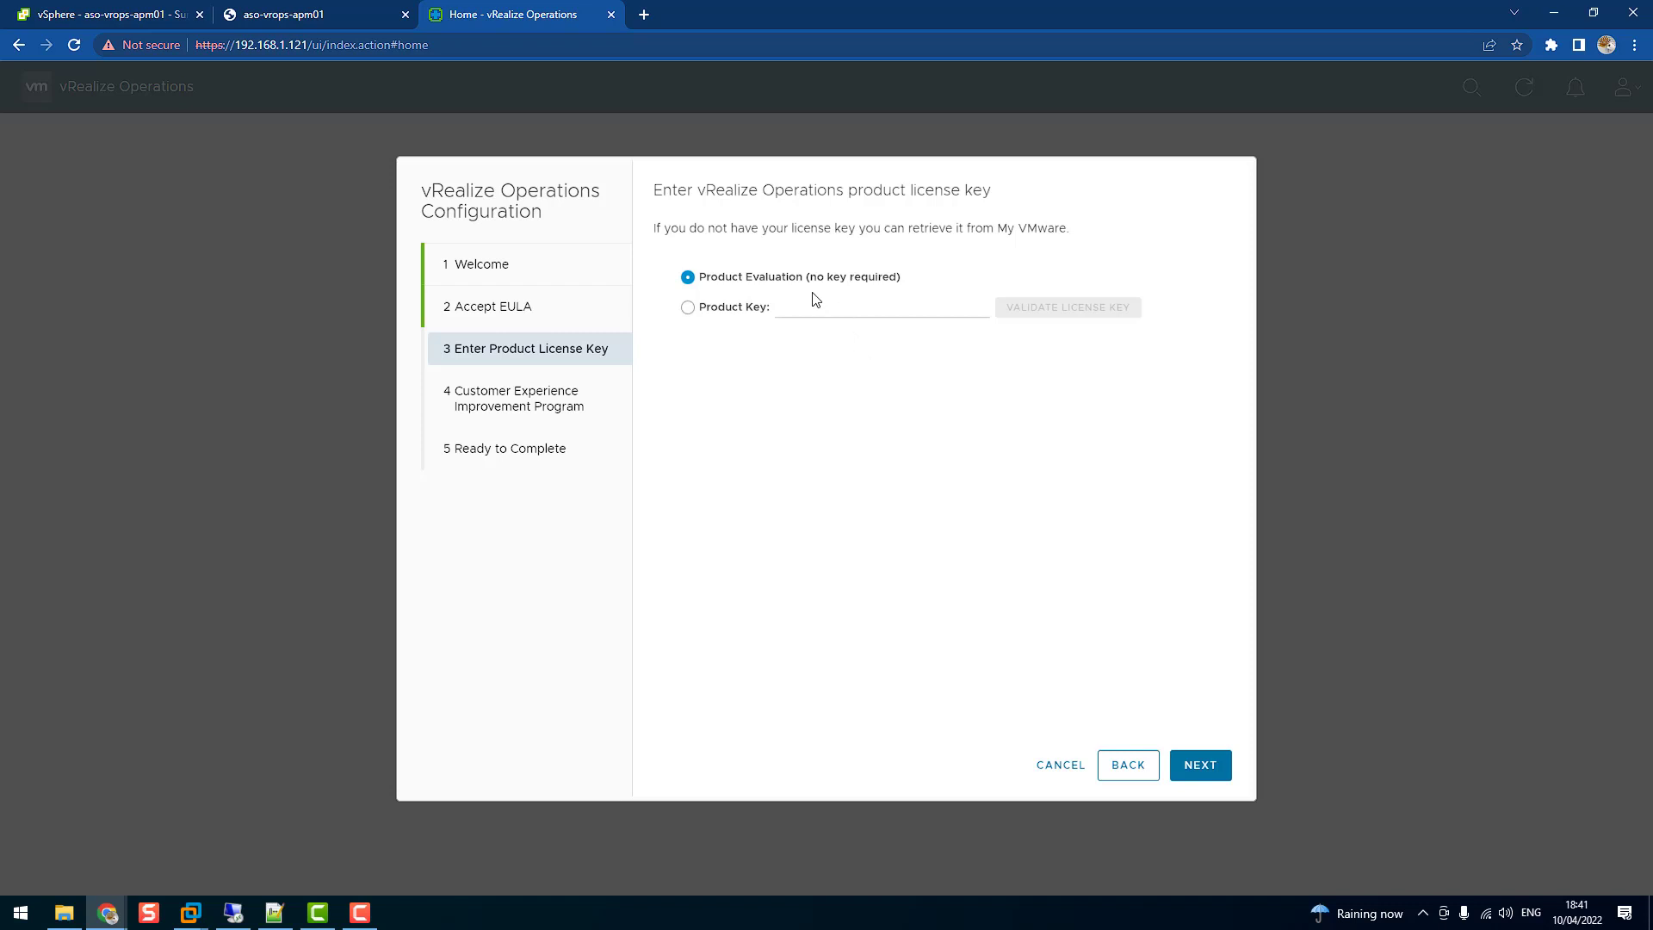
left_click(1217, 774)
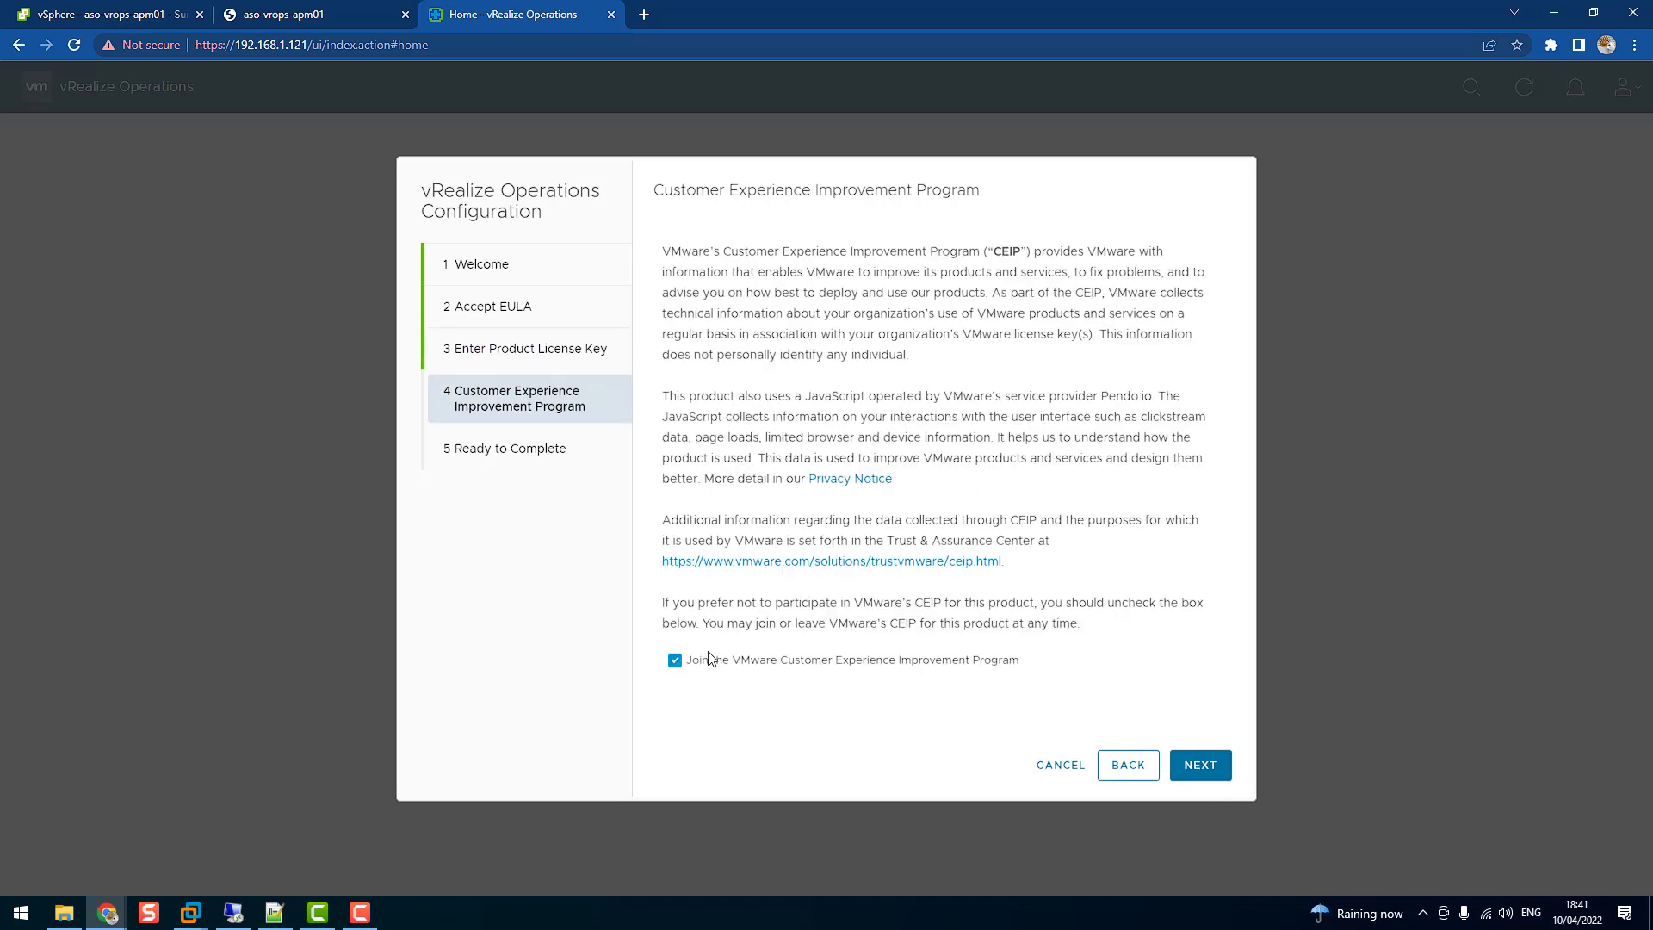
left_click(676, 660)
left_click(1203, 767)
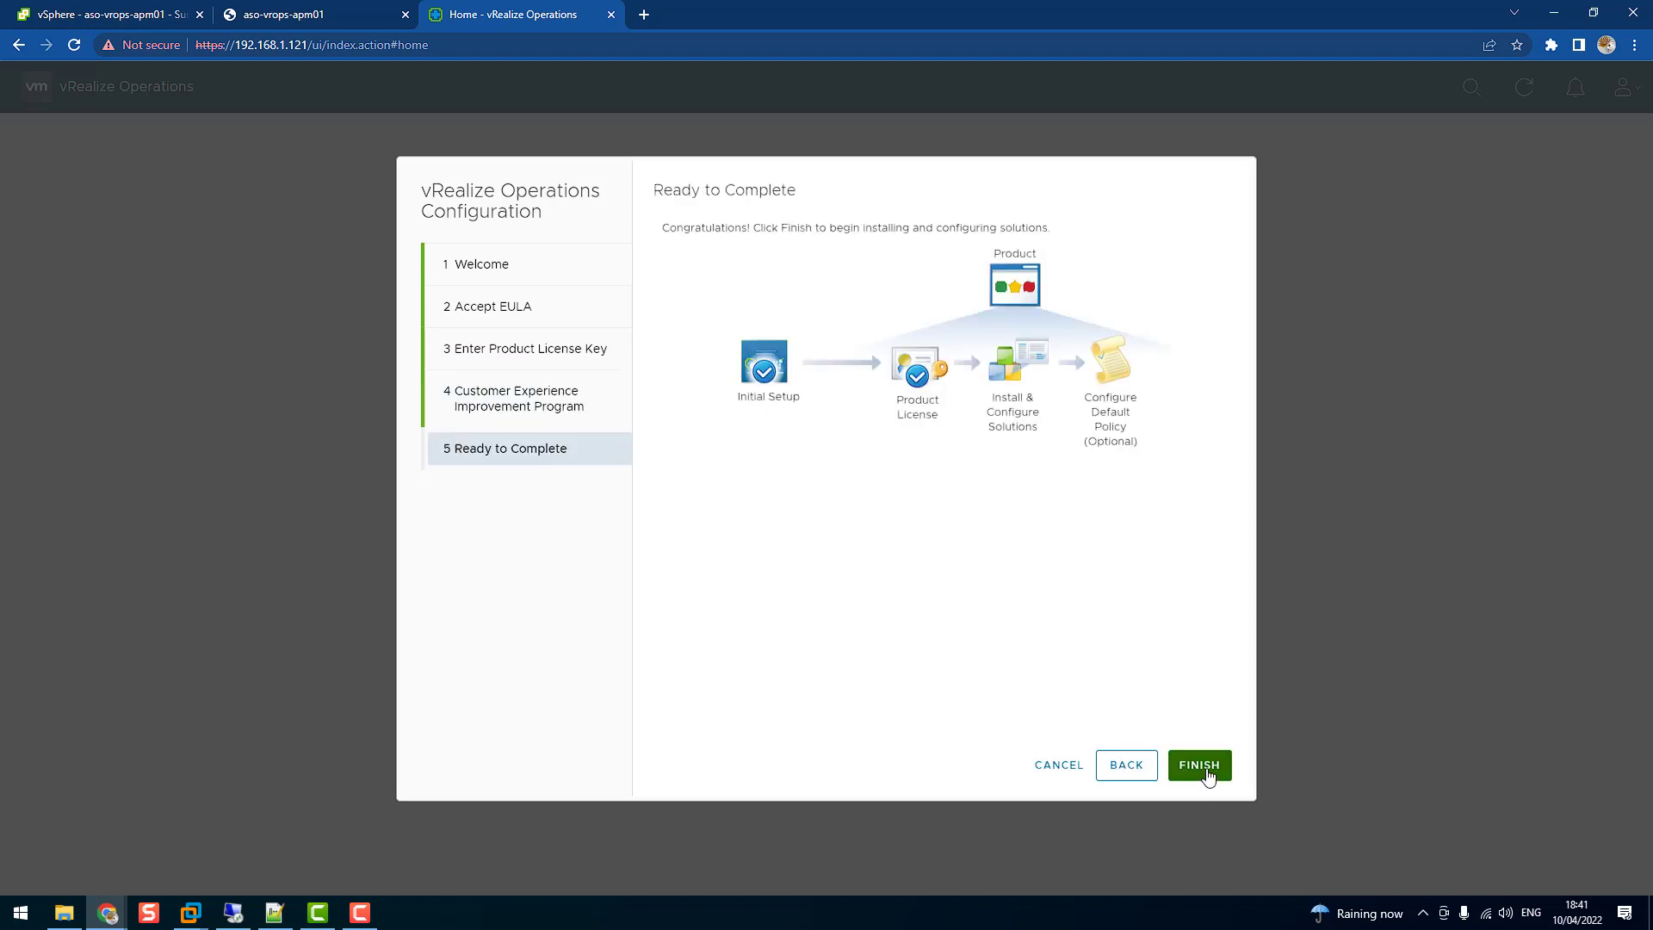
left_click(1206, 773)
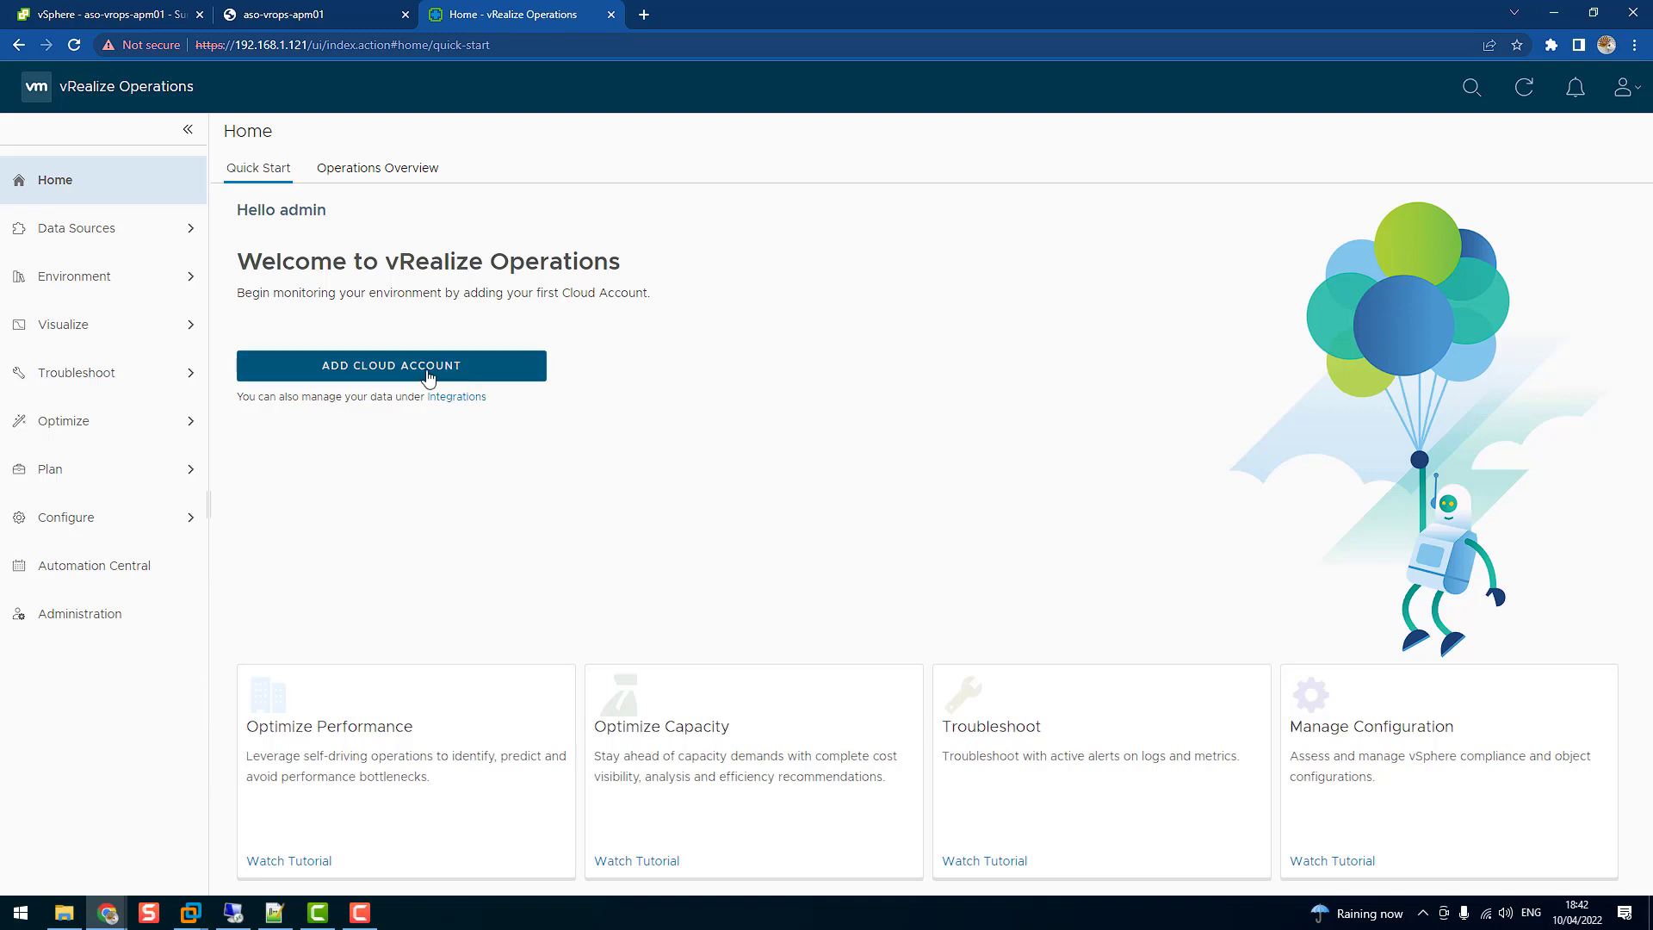
Add a vCenter cloud account named aso-vcsa-aps01, correcting the name's typo, and copy it
left_click(355, 366)
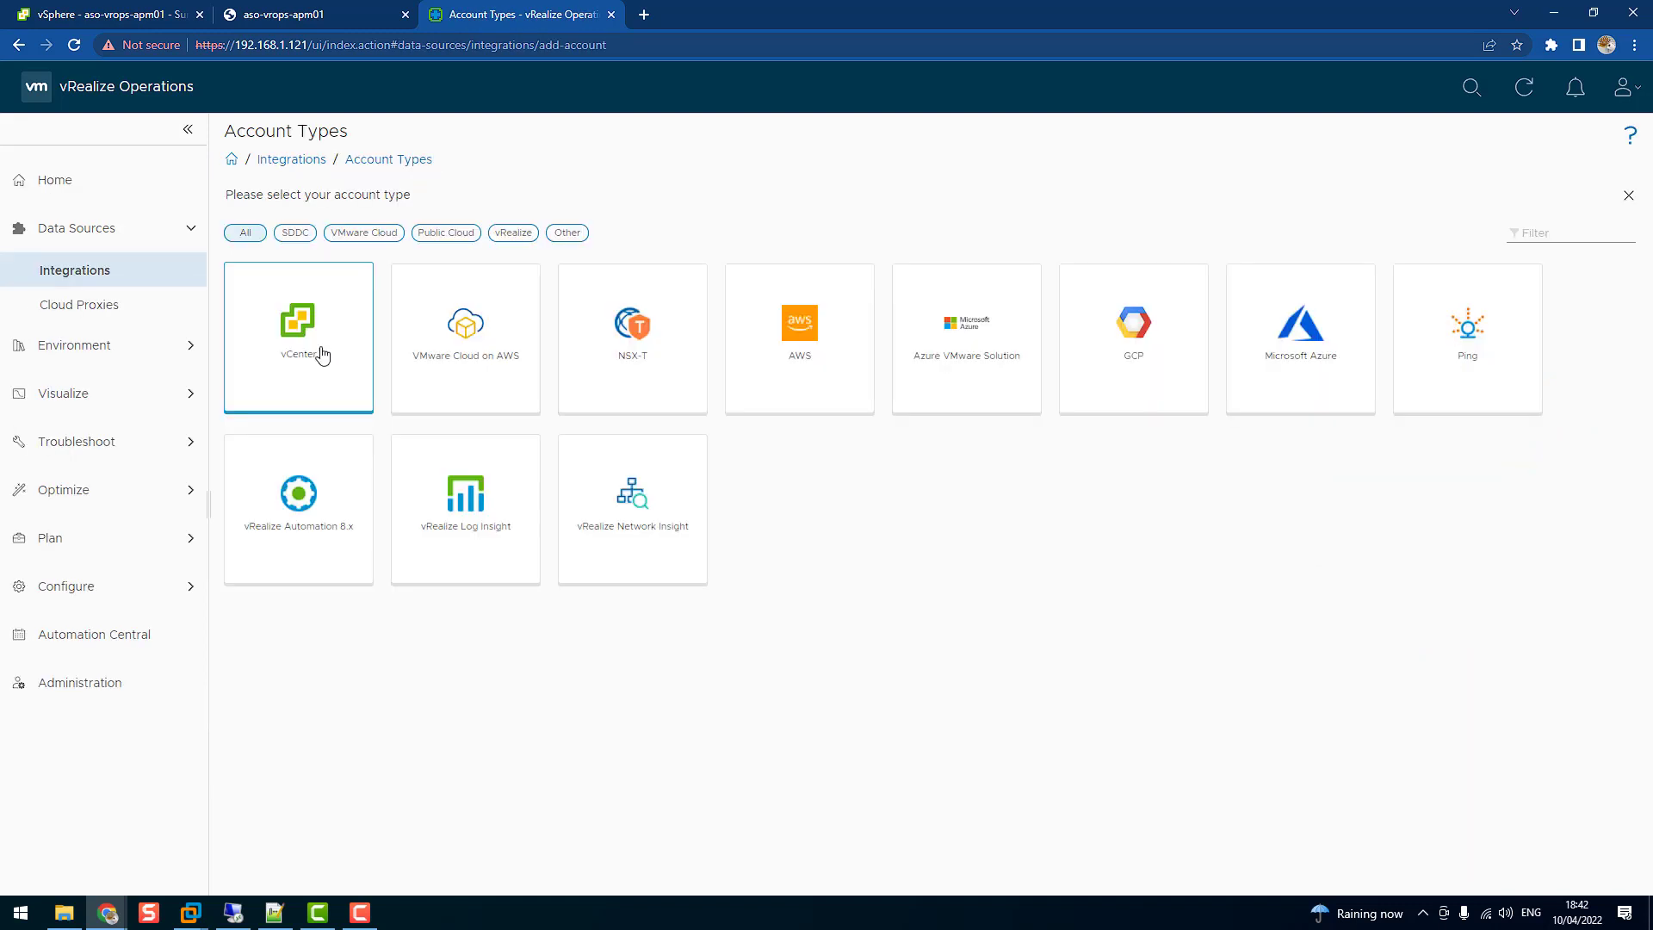
left_click(323, 354)
left_click(398, 253)
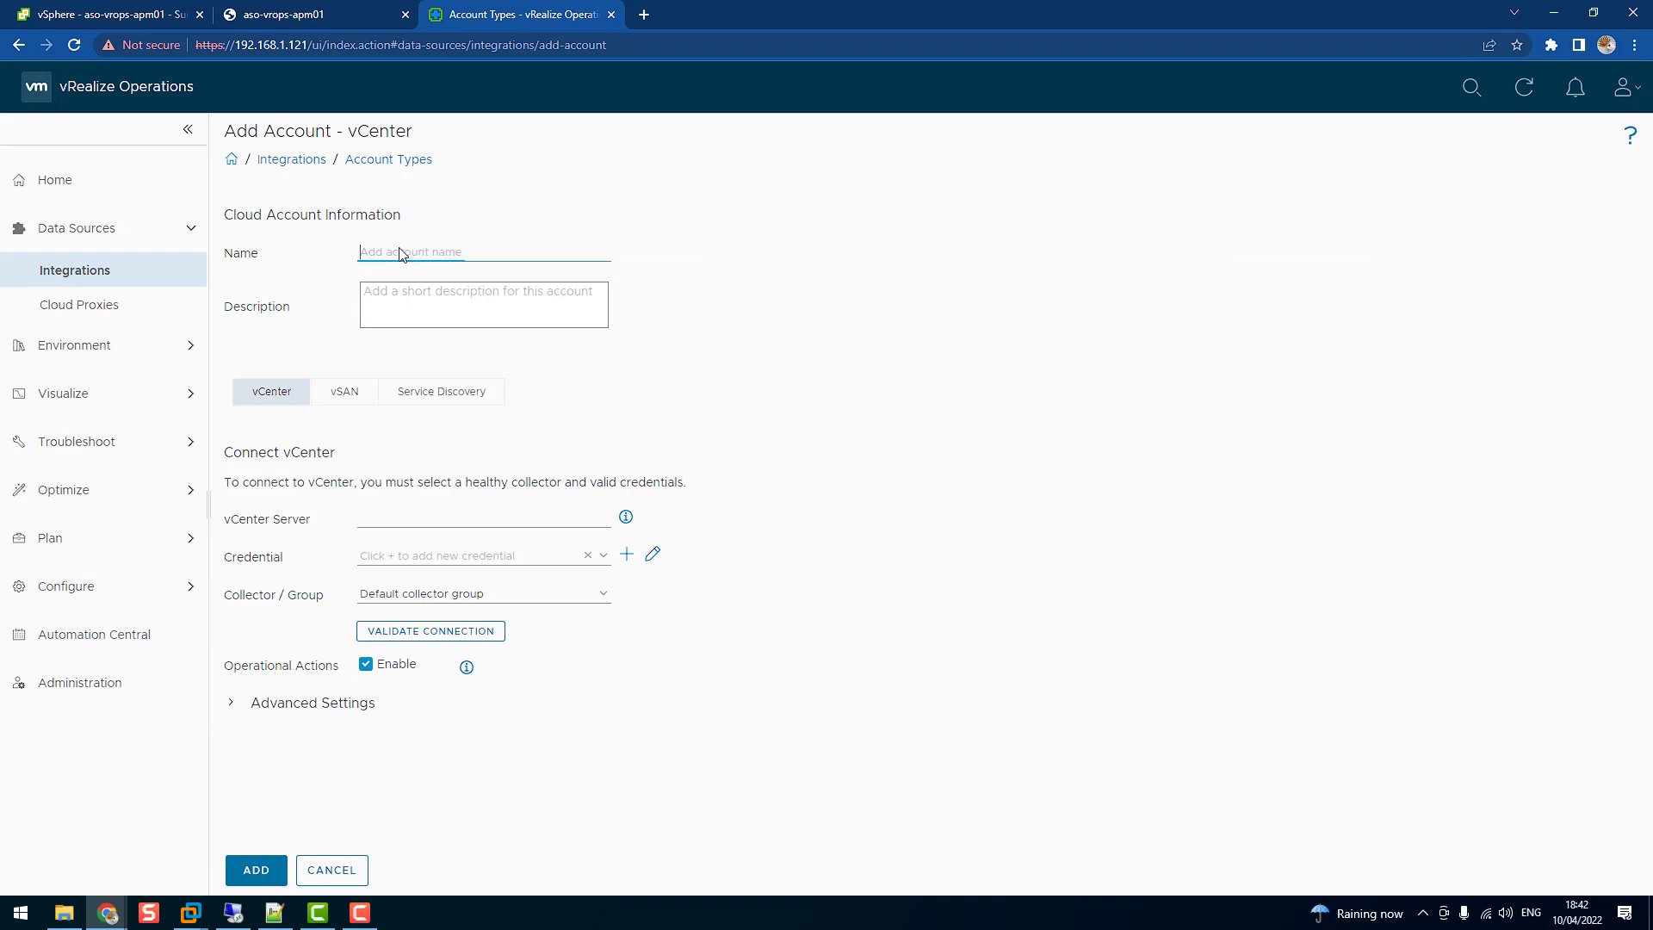
type("aso-vc")
type("s-aps01")
left_click(400, 253)
type("a")
left_click_drag(446, 252, 347, 256)
key("ctrl+c")
Paste aso-vcsa-aps01 into the vCenter Server field and the service account into Credential
left_click(430, 522)
key("ctrl+v")
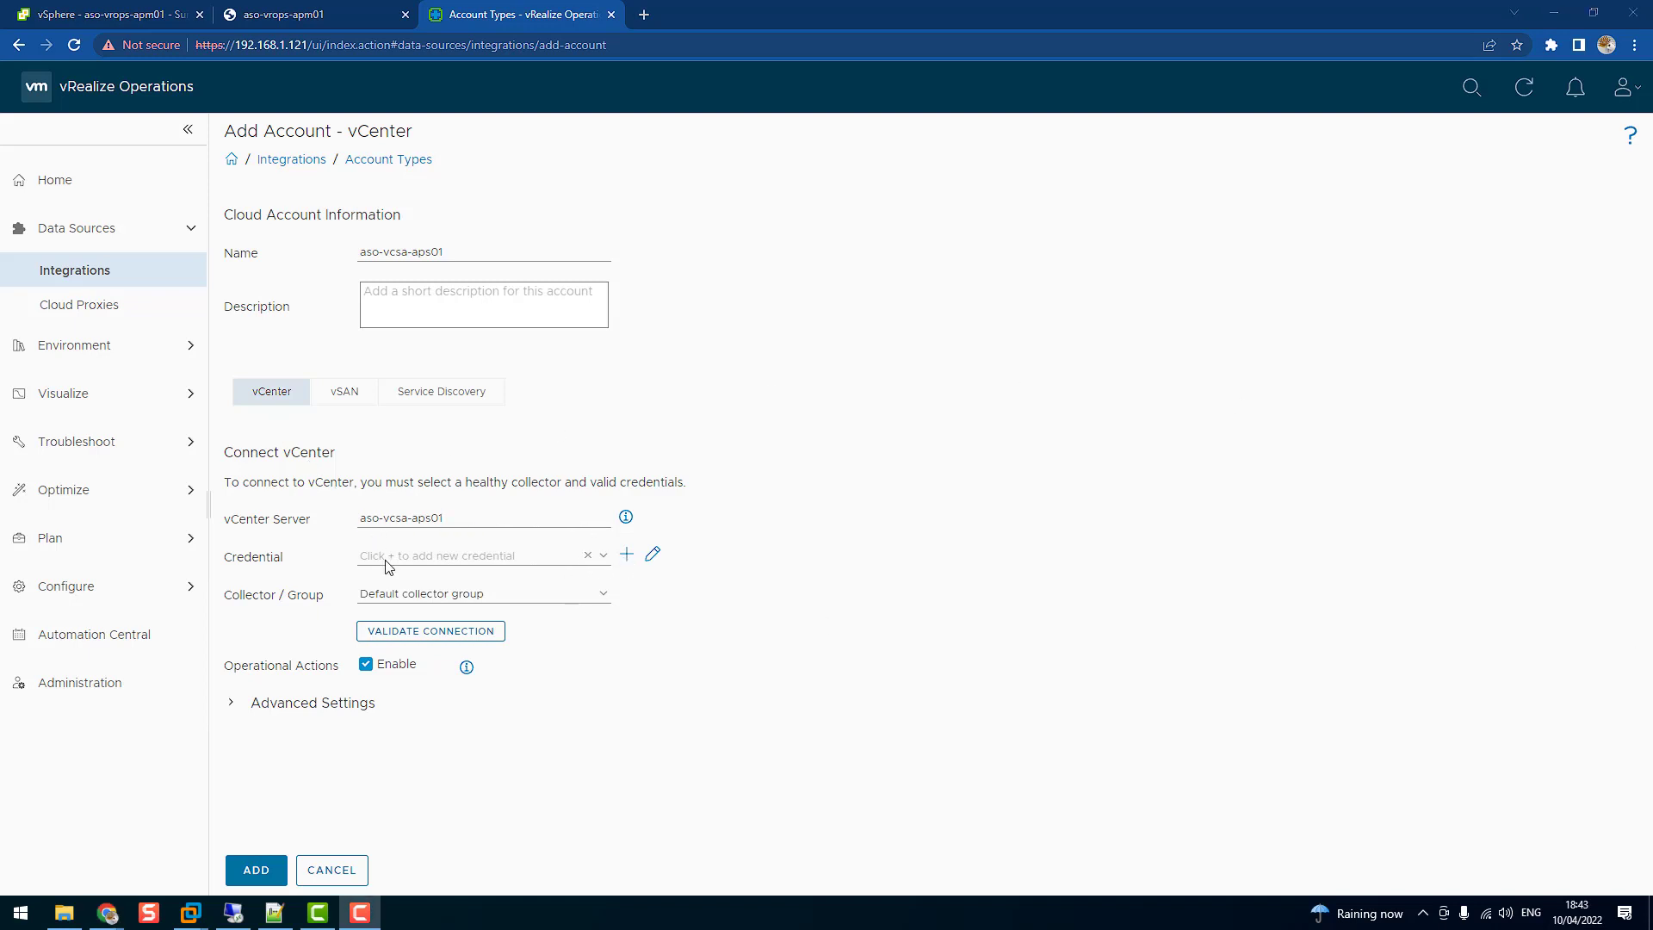
left_click(390, 563)
key("ctrl+v")
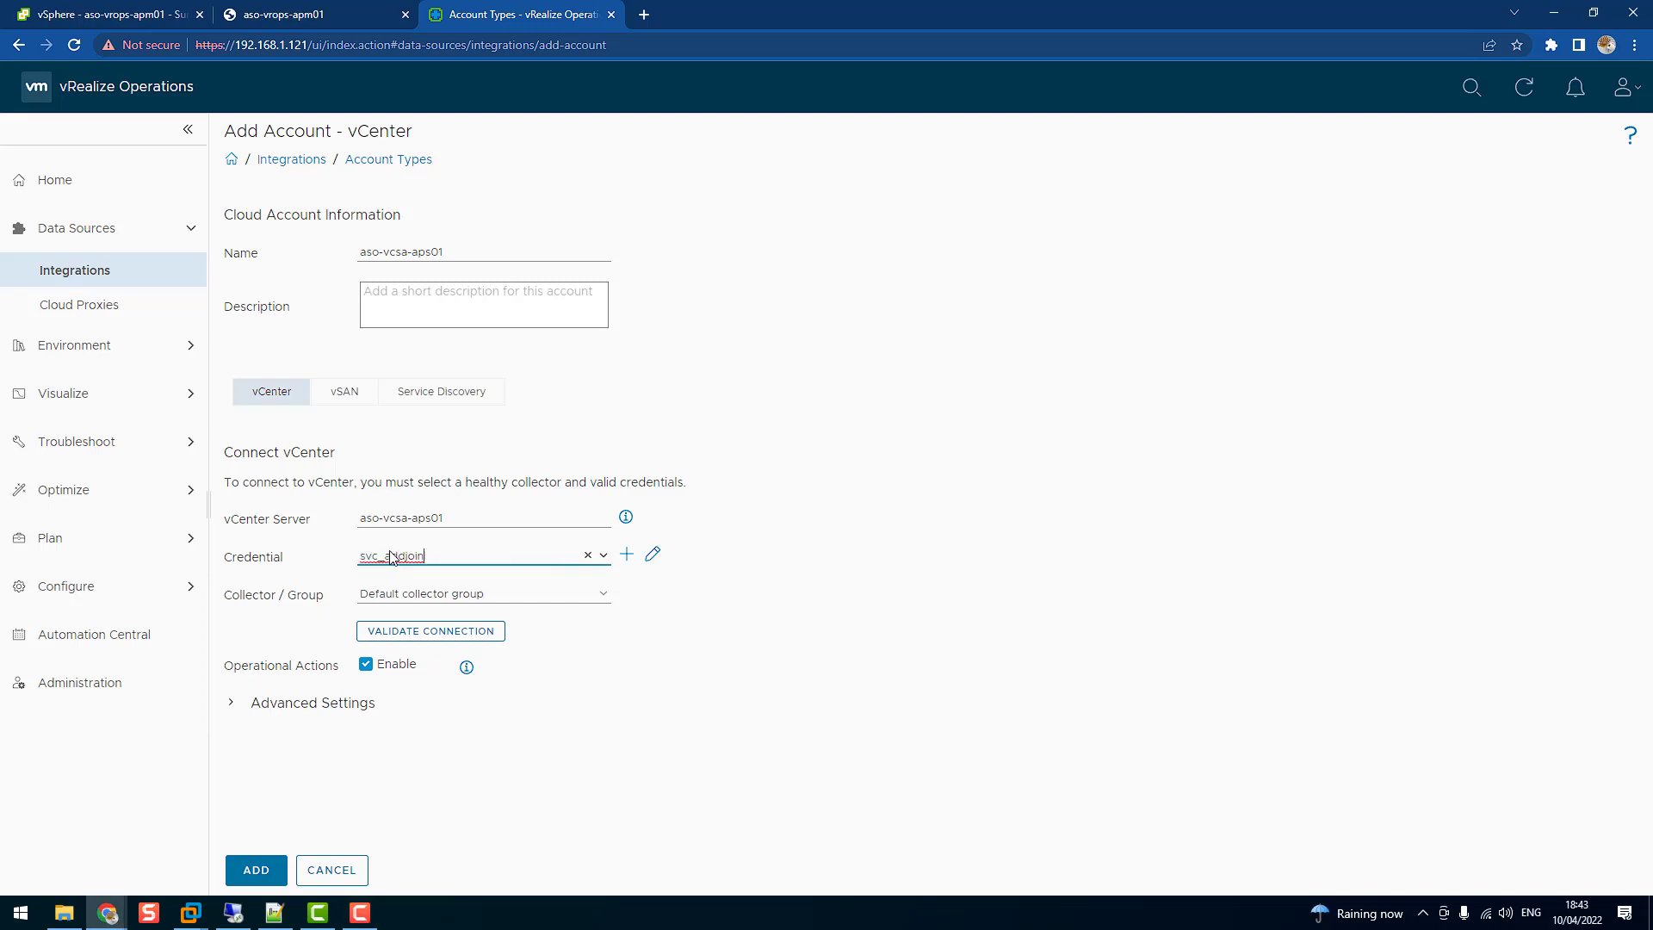
Create a new credential named after the service account, with its user name and password
left_click(626, 555)
left_click(807, 449)
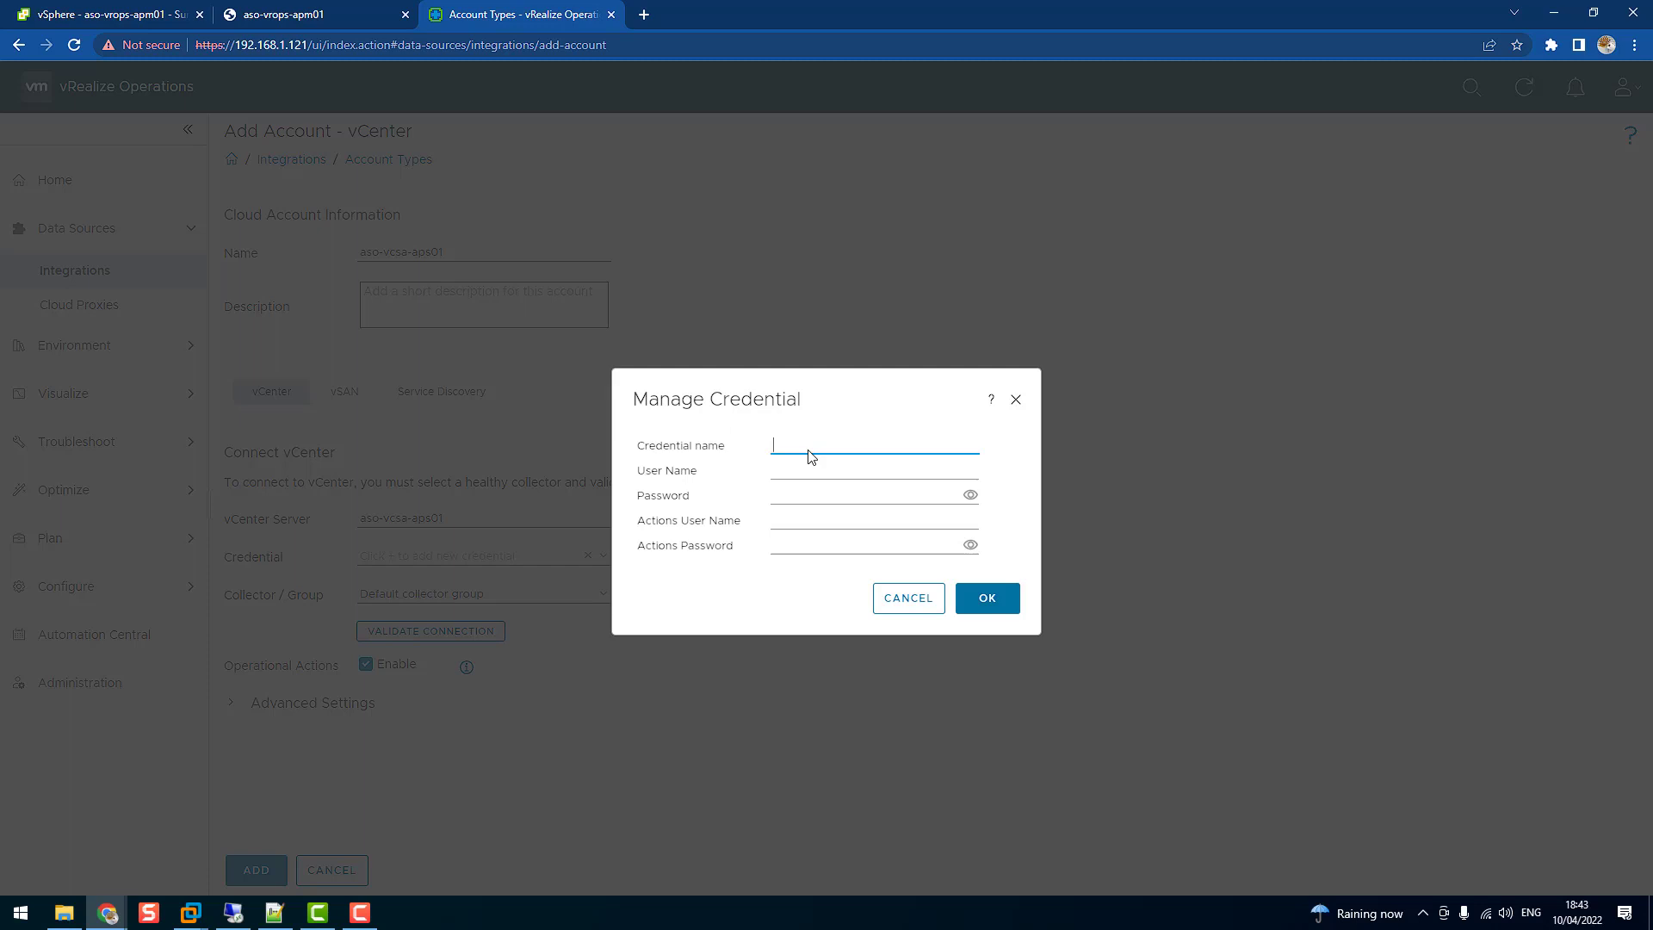
key("ctrl+v")
key("Tab")
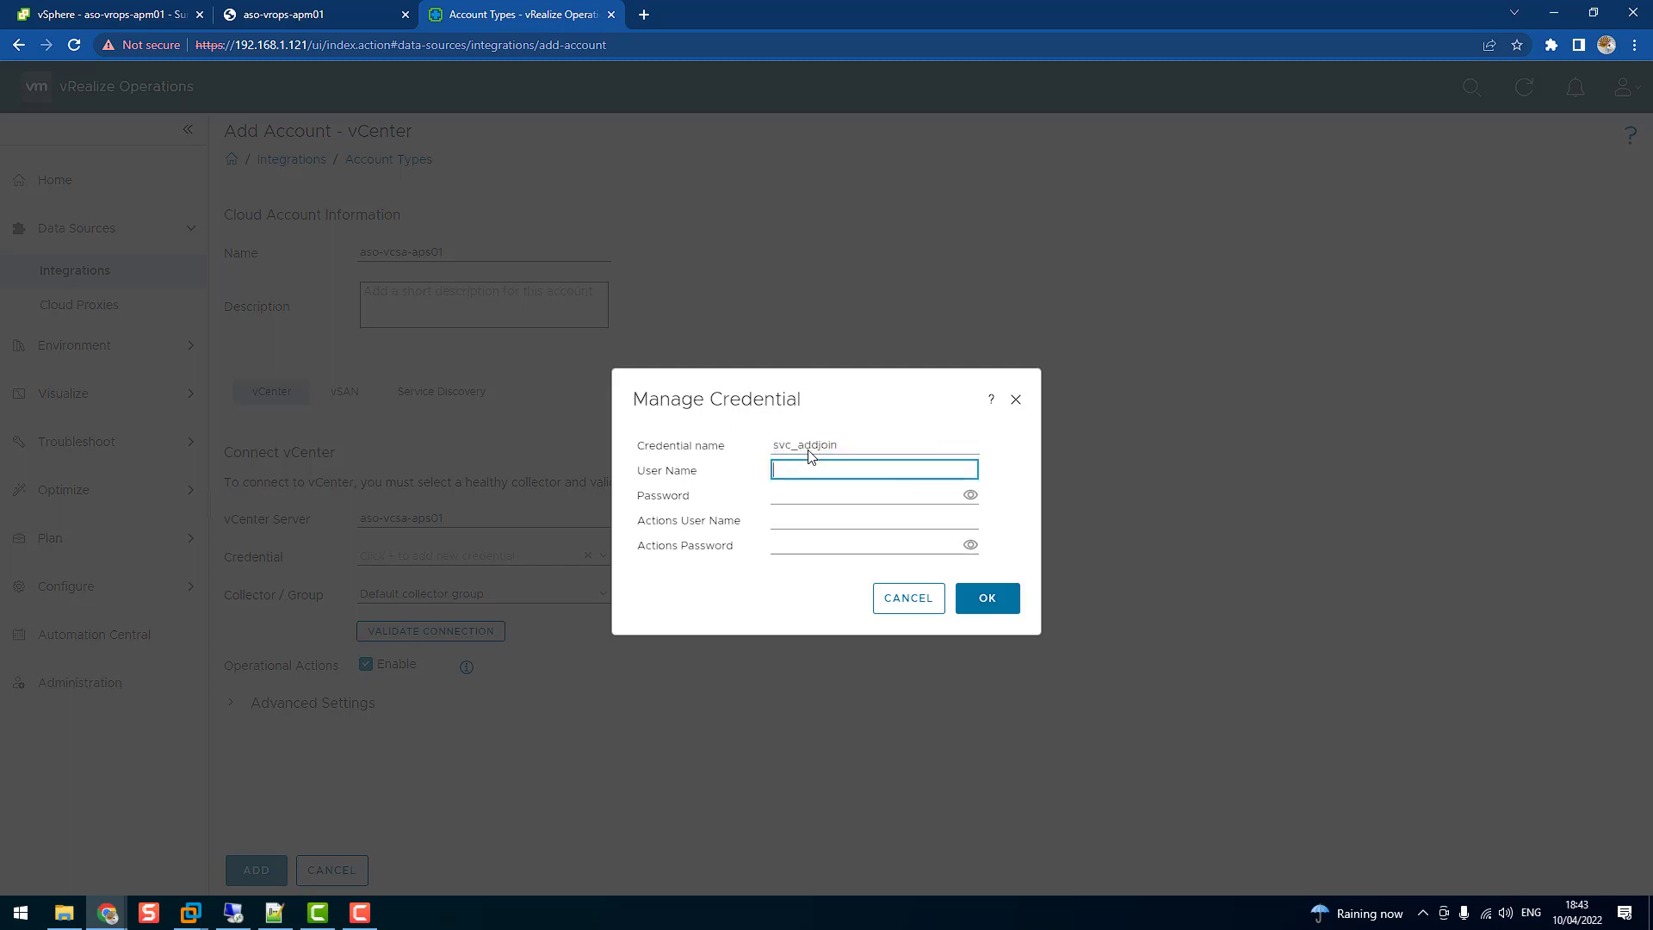
key("ctrl+v")
key("Tab")
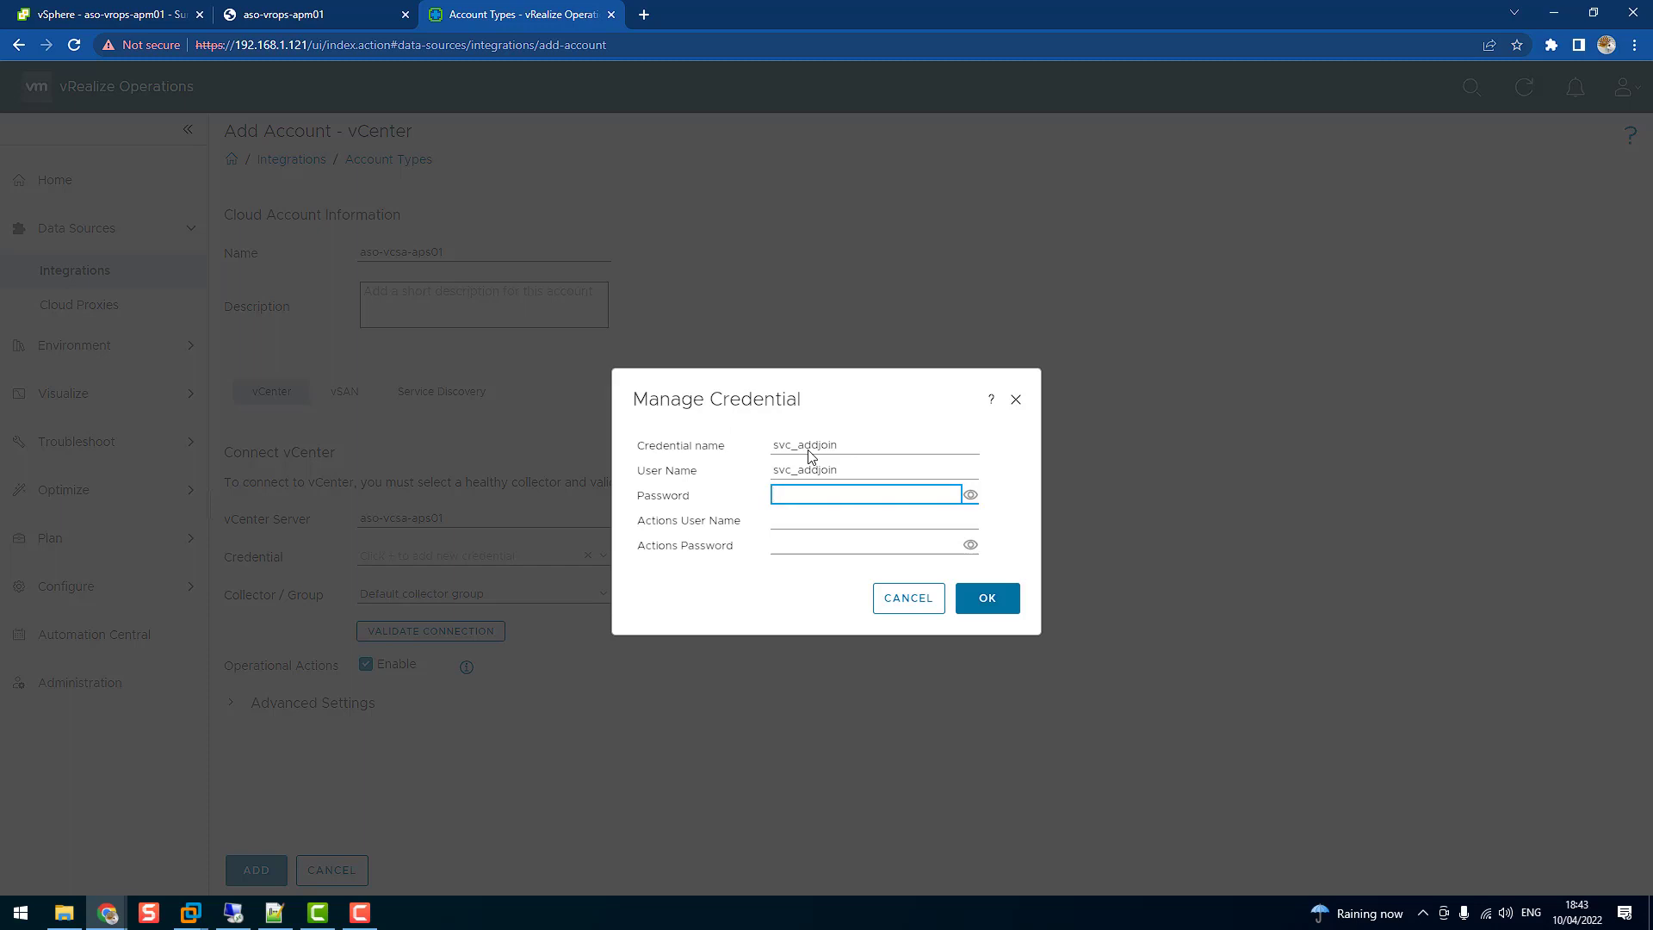
type("•••••••••••••••••")
left_click(989, 599)
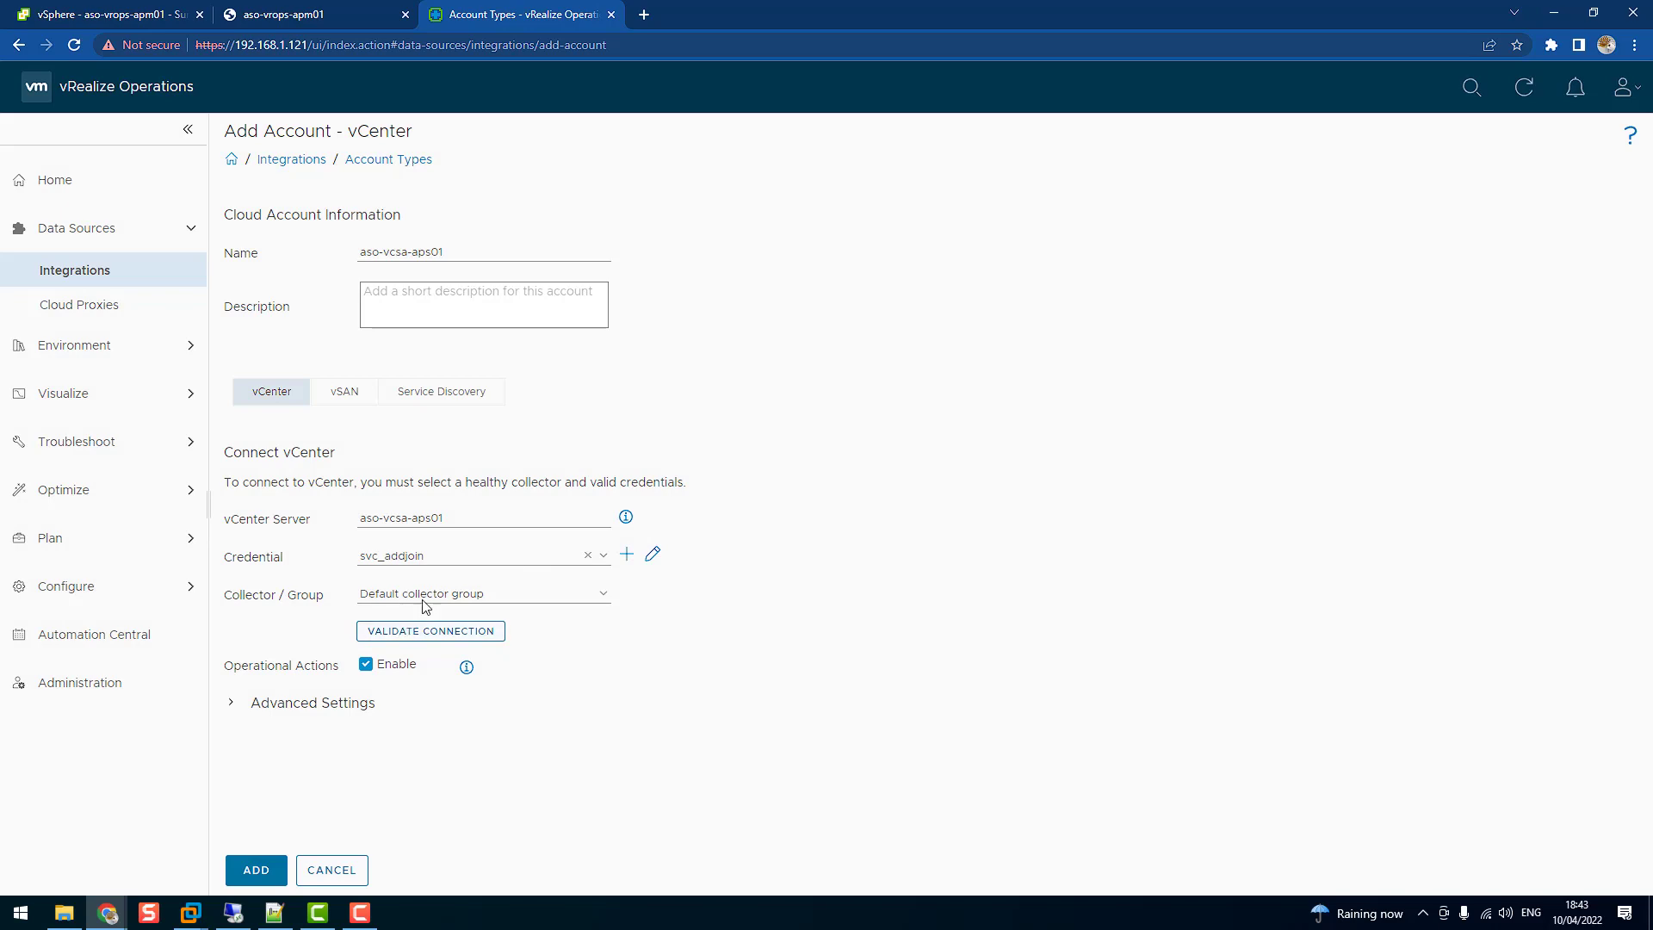
Validate the vCenter connection, accept its certificate, and add the account
left_click(424, 631)
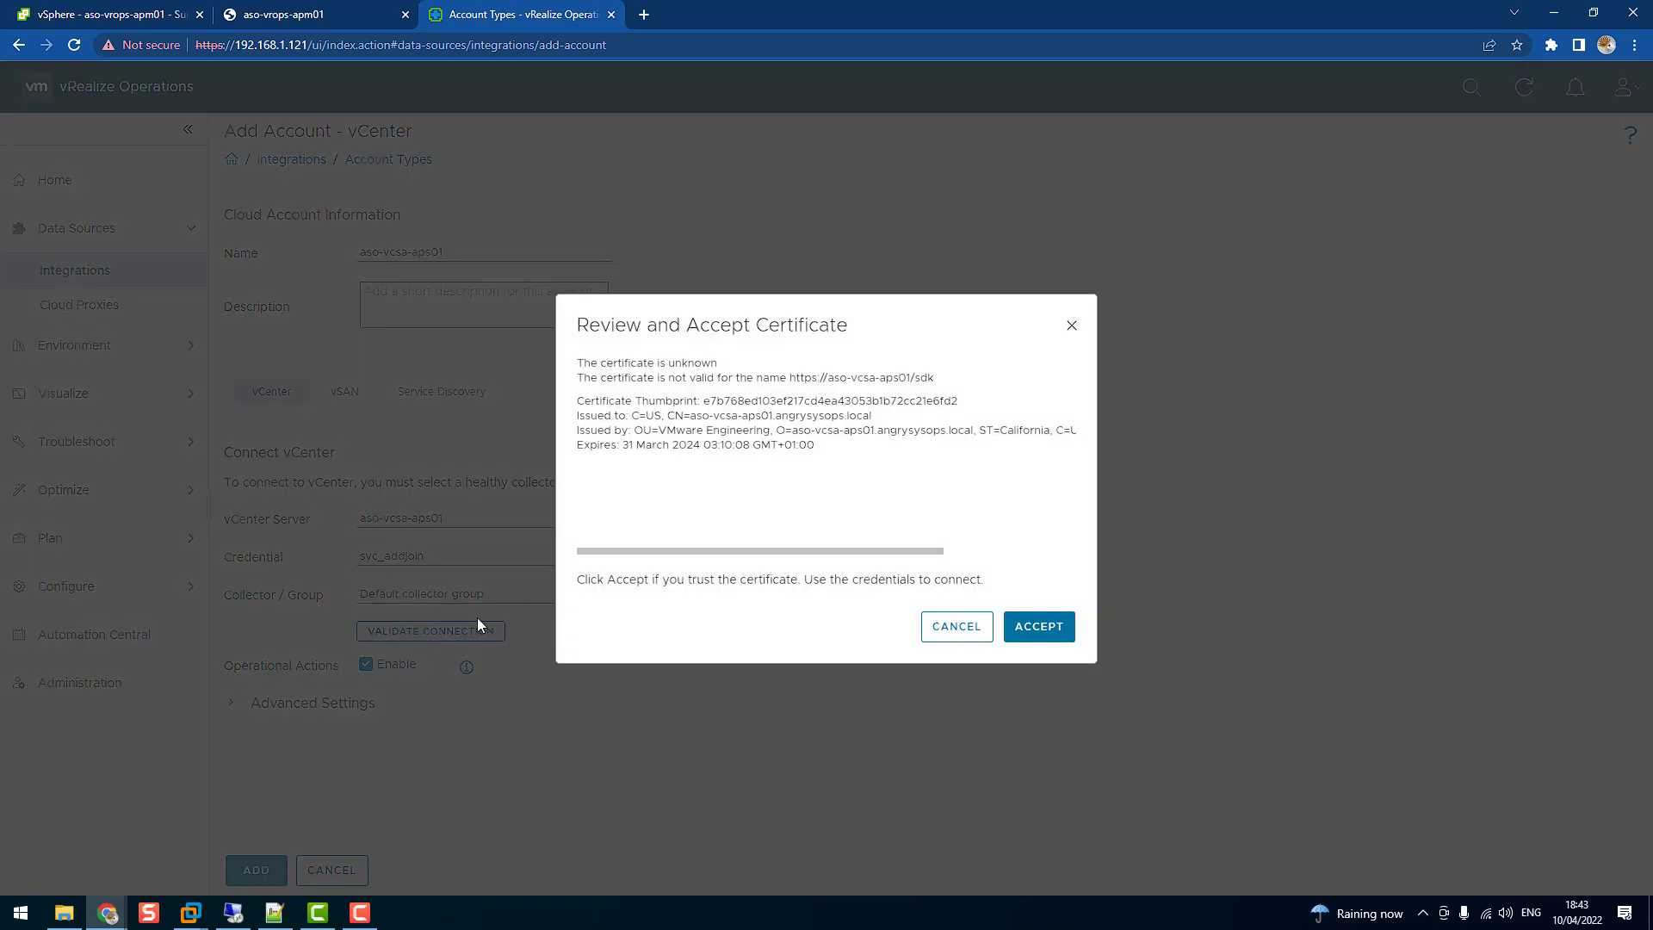
left_click(1045, 629)
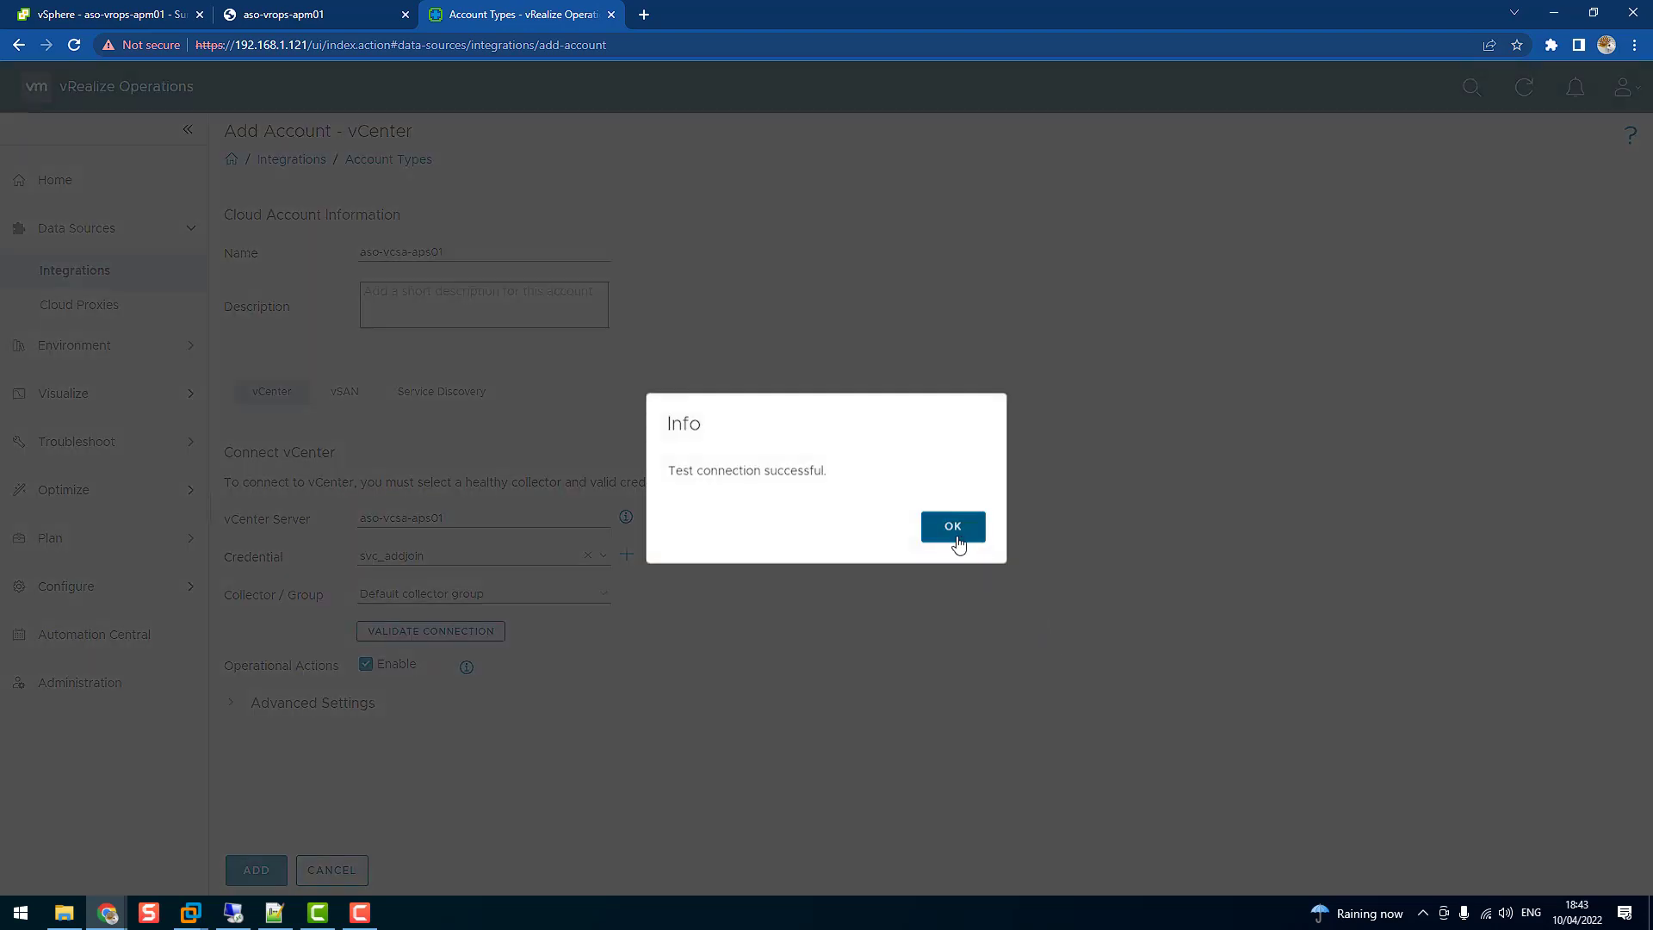
left_click(953, 528)
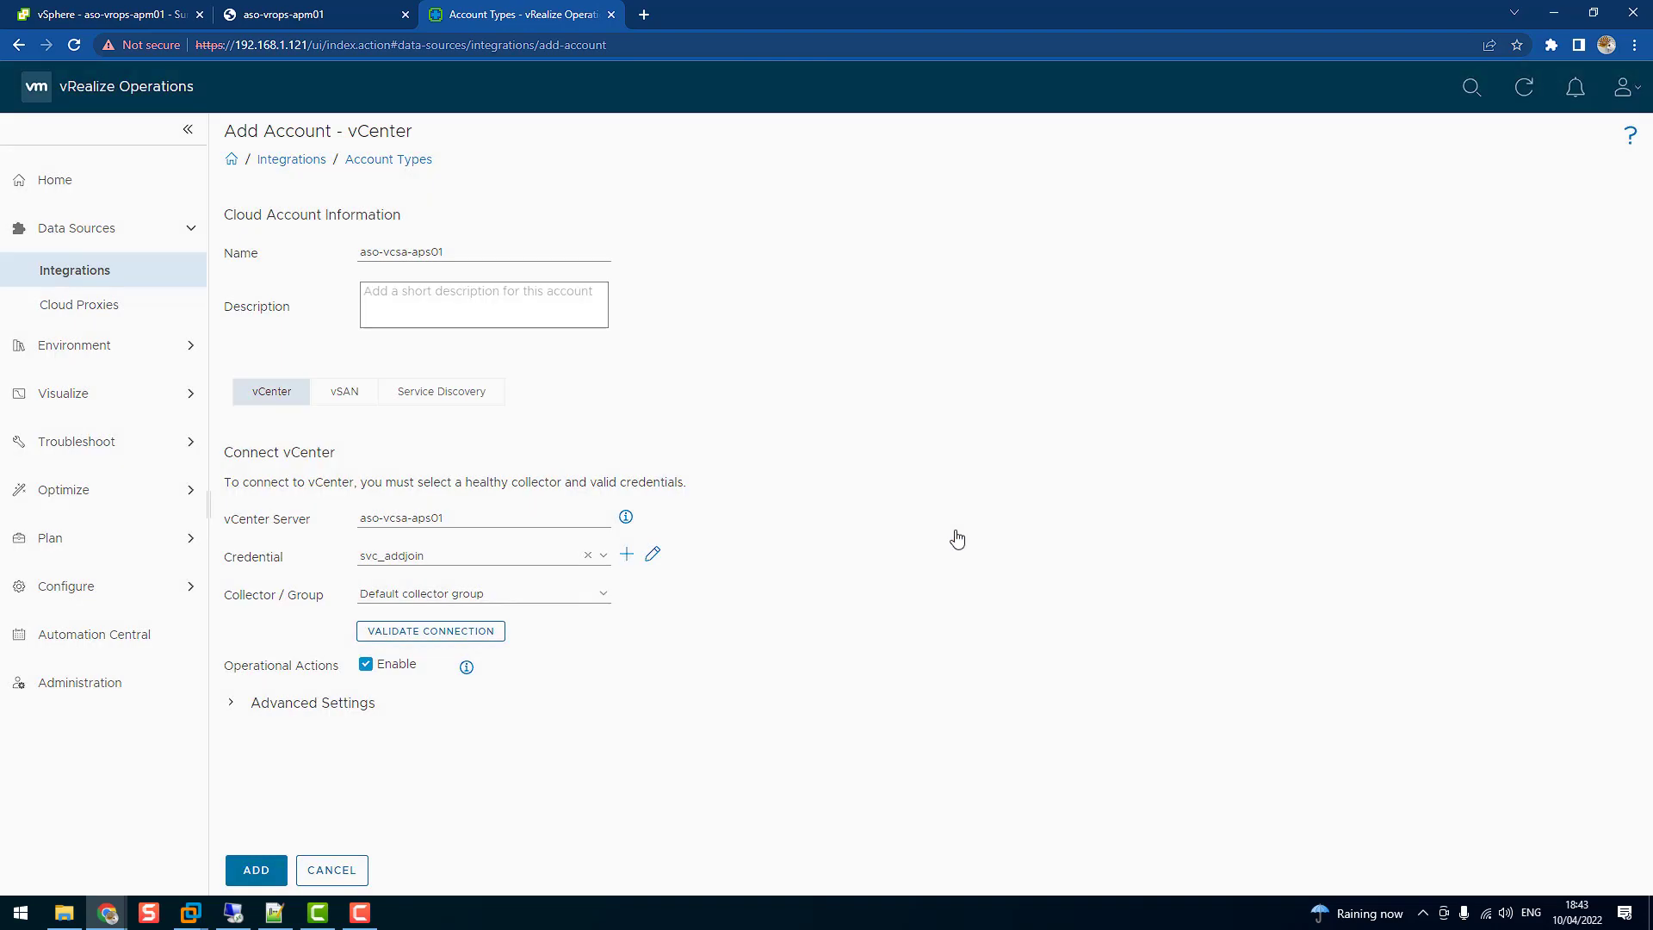
left_click(263, 871)
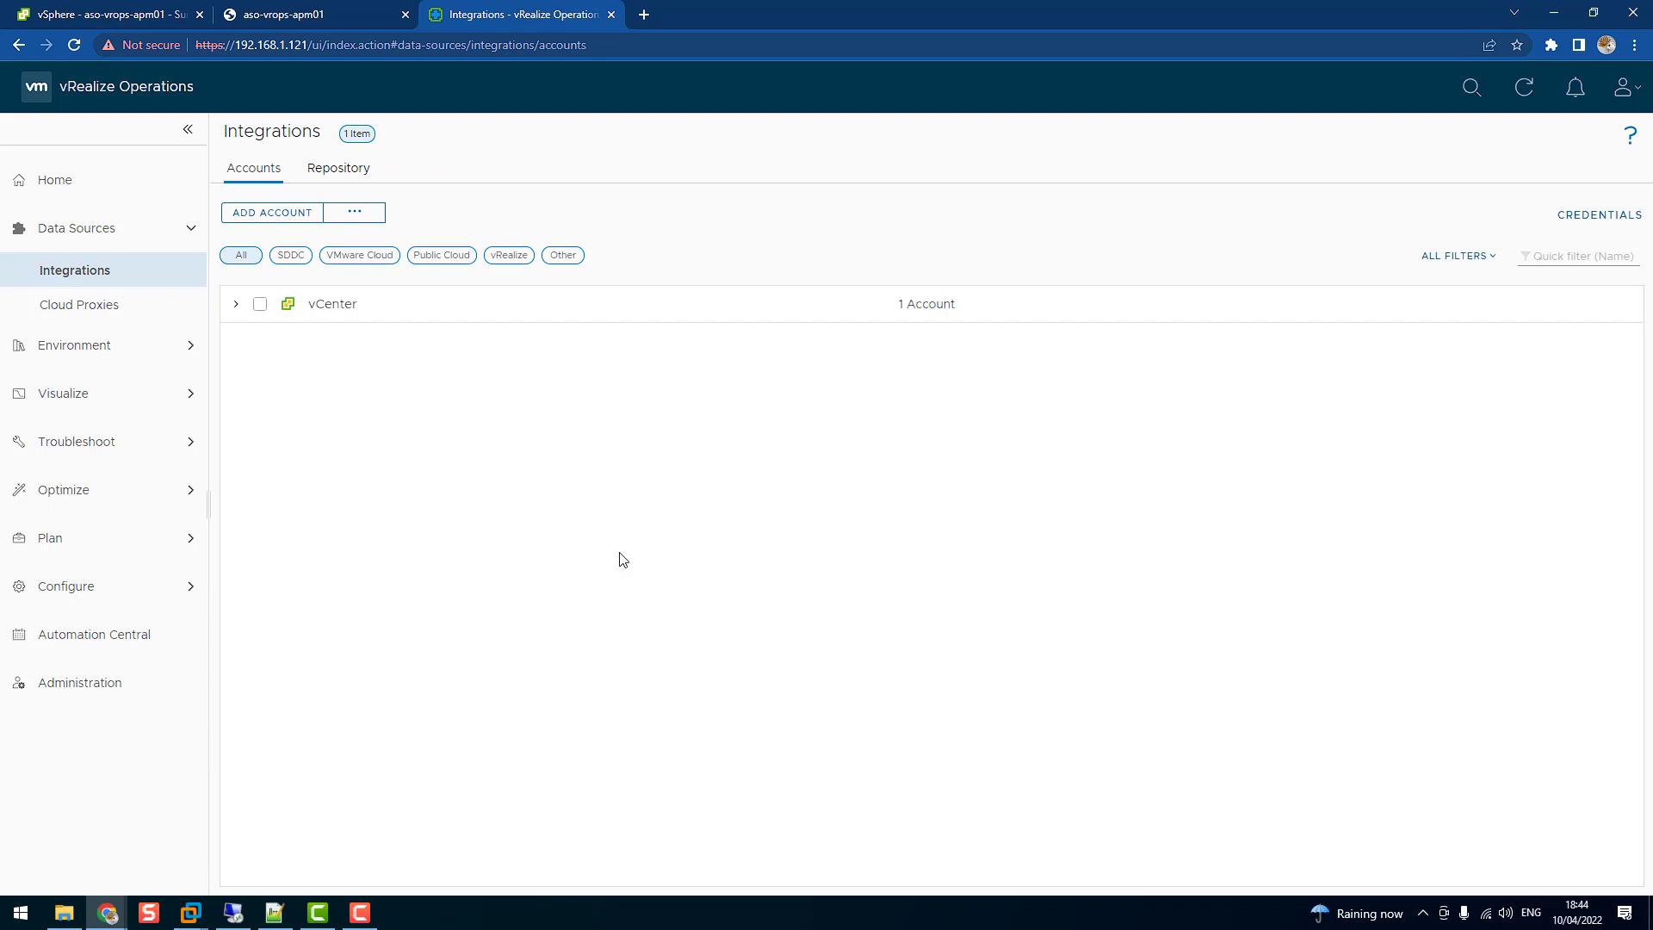
Expand the vCenter group and try the SDDC, VMware Cloud and Public Cloud filters
left_click(235, 305)
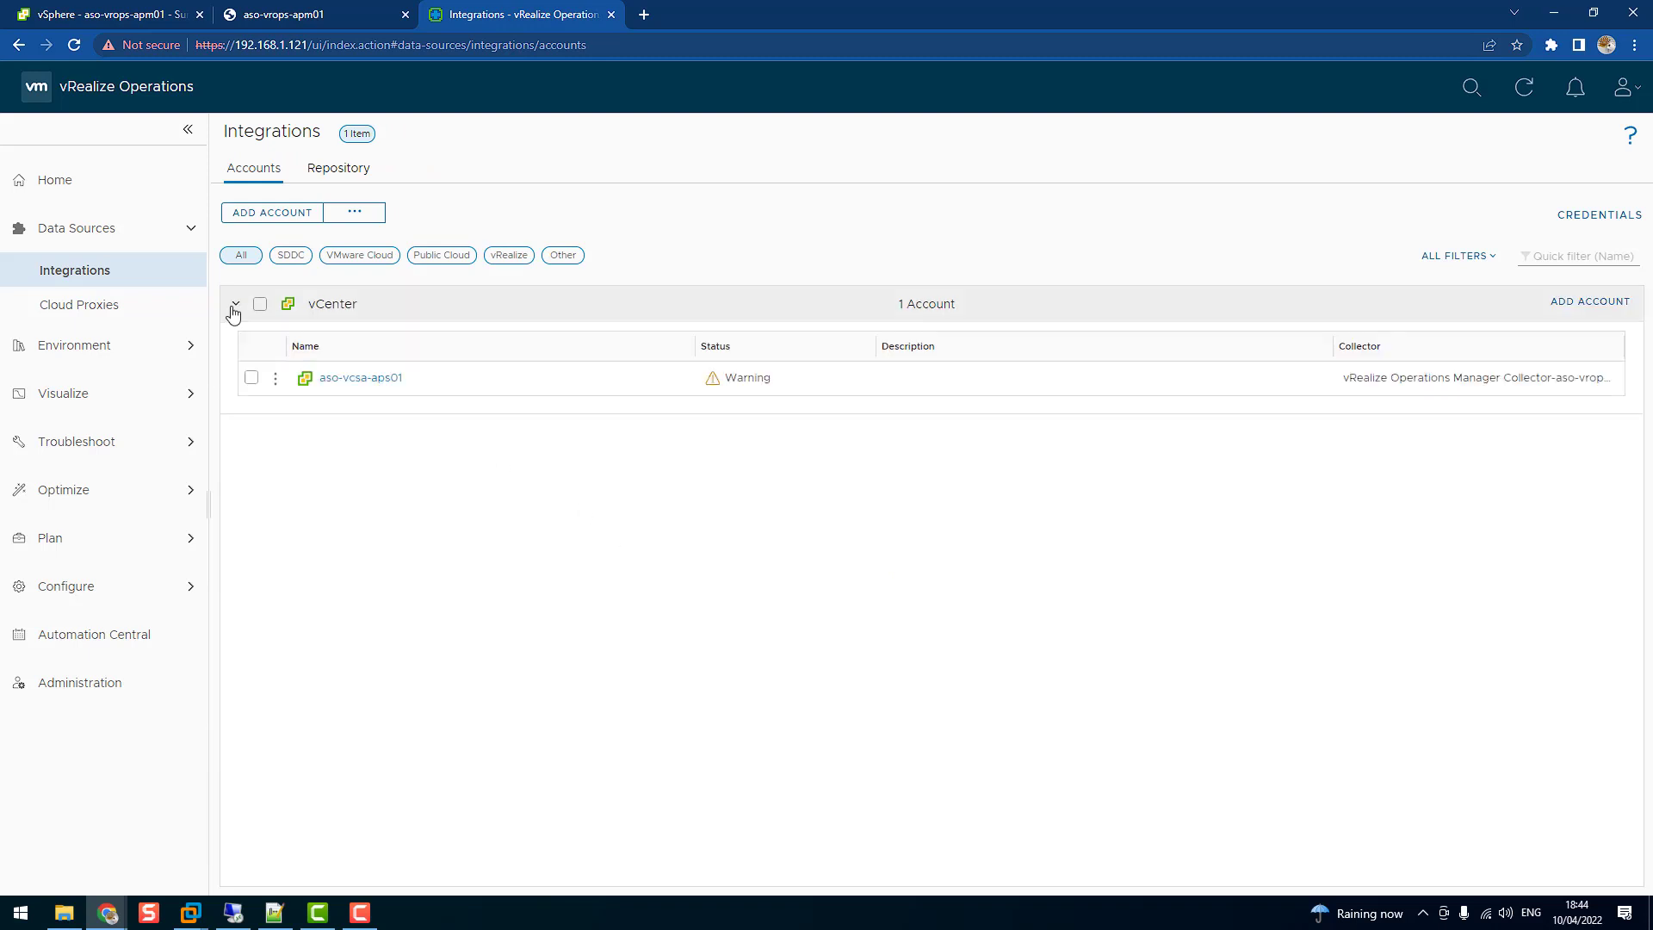
mouse_move(717, 382)
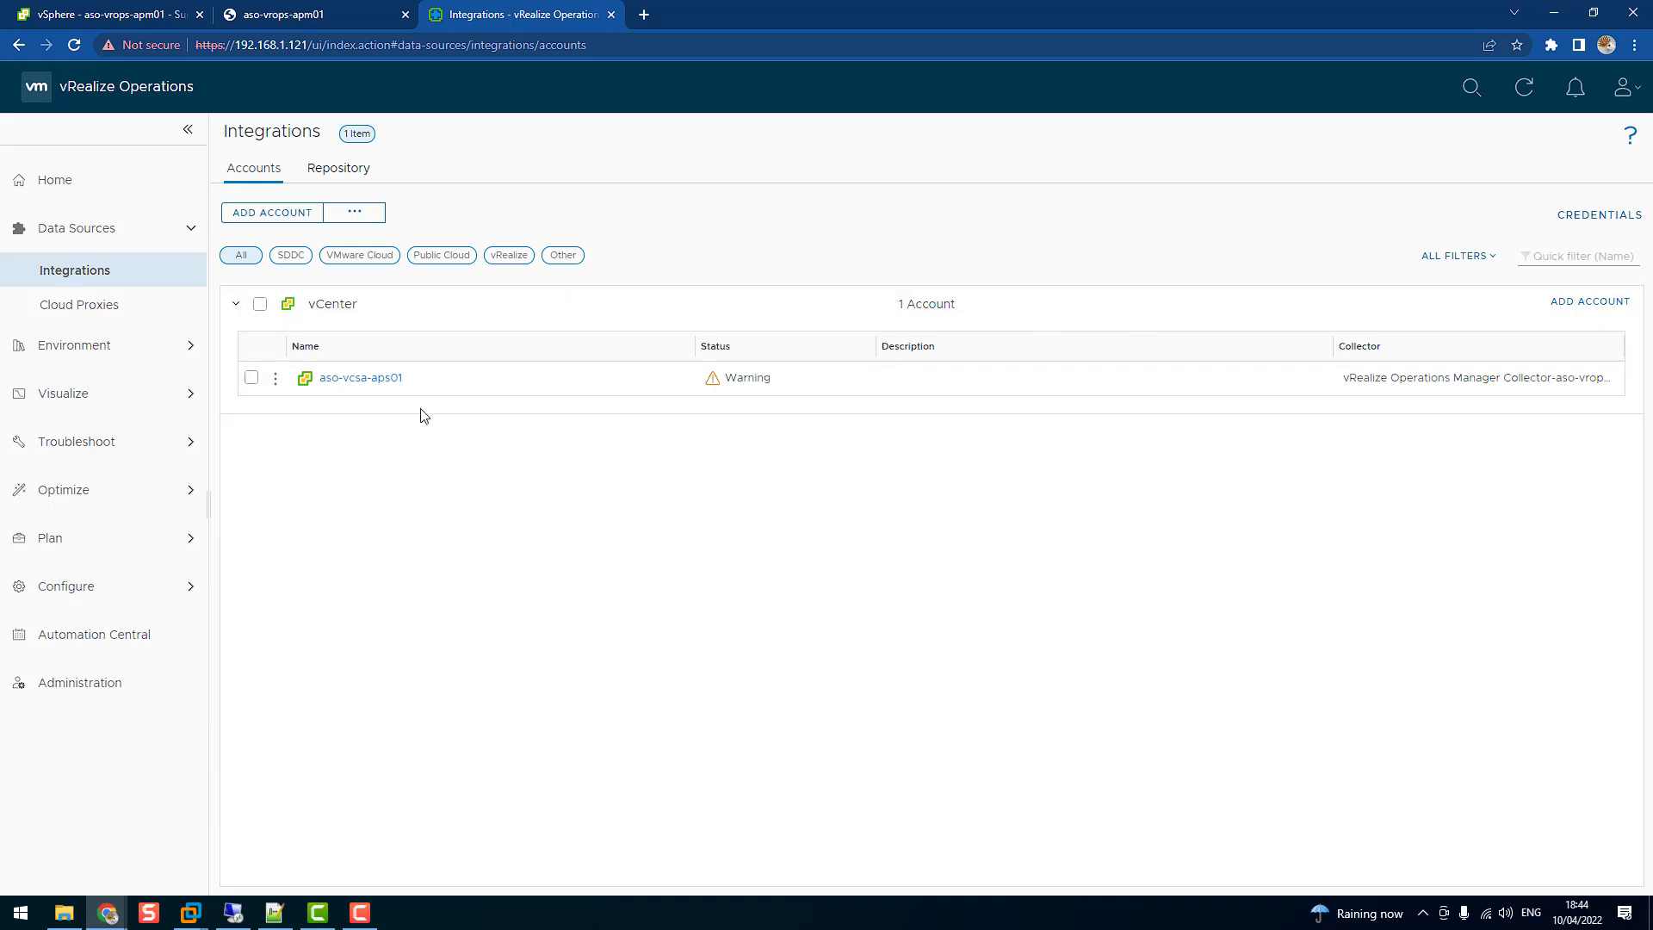
left_click(288, 259)
left_click(357, 251)
left_click(441, 257)
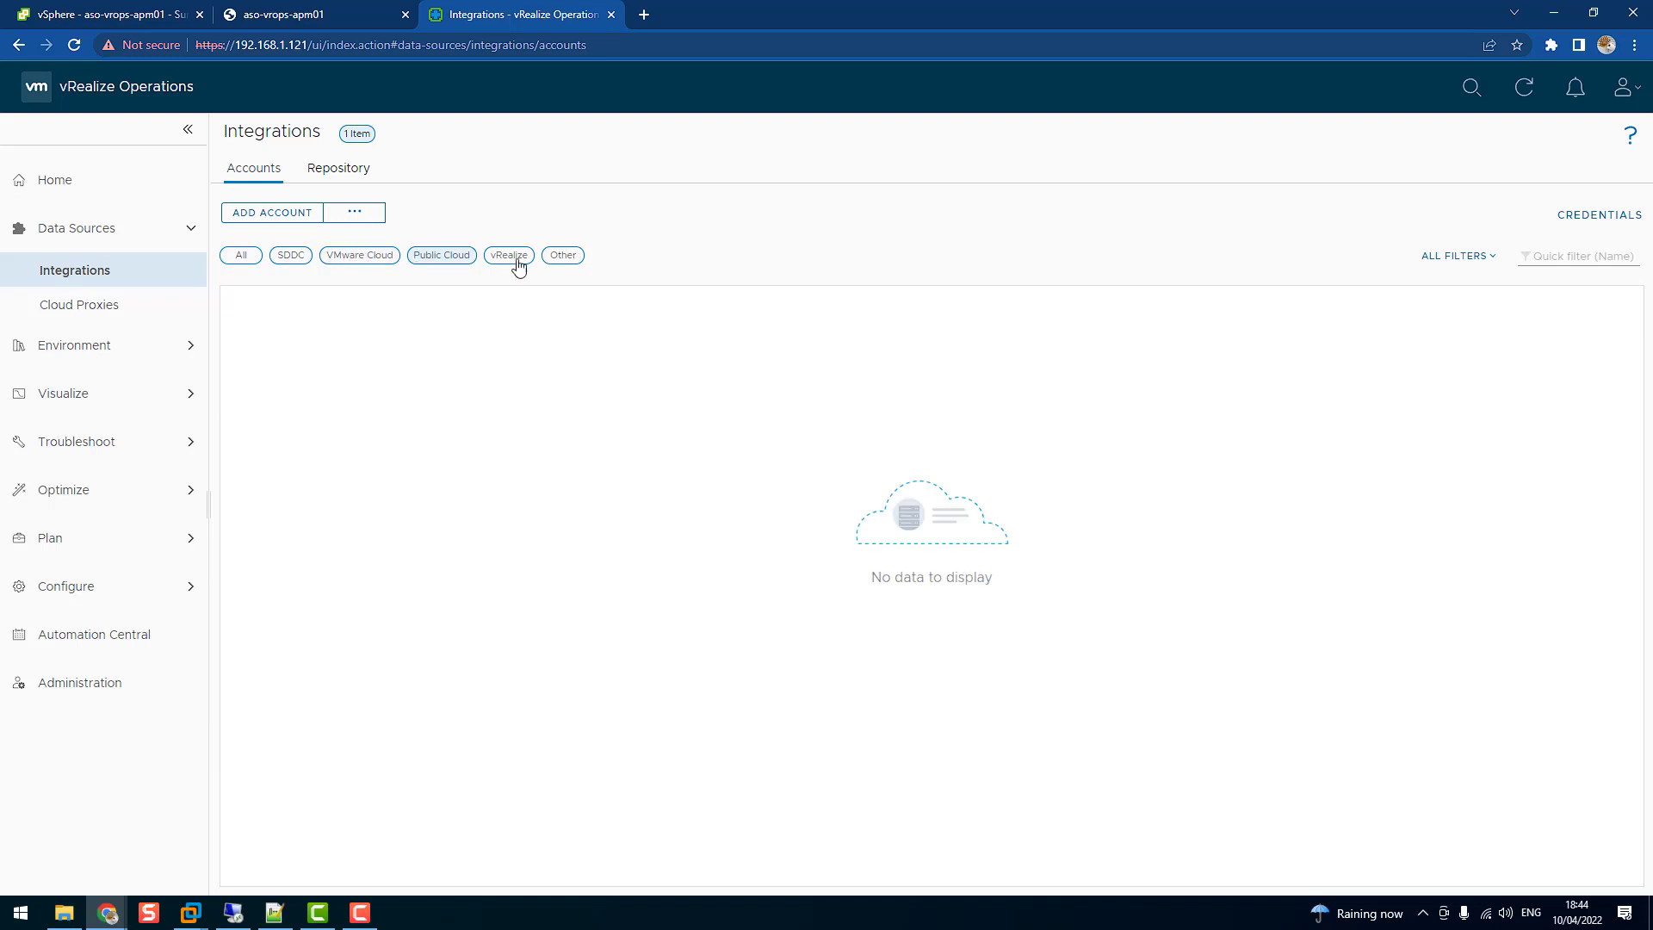
left_click(239, 257)
Reload the page until aso-vcsa-aps01 shows OK status, then return to Home
key("F5")
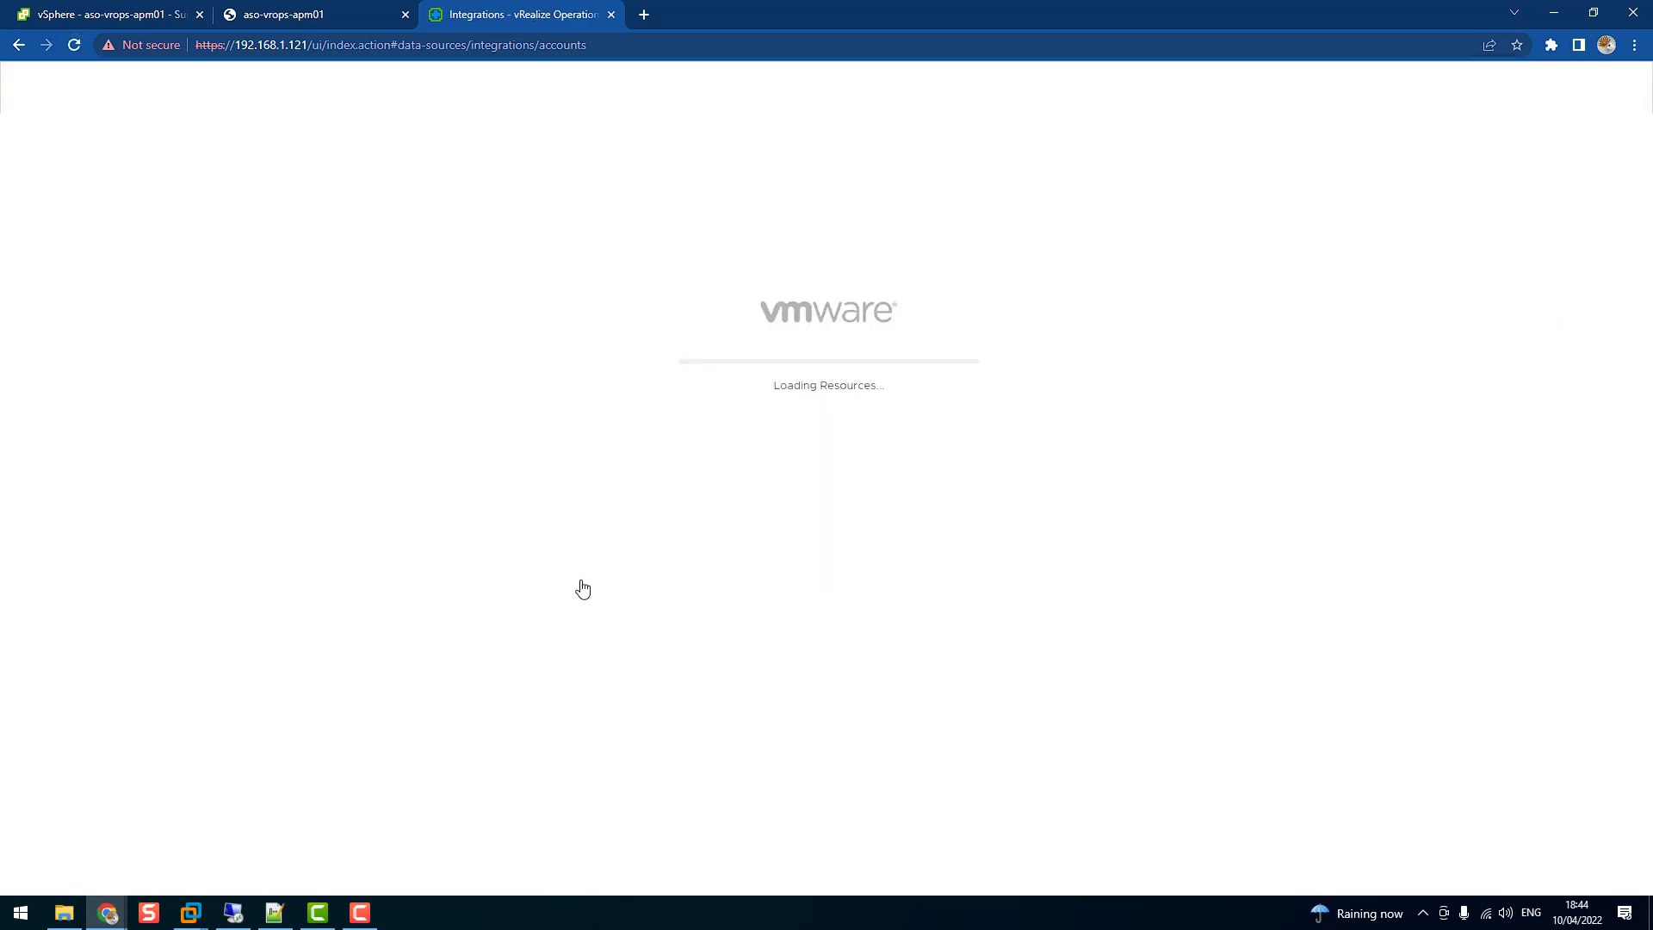
left_click(237, 303)
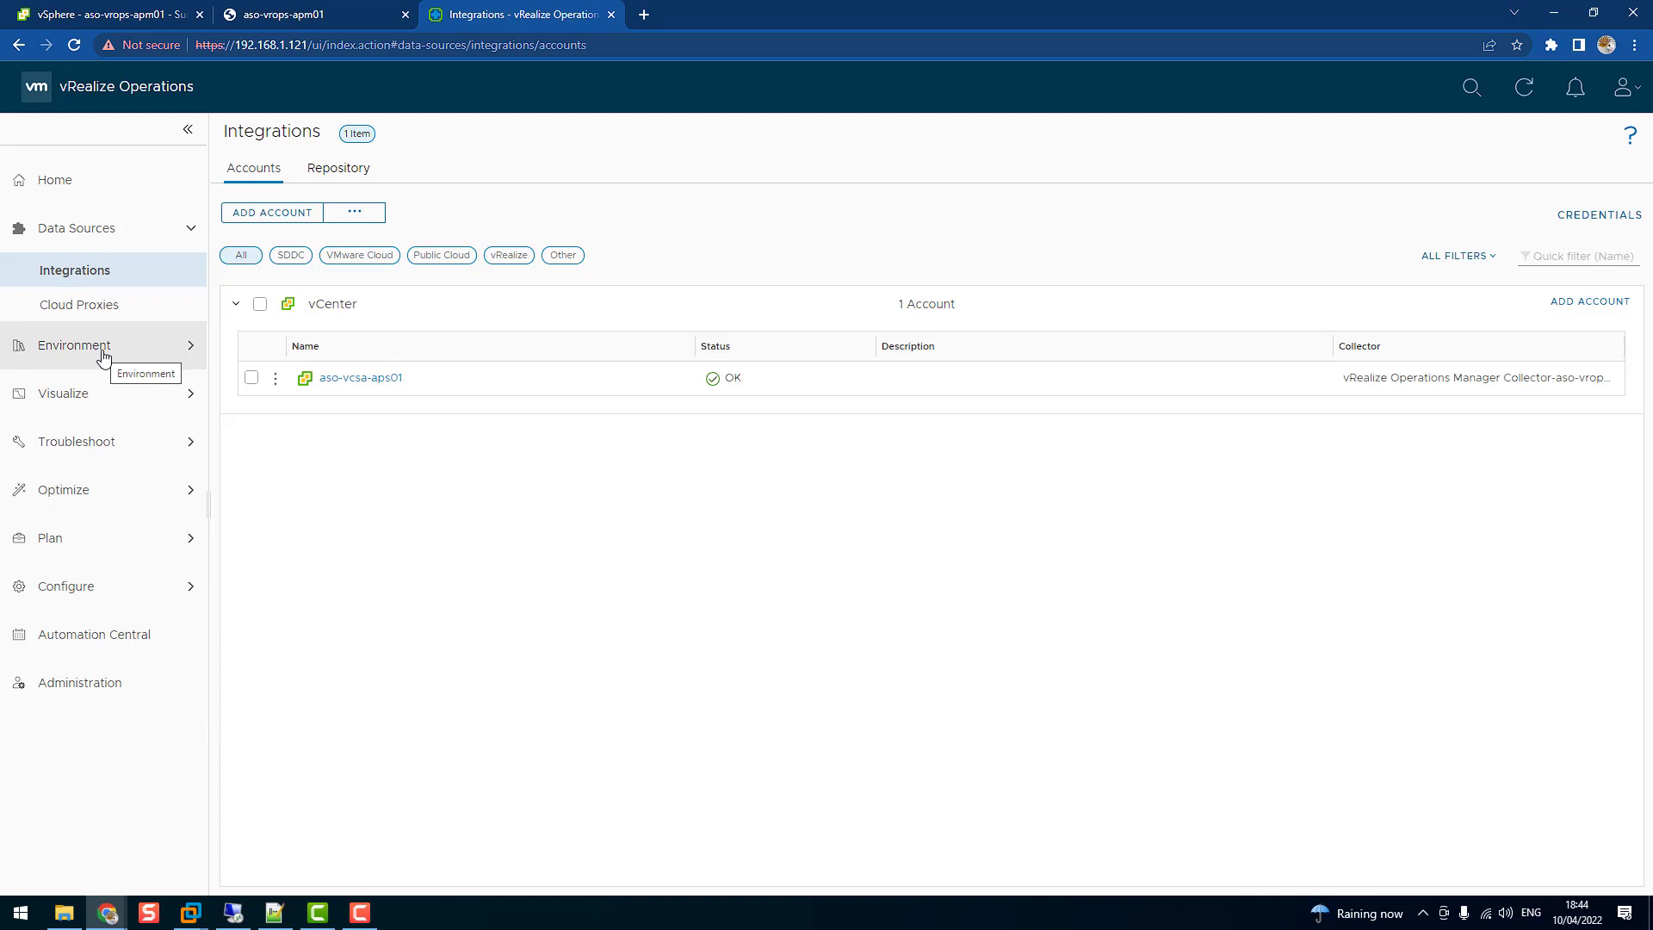
left_click(67, 184)
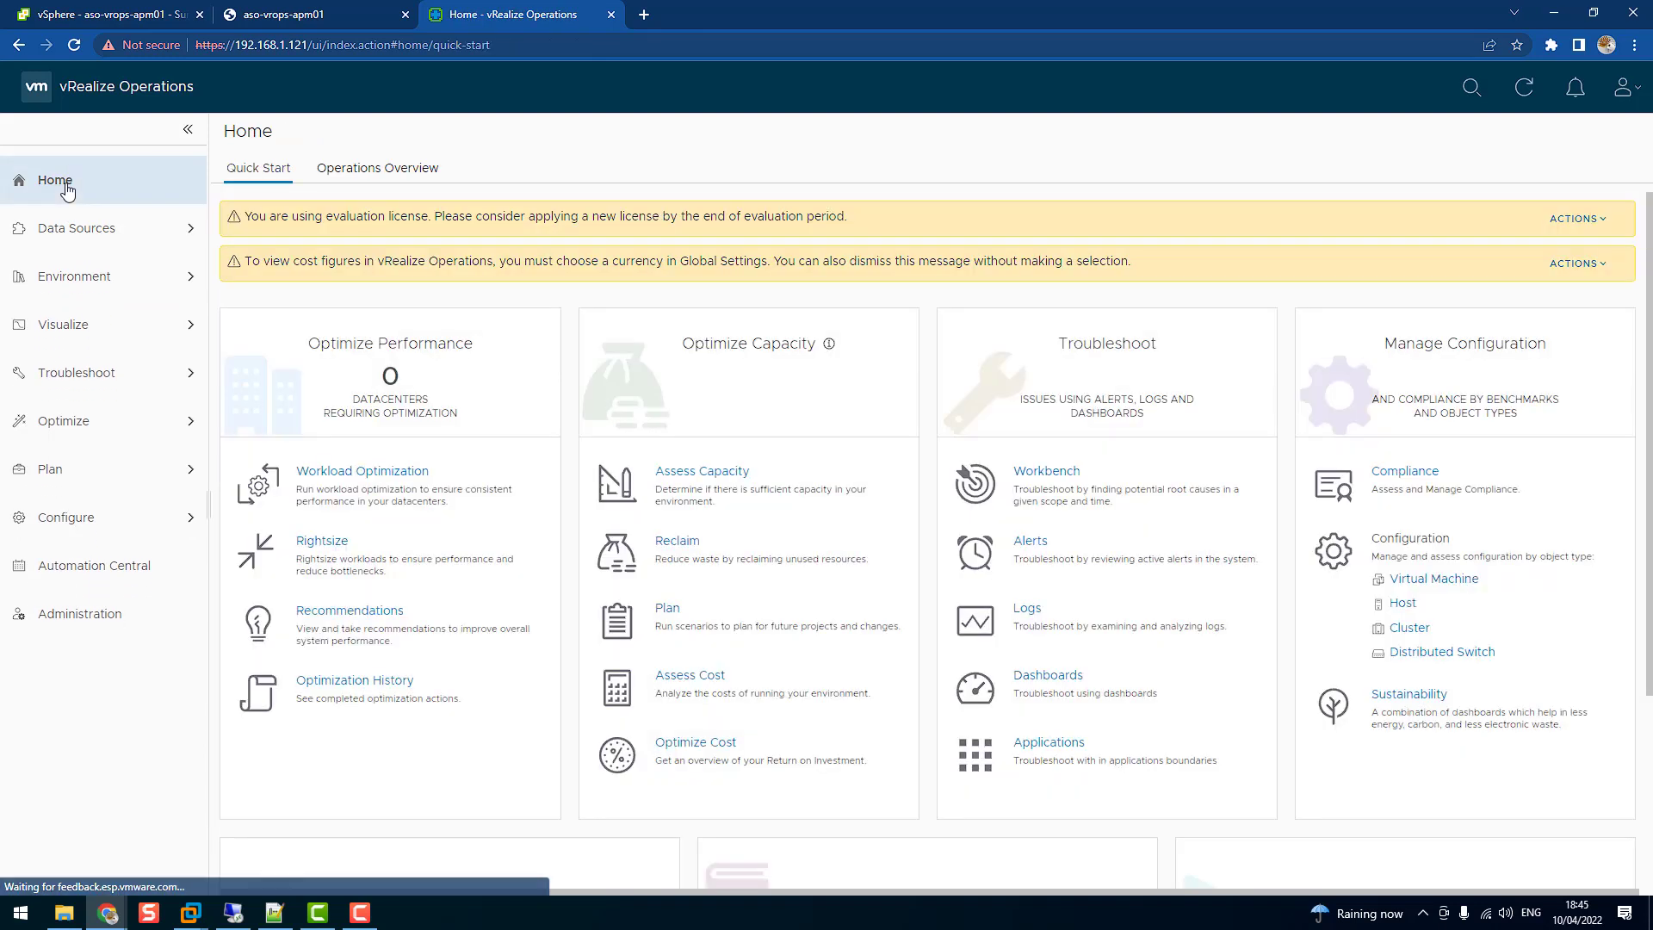